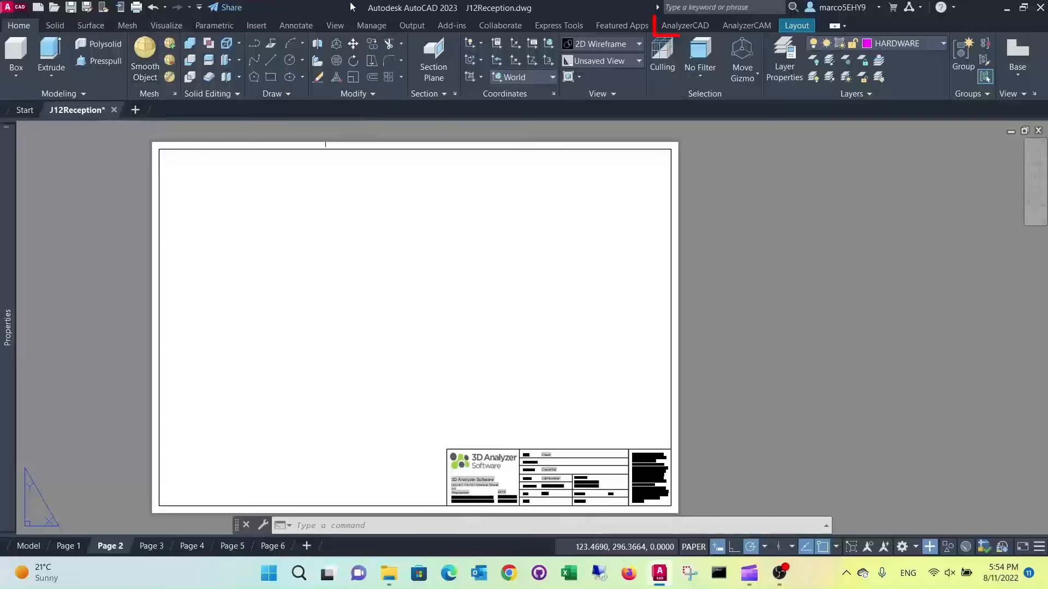
Create a 1:20 elevation view of the reception desk with visible lines only and place it in the upper-left area of the sheet
click(685, 25)
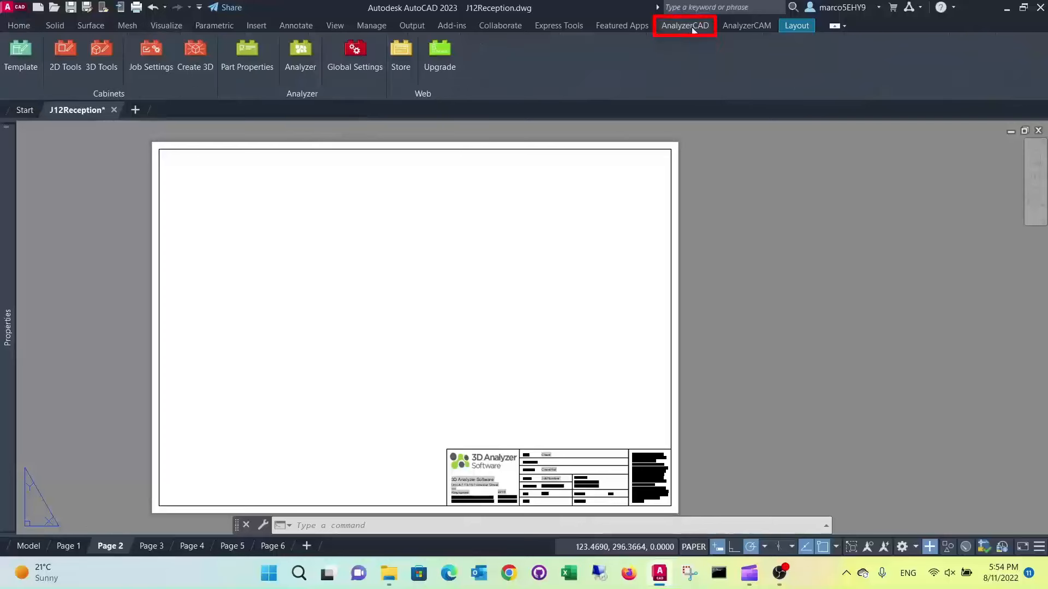
click(102, 55)
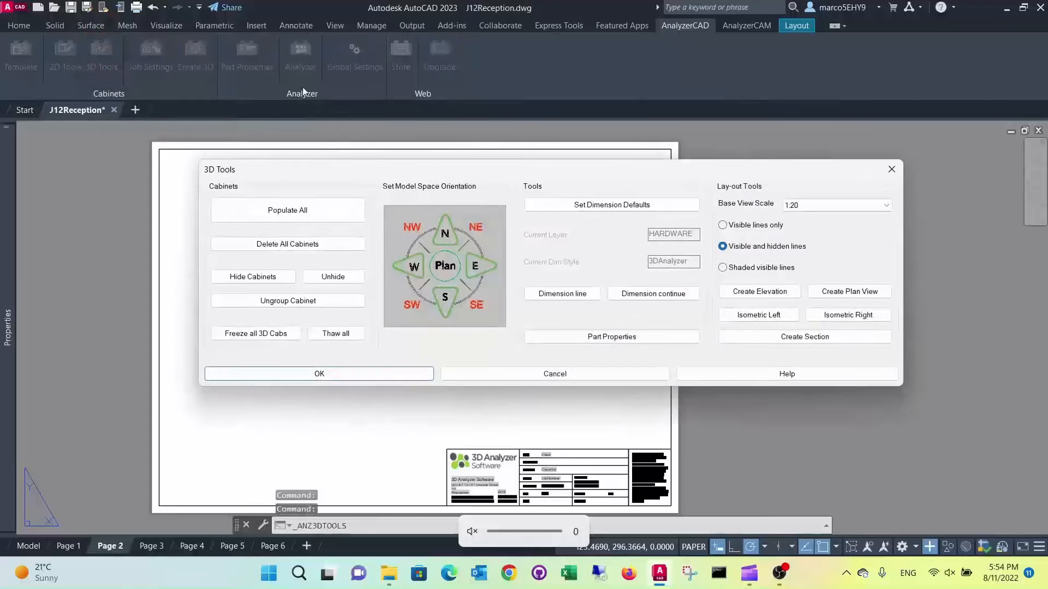
click(725, 232)
click(760, 291)
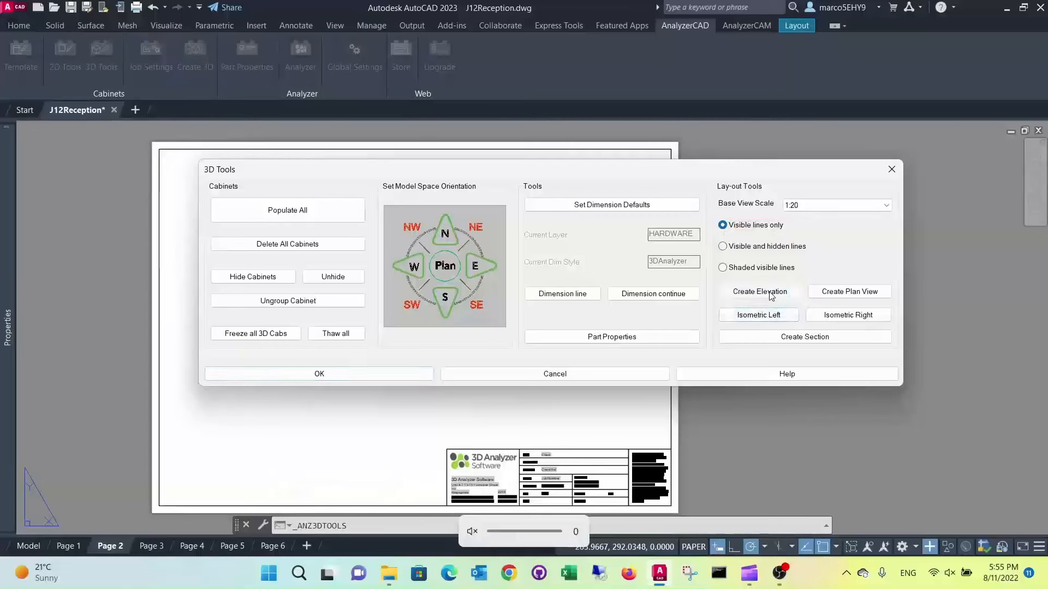
click(294, 235)
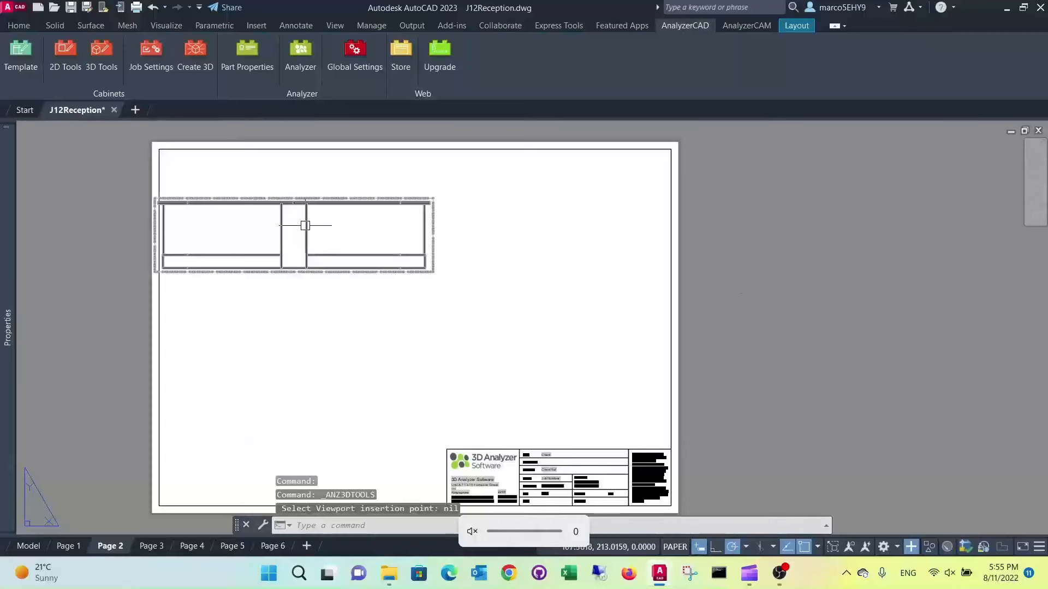
Move the elevation view about 20 units diagonally at 45° up and to the right so it sits inside the sheet border
click(304, 234)
click(293, 235)
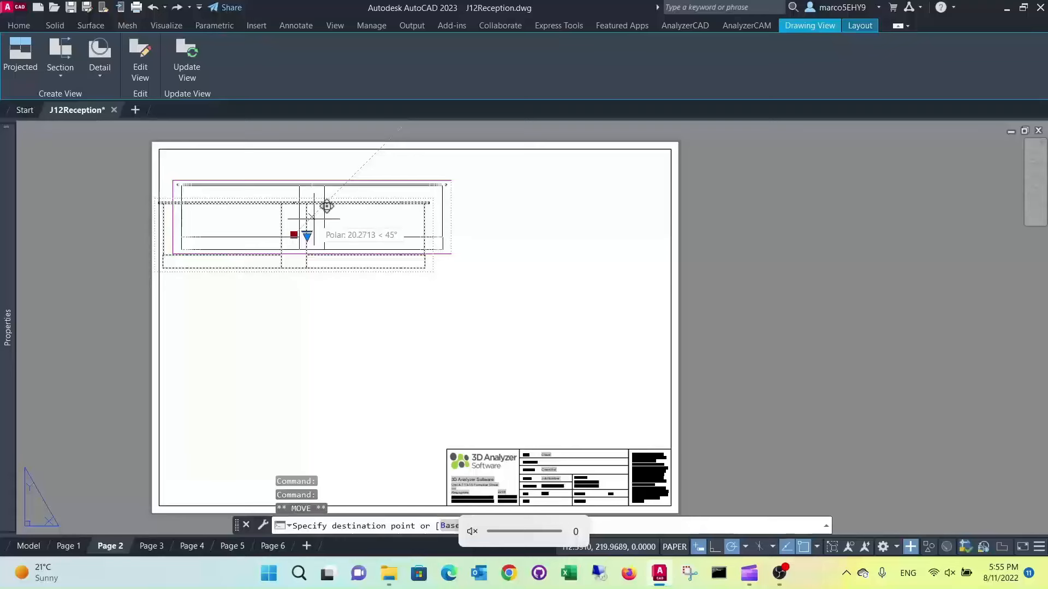
click(314, 218)
key(Escape)
key(Escape)
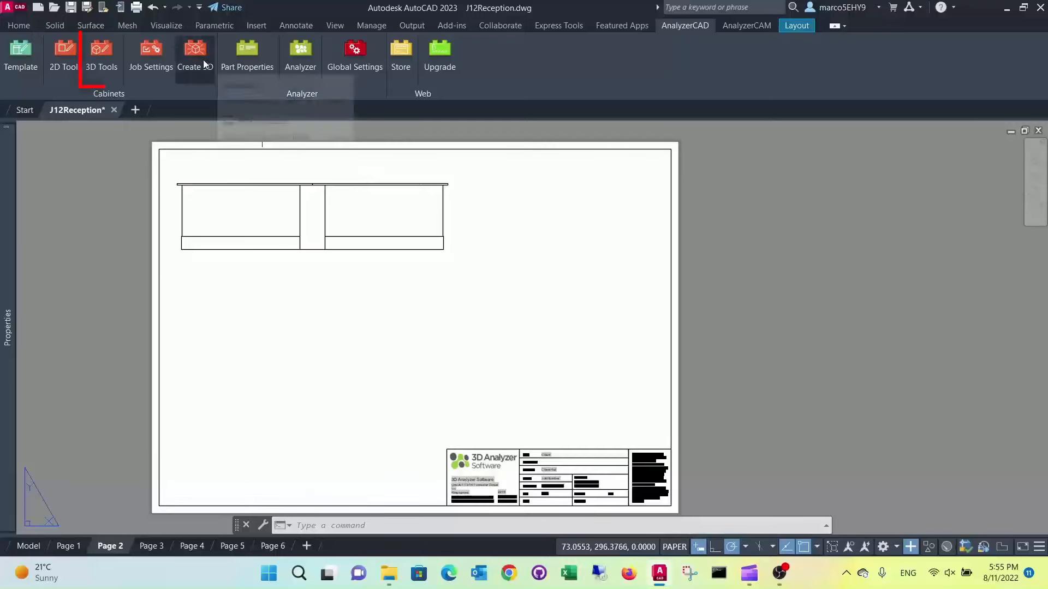
Create section A-A from the elevation with a horizontal cutting line across its full width, and place the section view directly below
click(96, 57)
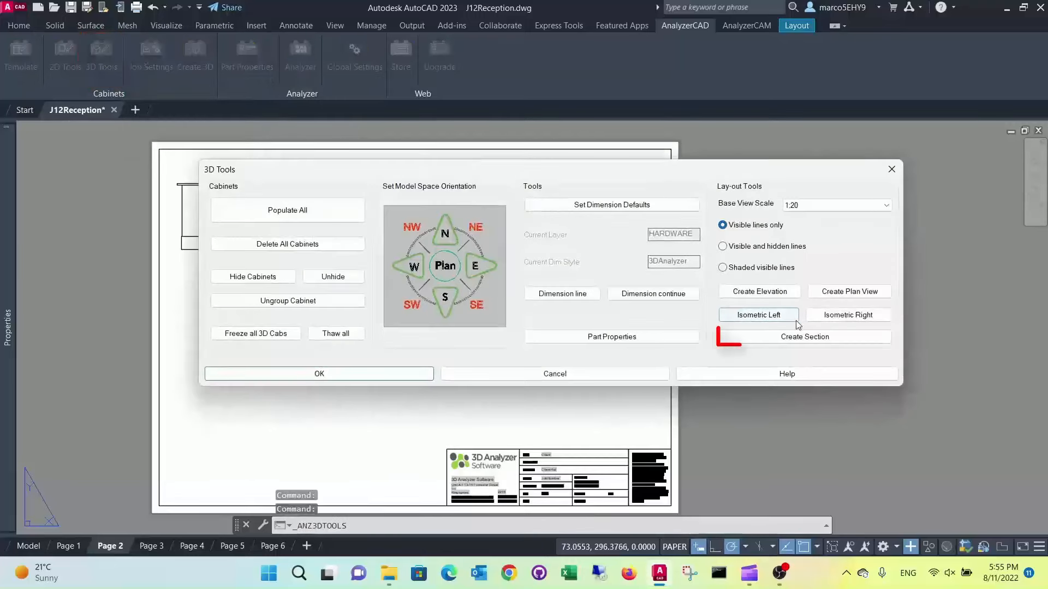
click(788, 335)
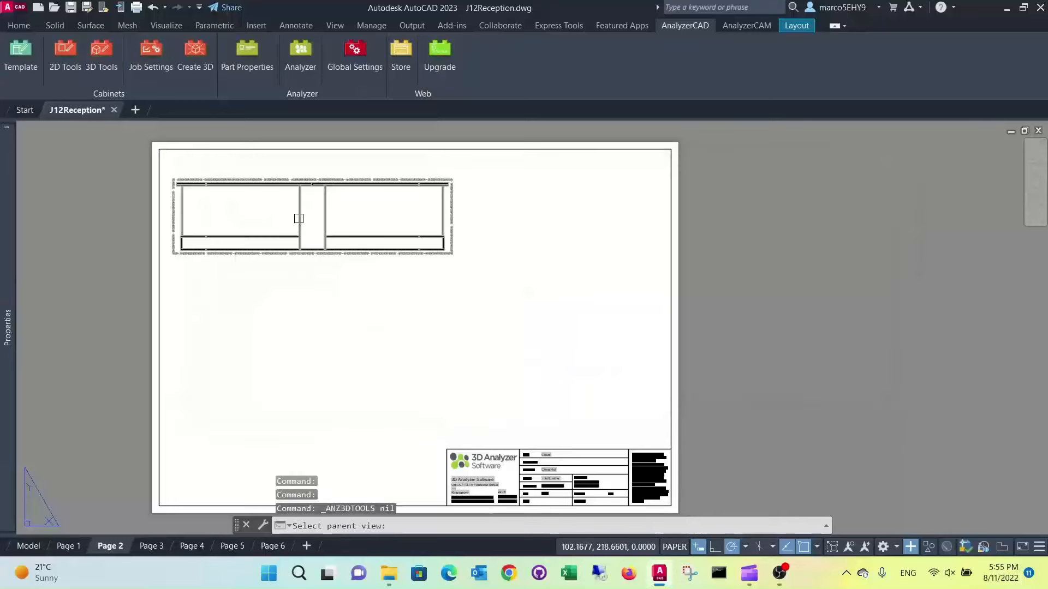
click(296, 217)
scroll(175, 221, up, 2)
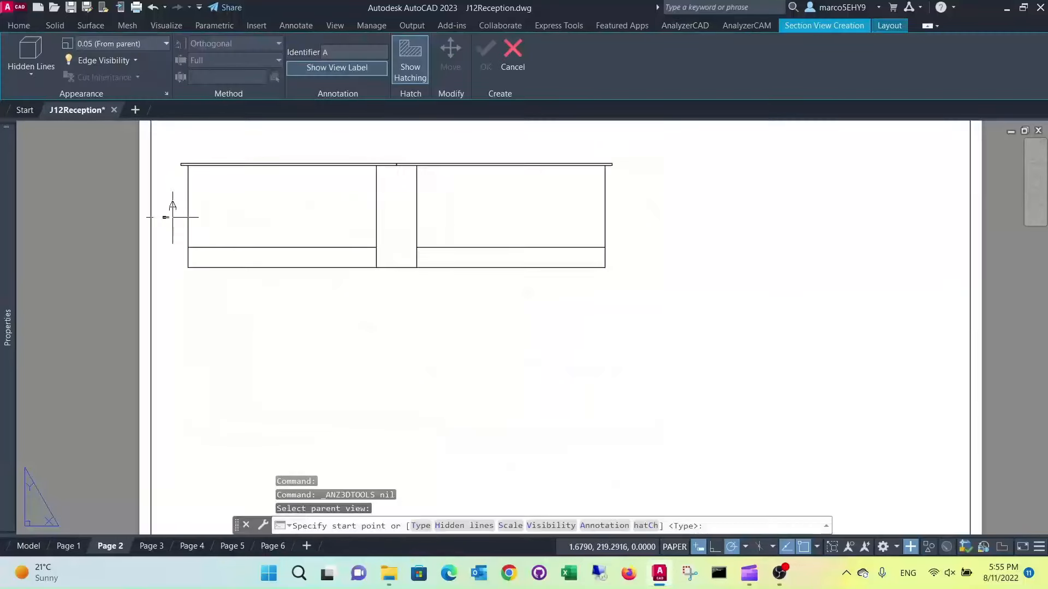
click(172, 199)
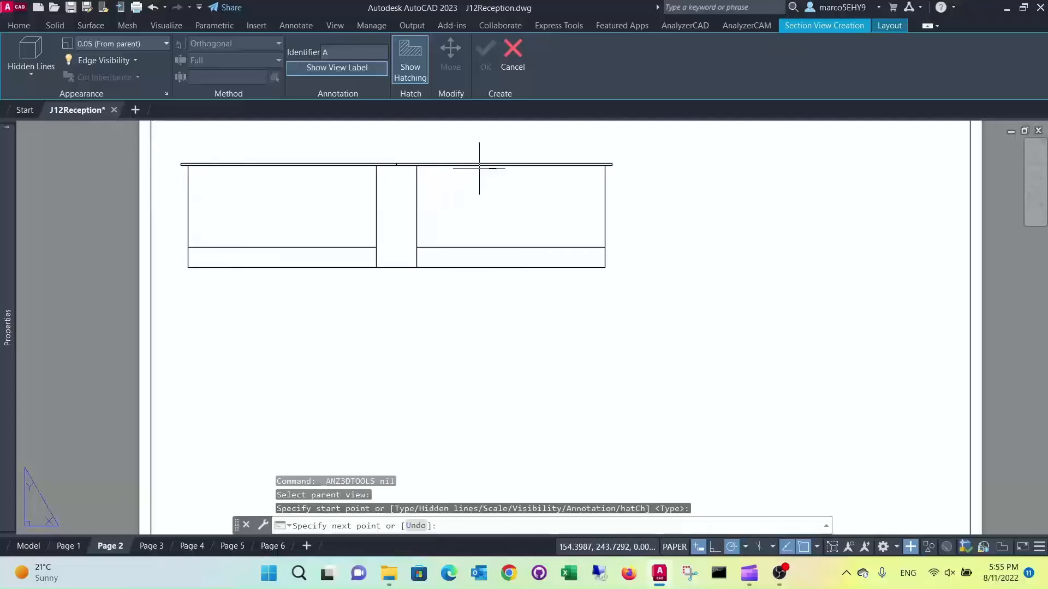
click(628, 198)
key(XF86AudioLowerVolume)
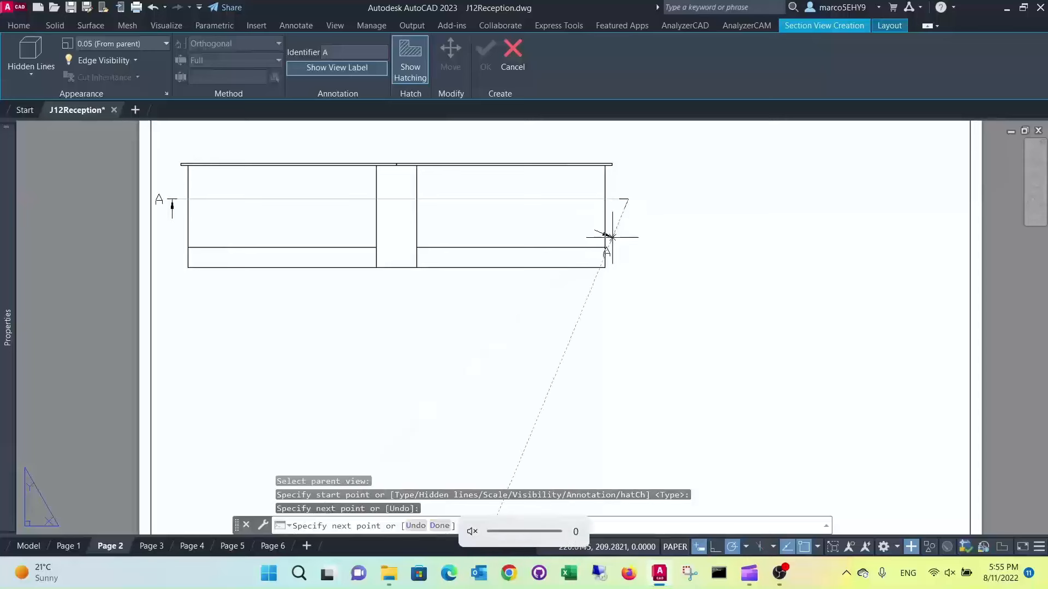
key(Return)
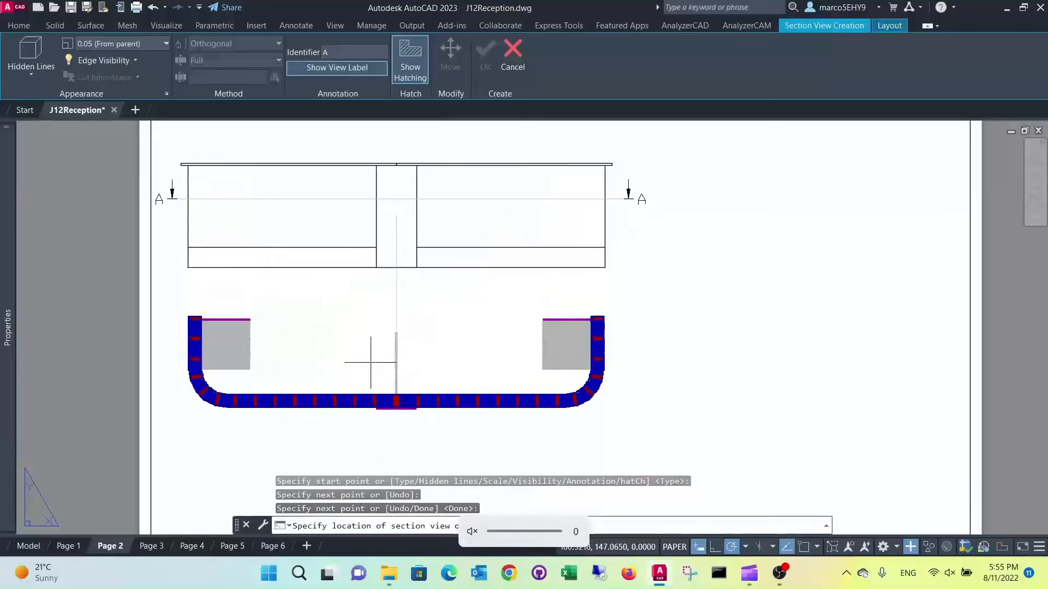
click(437, 367)
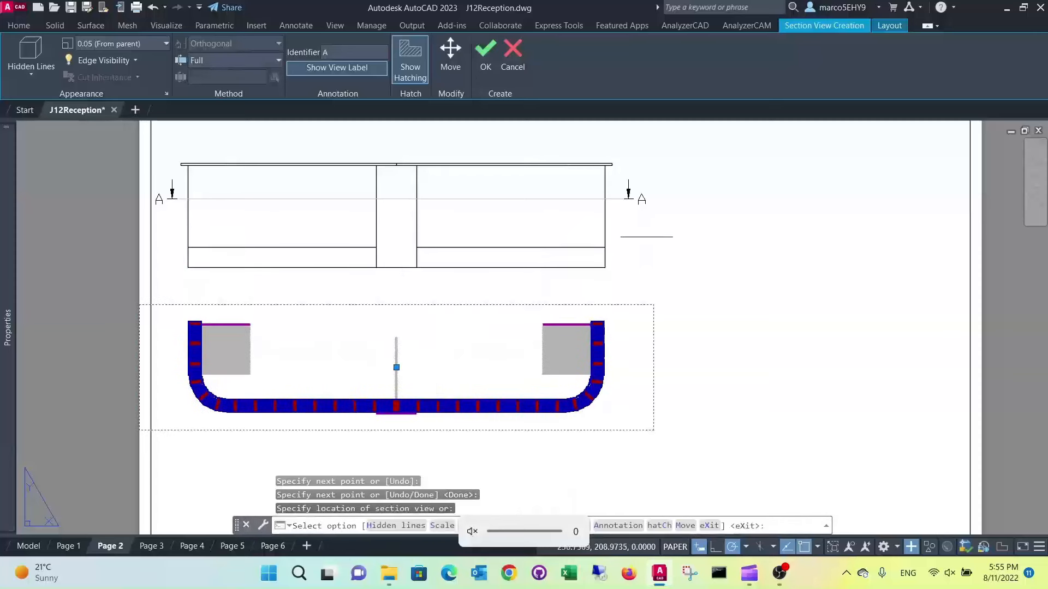
key(Return)
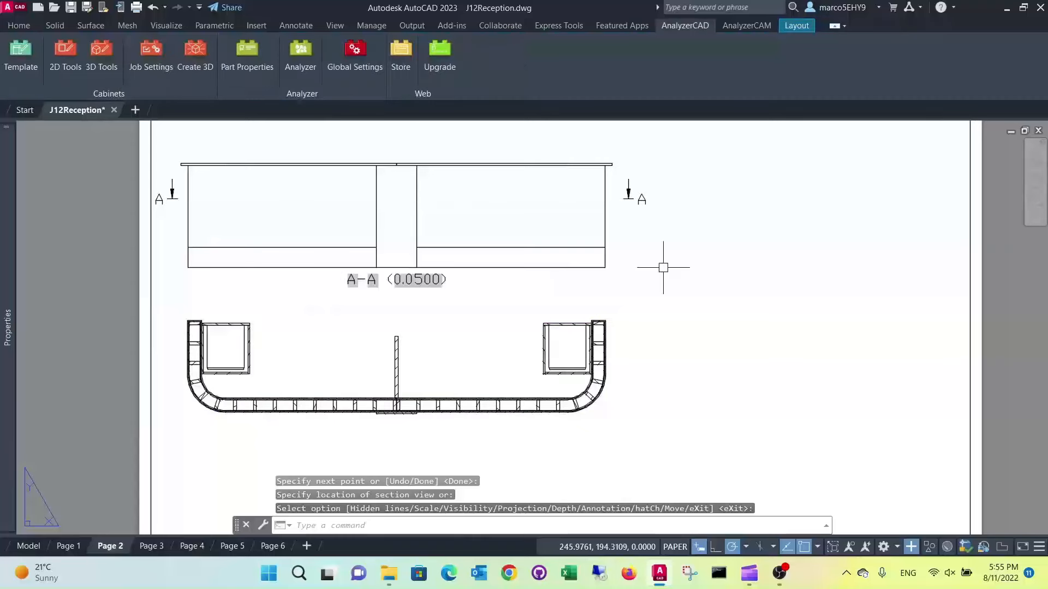
Move the A-A section label below the lower-left end of its section view
middle_drag(478, 330, 519, 239)
click(458, 182)
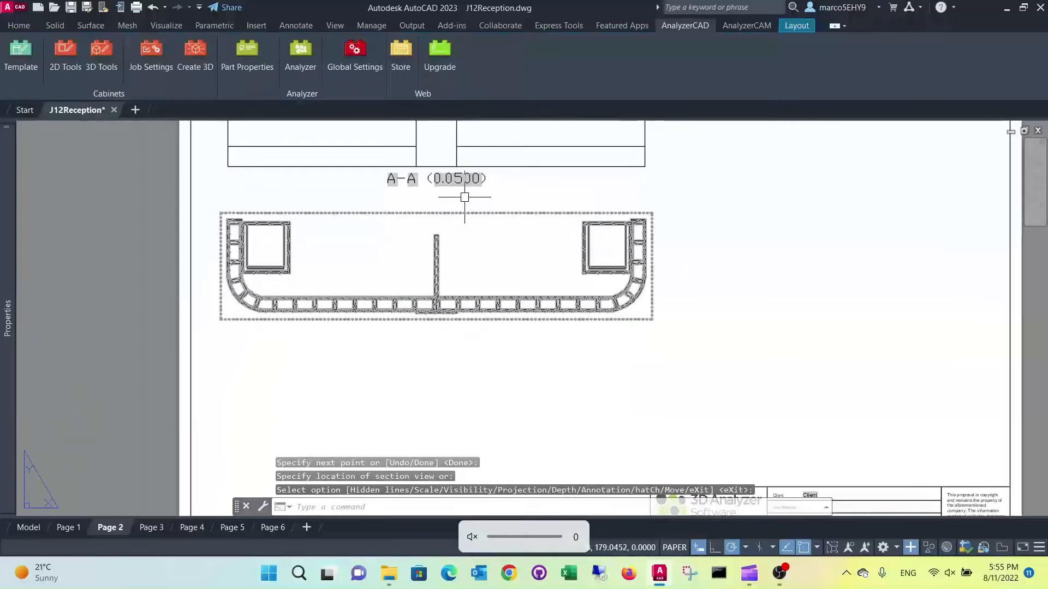
click(436, 183)
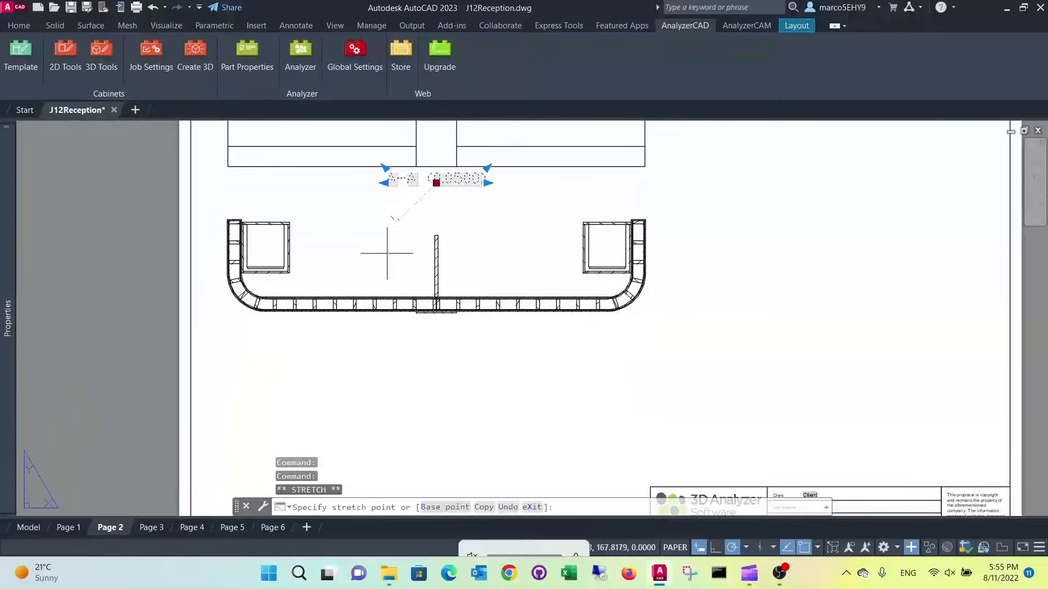
click(262, 337)
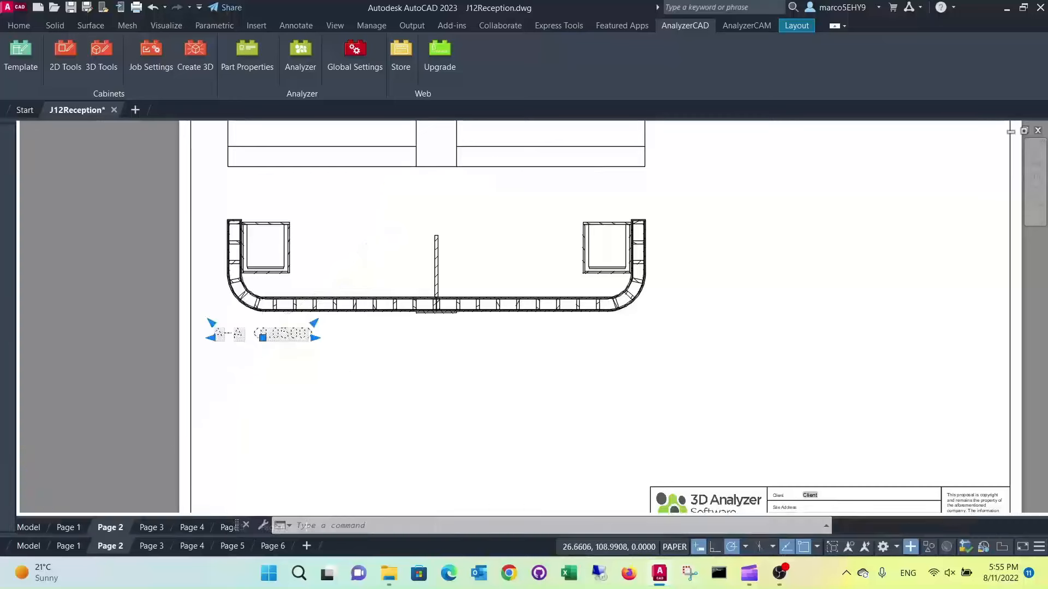
key(Escape)
key(Escape)
Create section B-B from the elevation with a vertical cutting line just right of the centre panel, and place it right of the elevation
click(552, 266)
scroll(552, 267, down, 5)
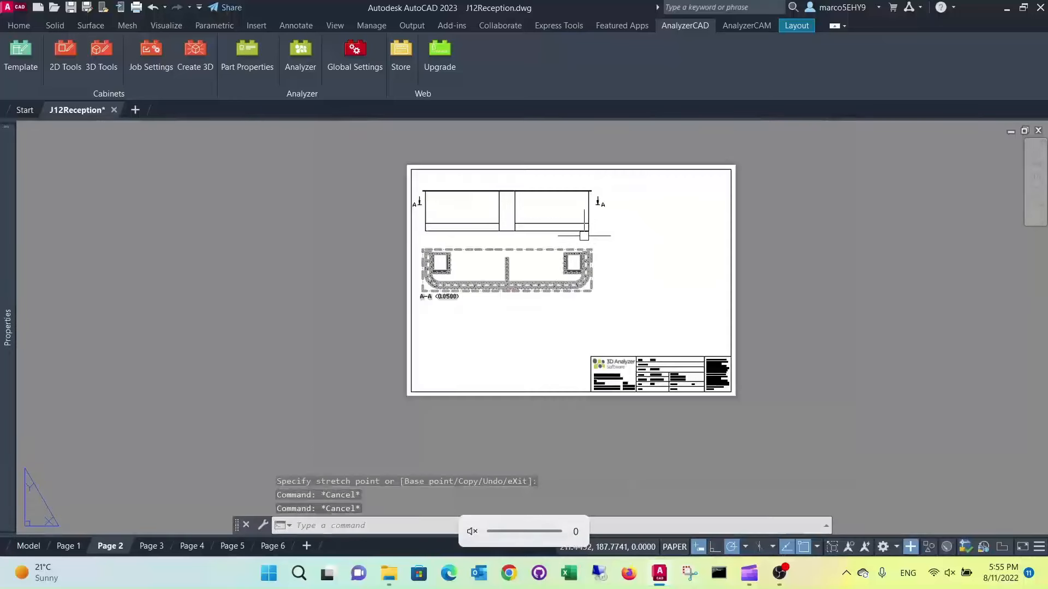
scroll(548, 240, up, 2)
scroll(544, 216, up, 2)
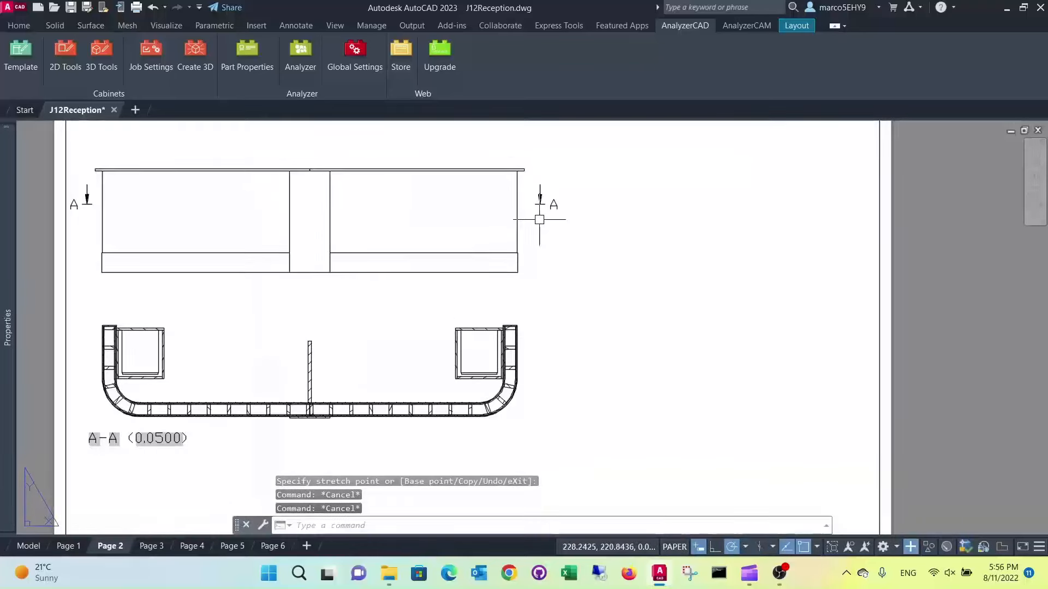
scroll(535, 226, down, 2)
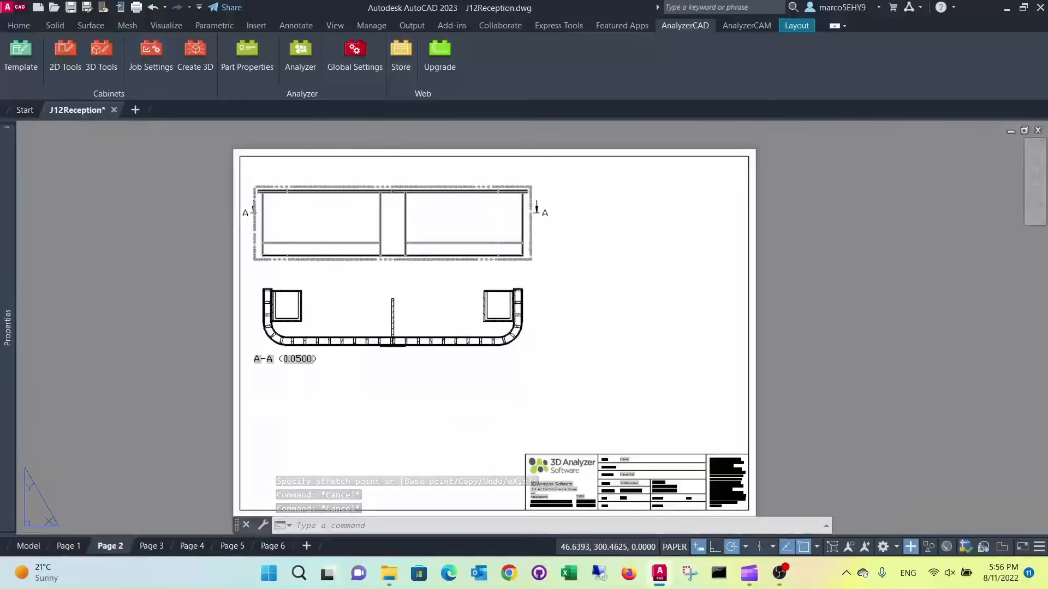
click(109, 59)
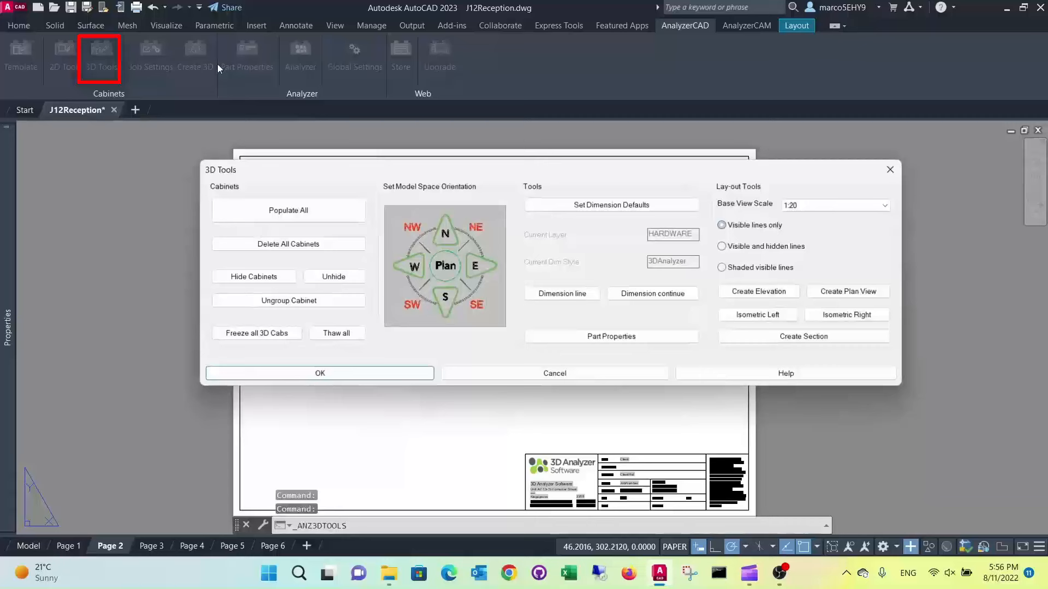
click(791, 337)
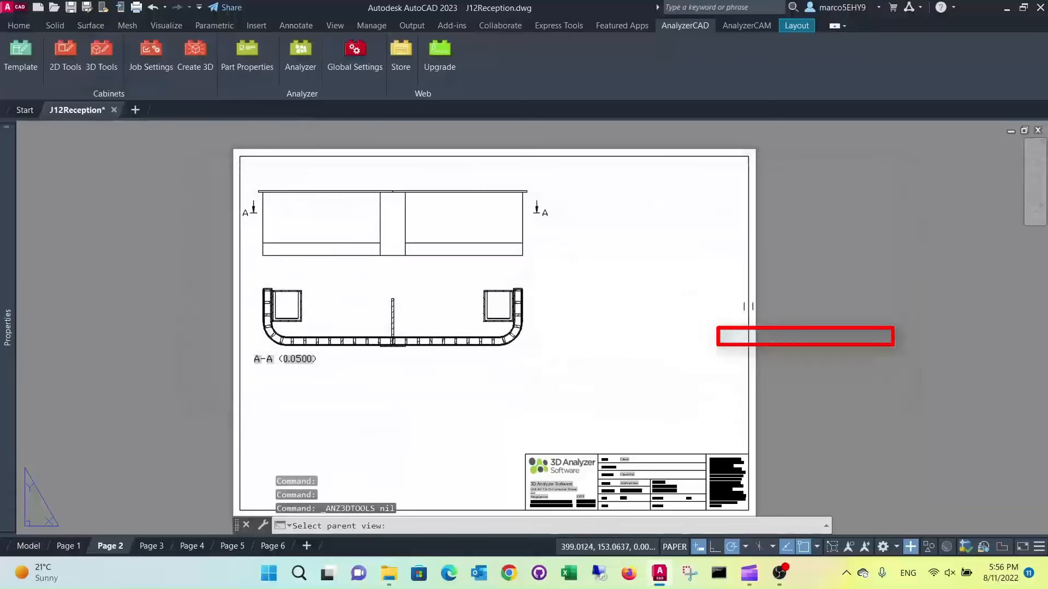
click(405, 219)
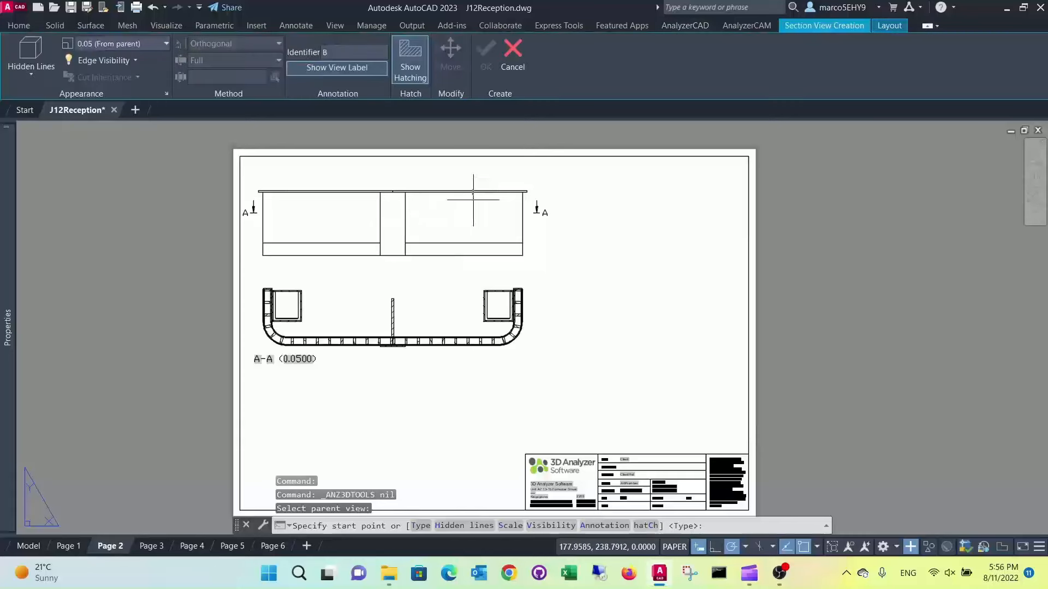
click(432, 172)
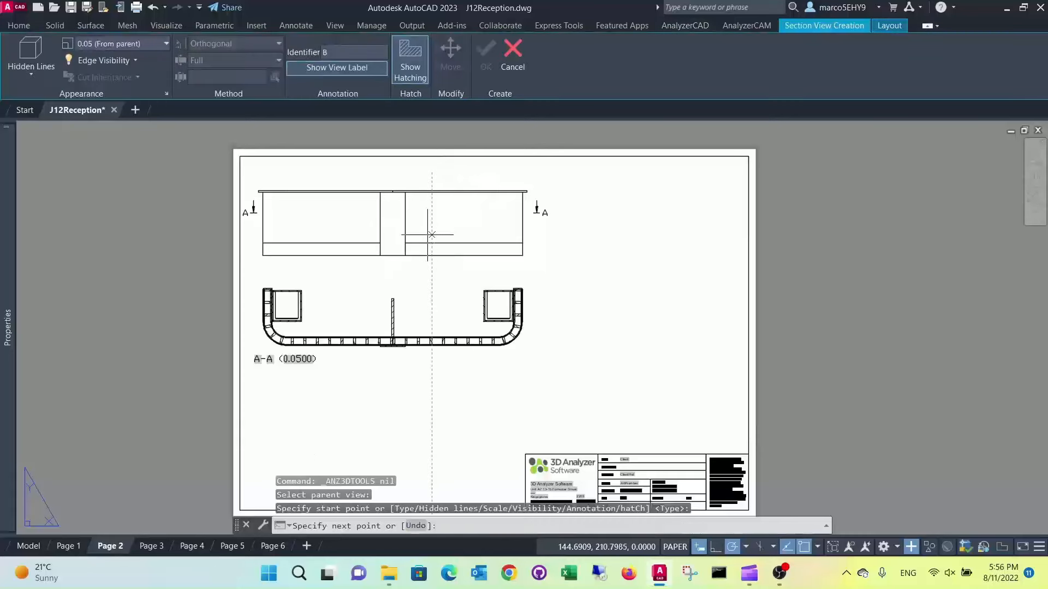
click(430, 267)
key(Return)
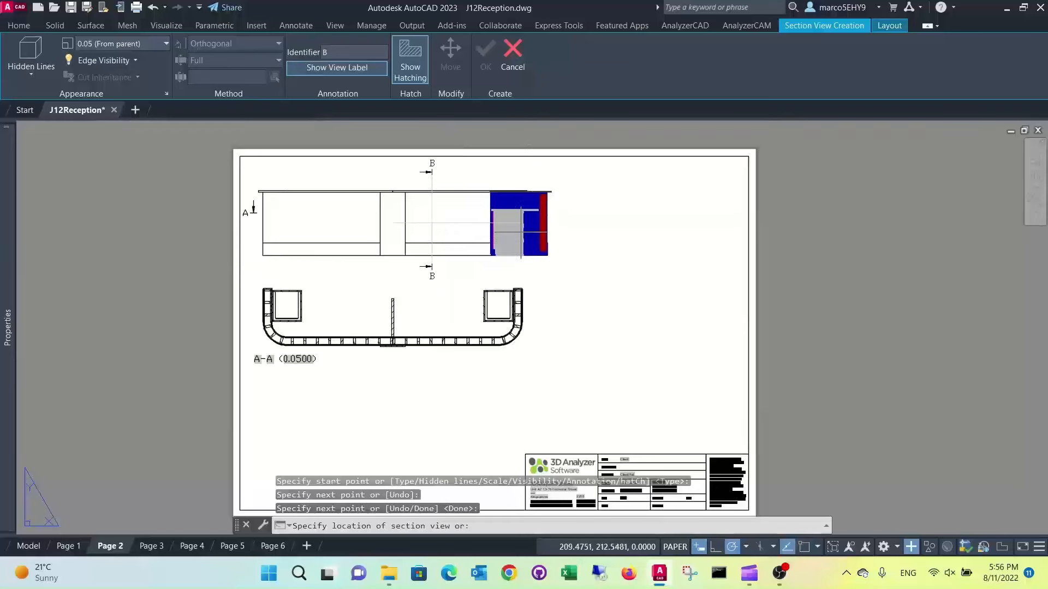
click(615, 222)
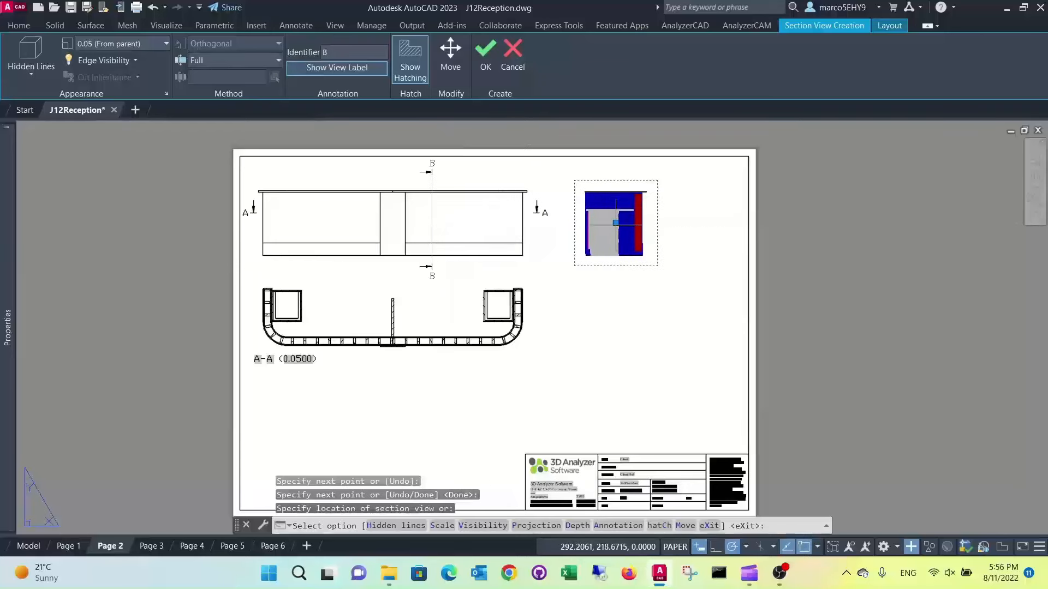
key(Return)
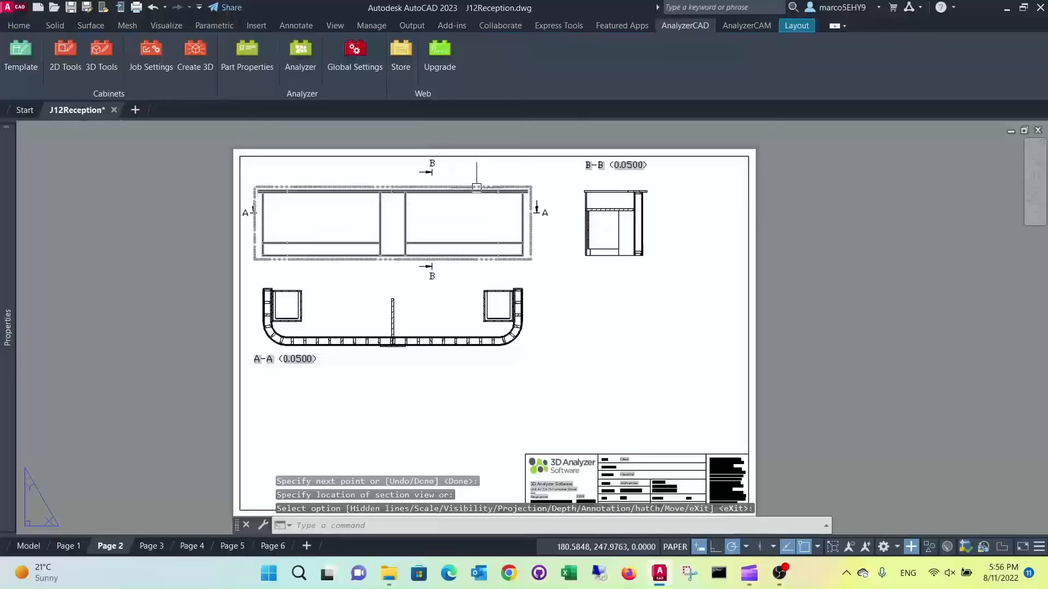
Create section C-C from the elevation with a vertical cutting line near its right end, and place it to the right of section B-B
click(101, 55)
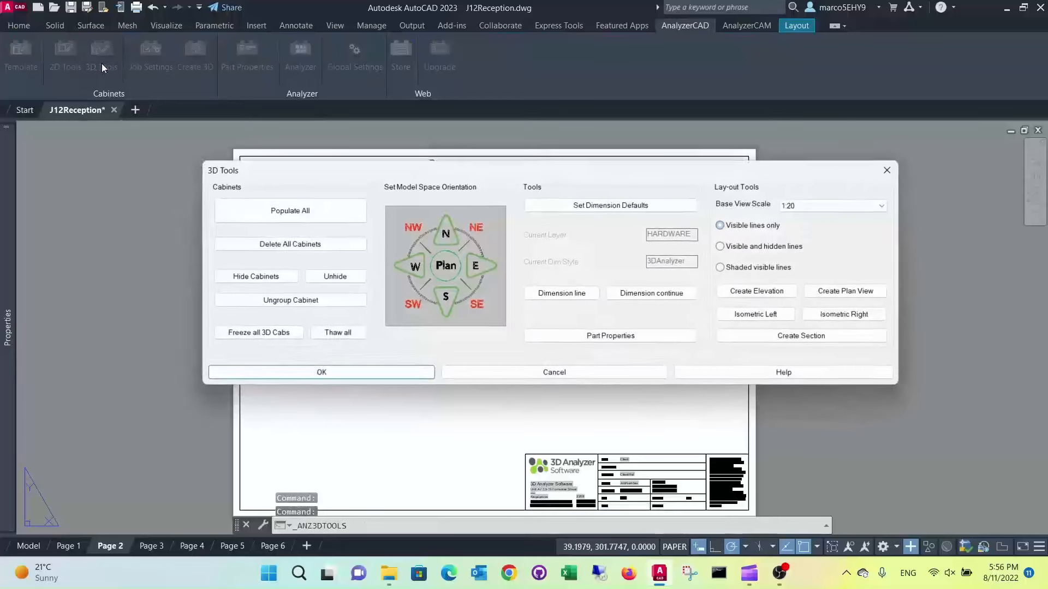
click(785, 337)
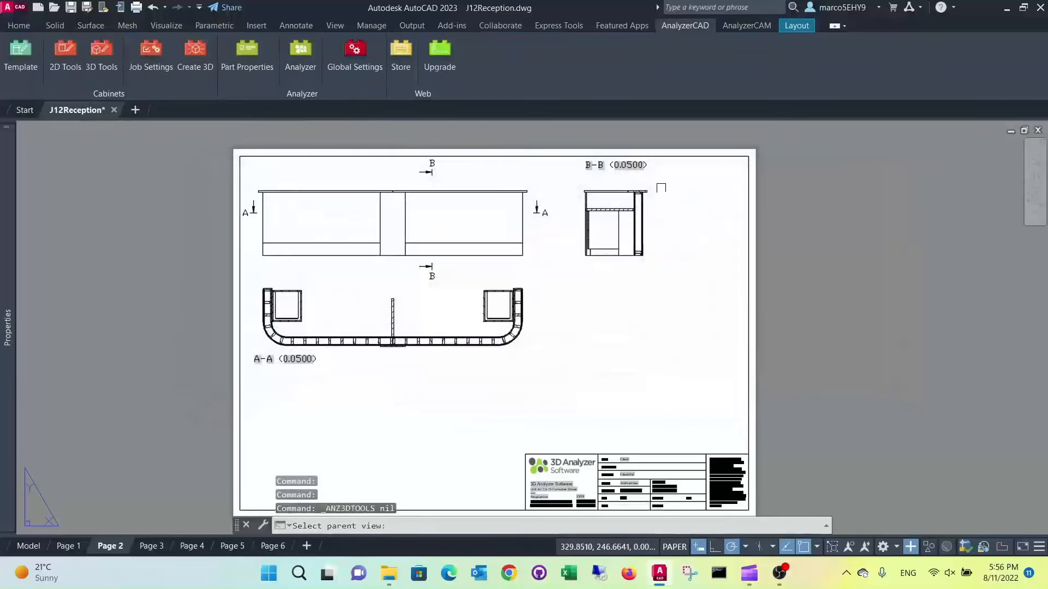
click(404, 228)
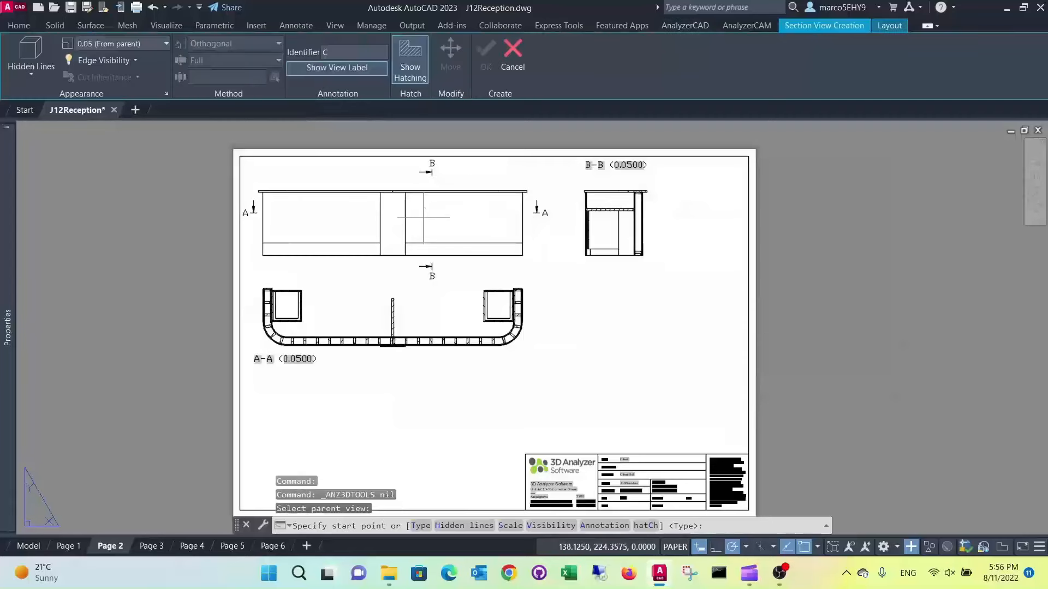
click(496, 171)
click(496, 266)
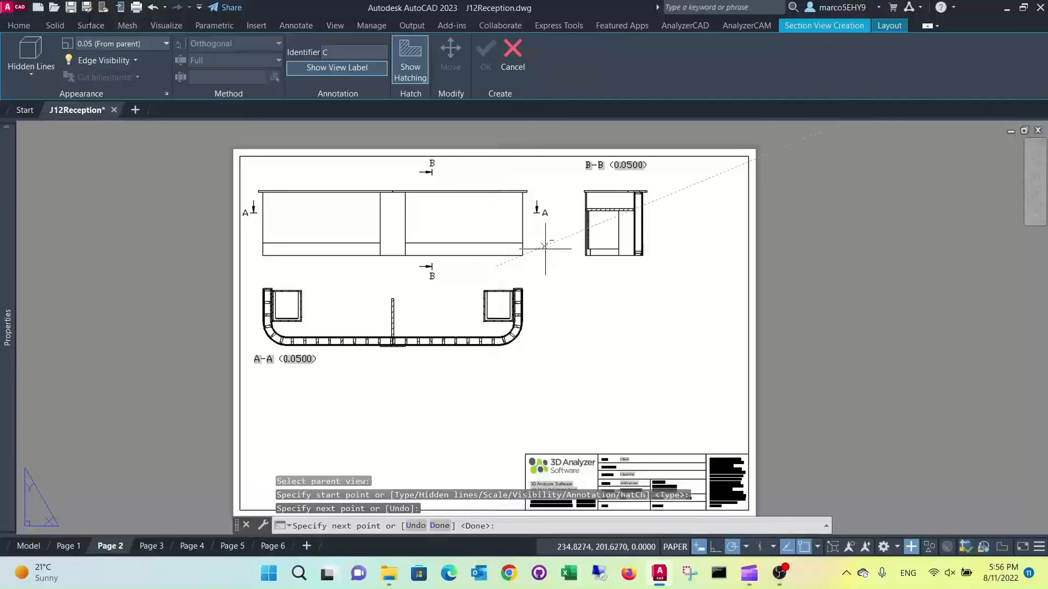
right_click(598, 263)
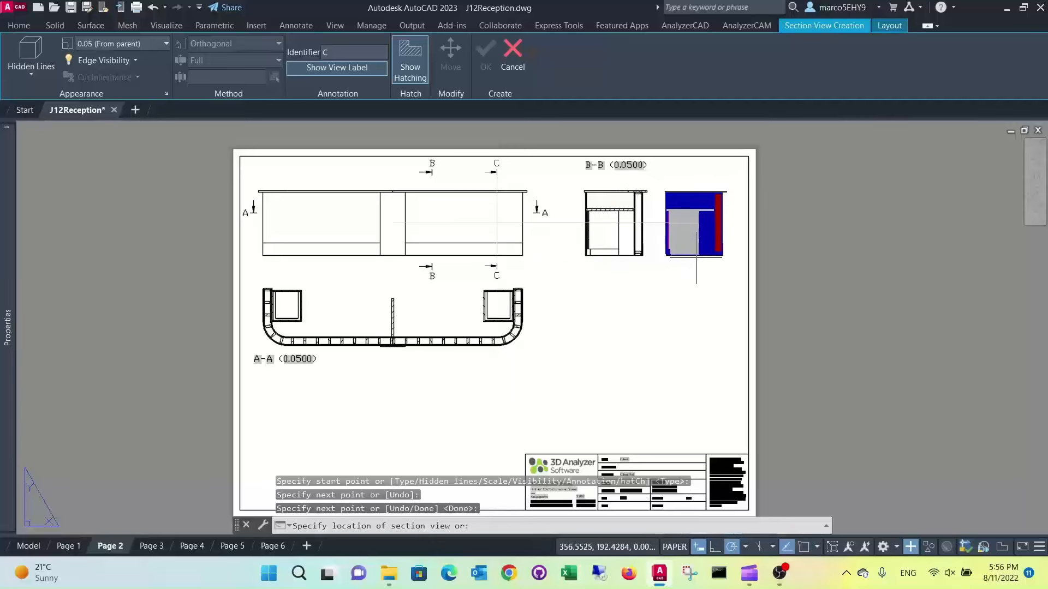
click(709, 224)
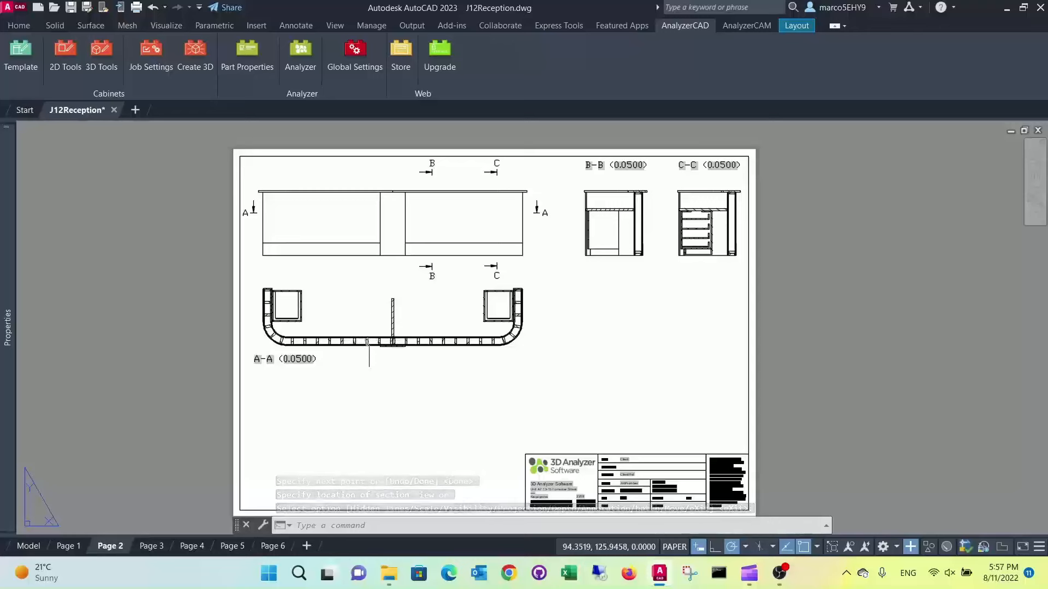
key(Return)
Move the A-A section view further down the sheet, leaving space for another view beneath the elevation
click(364, 342)
key(Escape)
key(Escape)
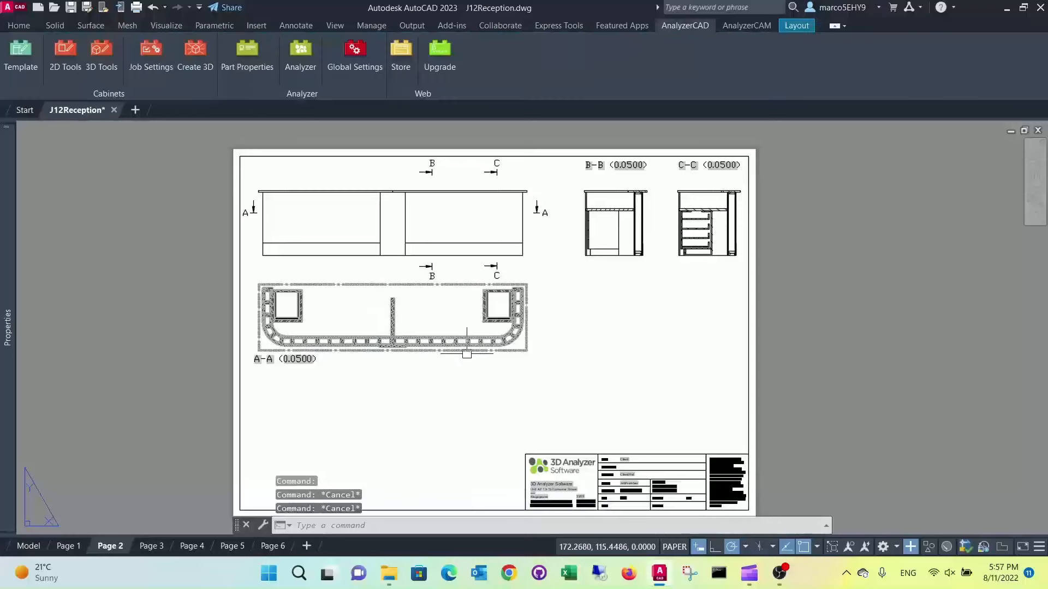
click(433, 290)
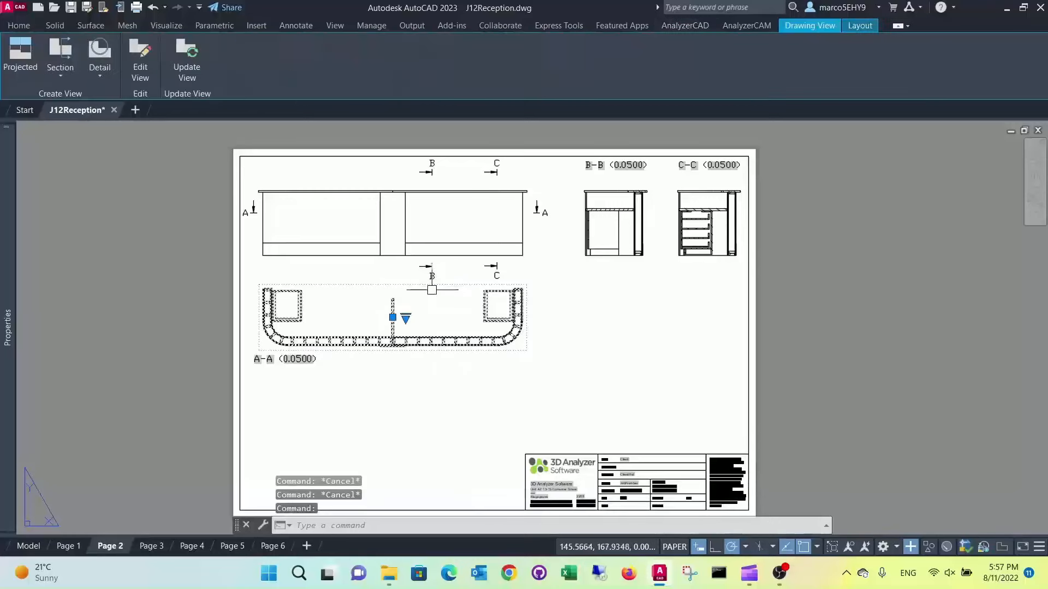
click(392, 317)
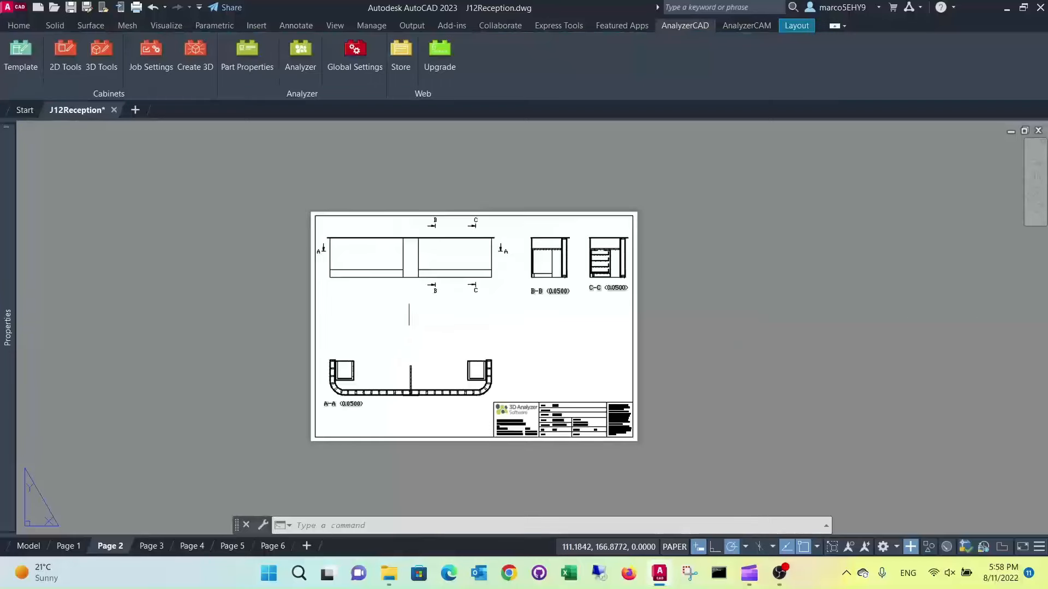
Create section D-D from the elevation with a horizontal cutting line just above the countertop, and place it between the elevation and section A-A
scroll(403, 270, up, 2)
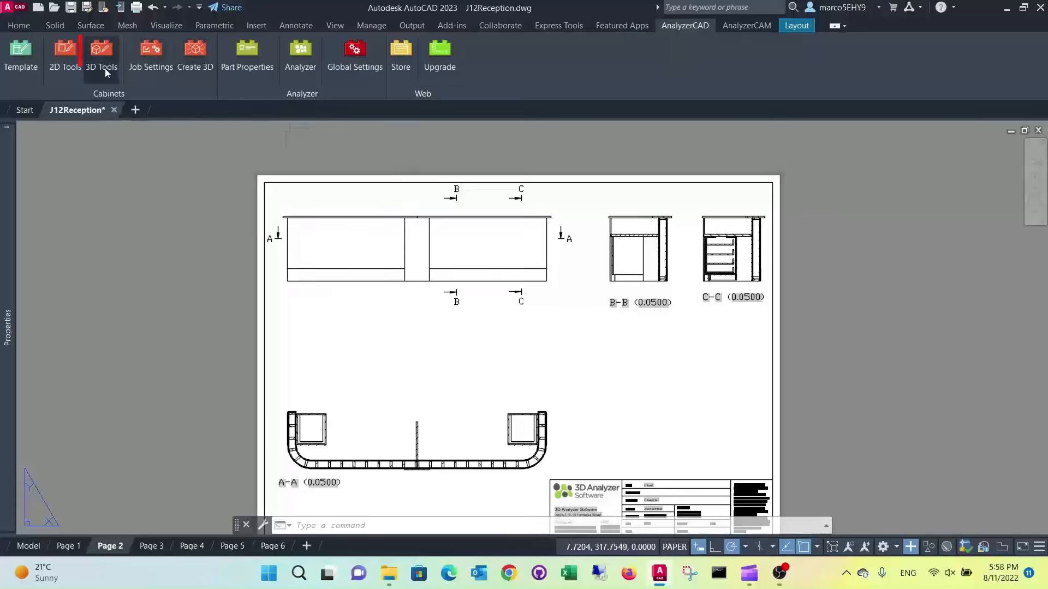
click(99, 50)
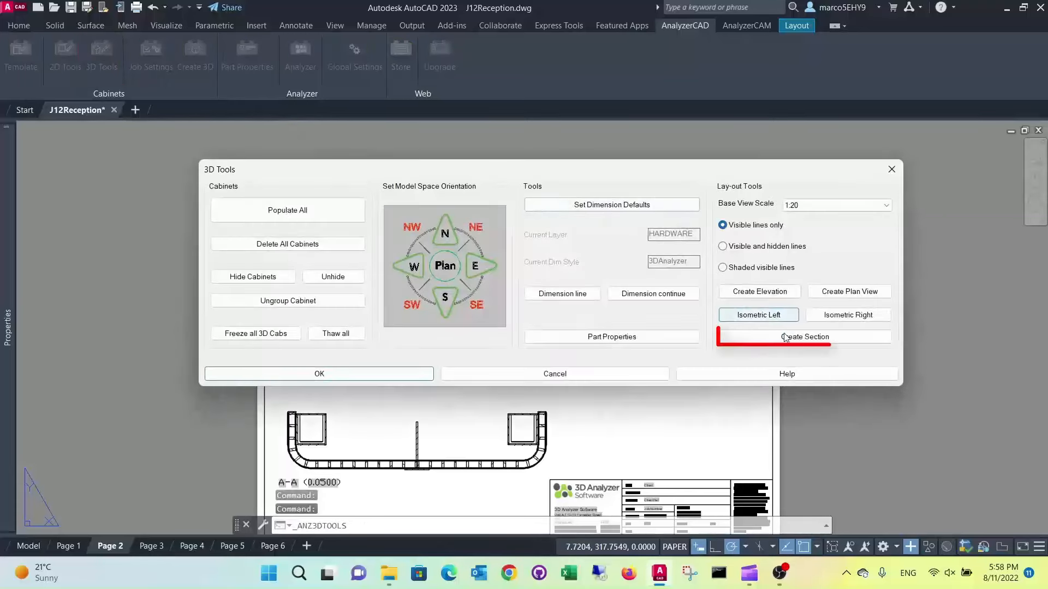
click(802, 336)
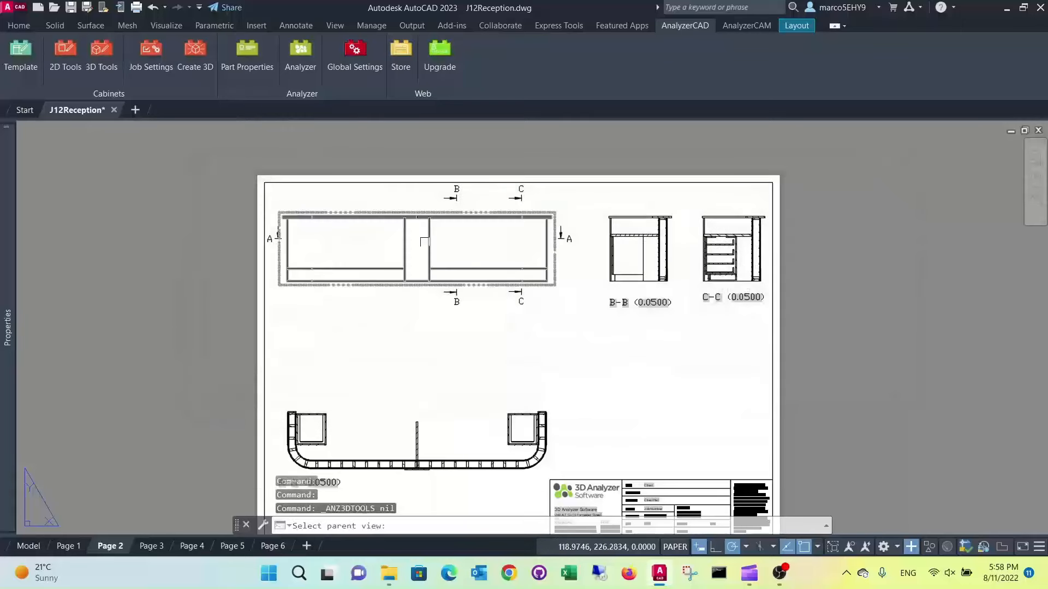
click(418, 240)
scroll(262, 214, up, 2)
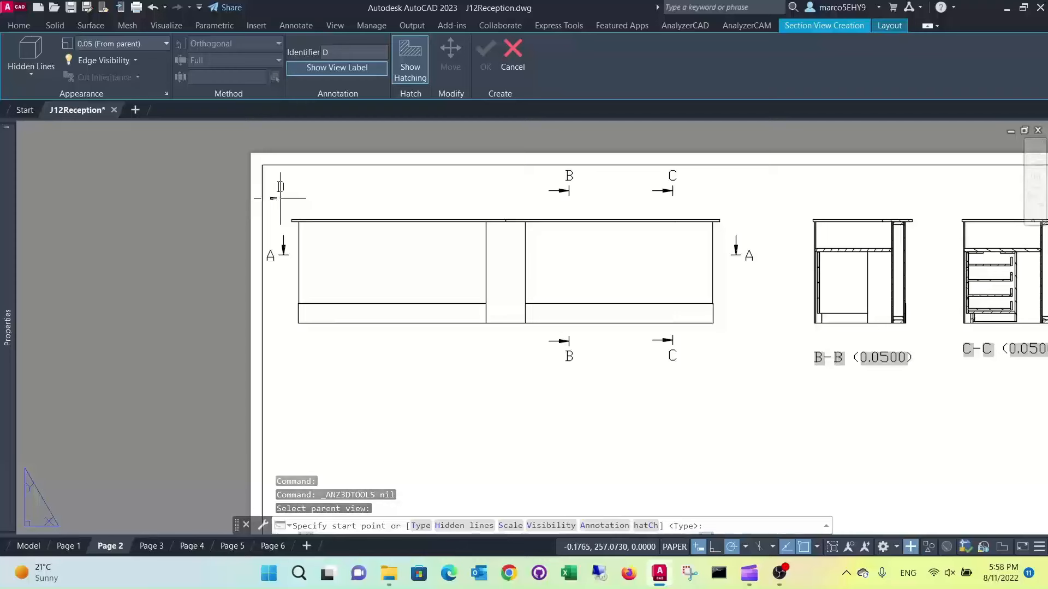
click(285, 198)
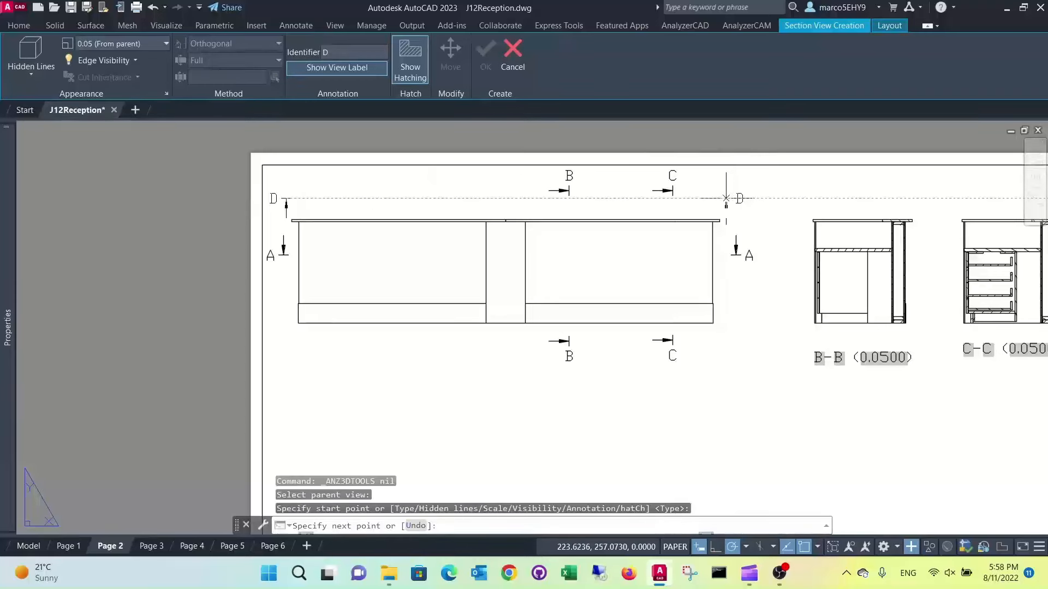
click(738, 198)
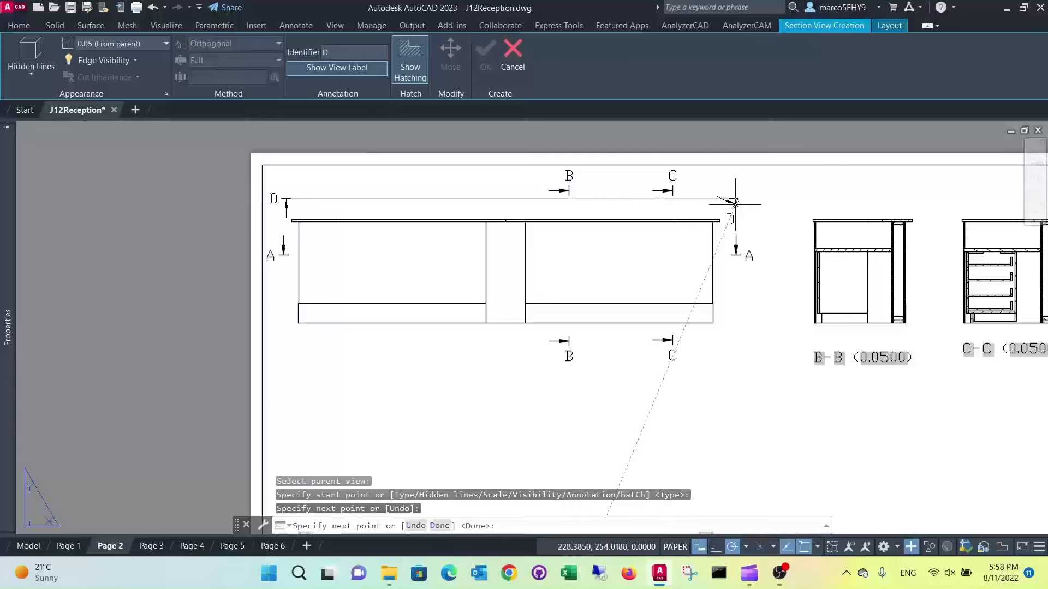
key(Return)
middle_drag(690, 358, 698, 268)
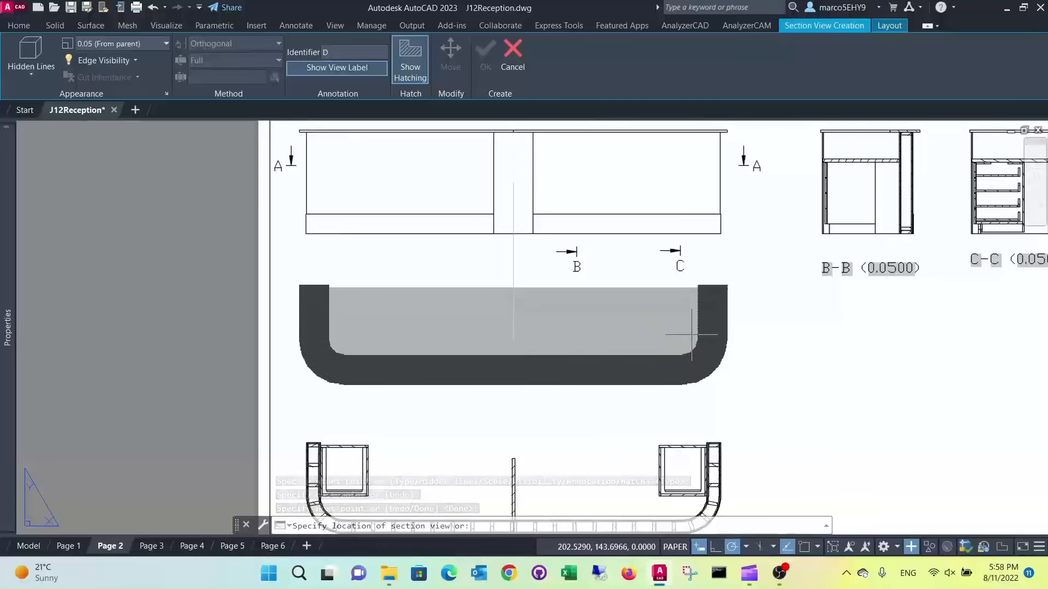
click(687, 338)
key(Return)
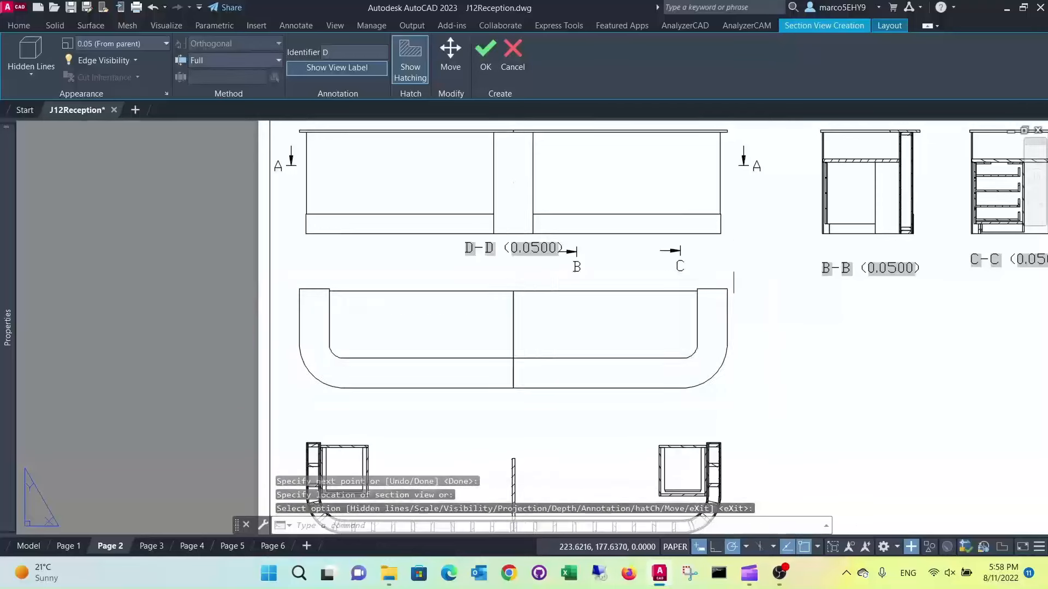
Move the D-D section label below the lower-left end of its section view
scroll(744, 341, down, 6)
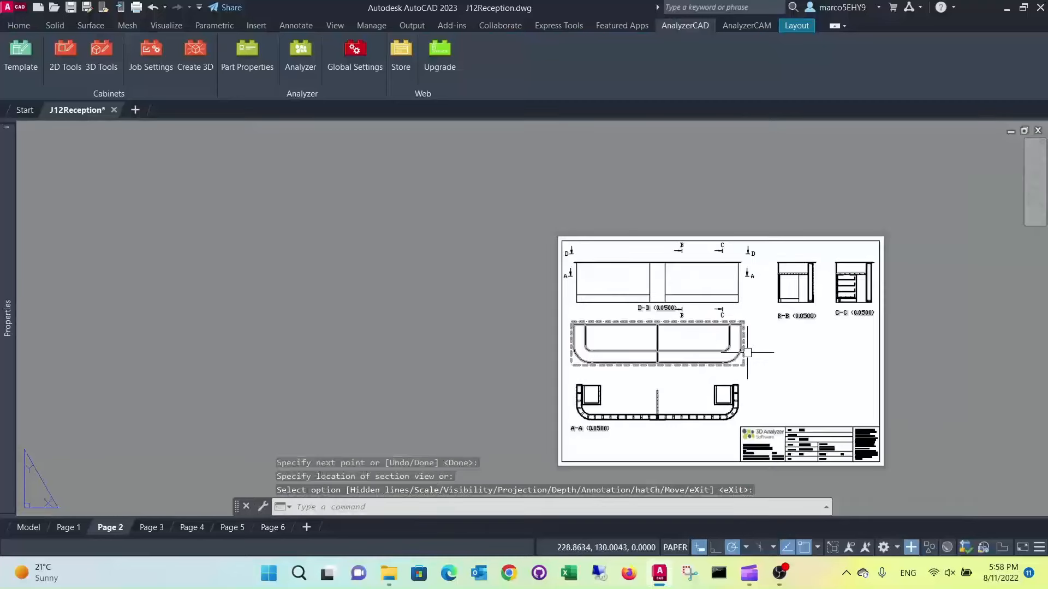
scroll(658, 346, up, 3)
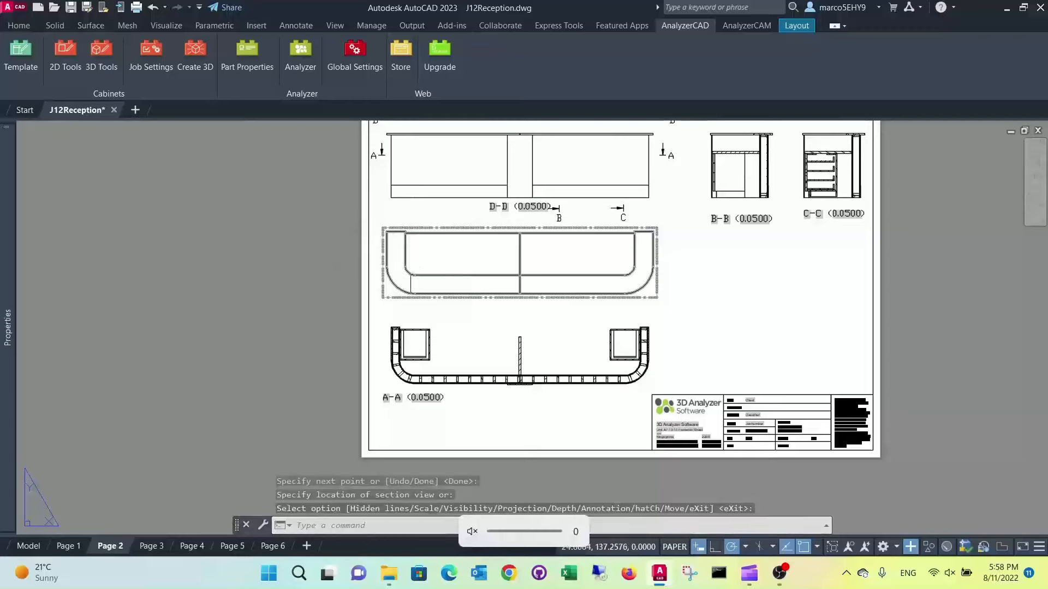
scroll(419, 238, down, 2)
scroll(452, 231, up, 2)
click(478, 229)
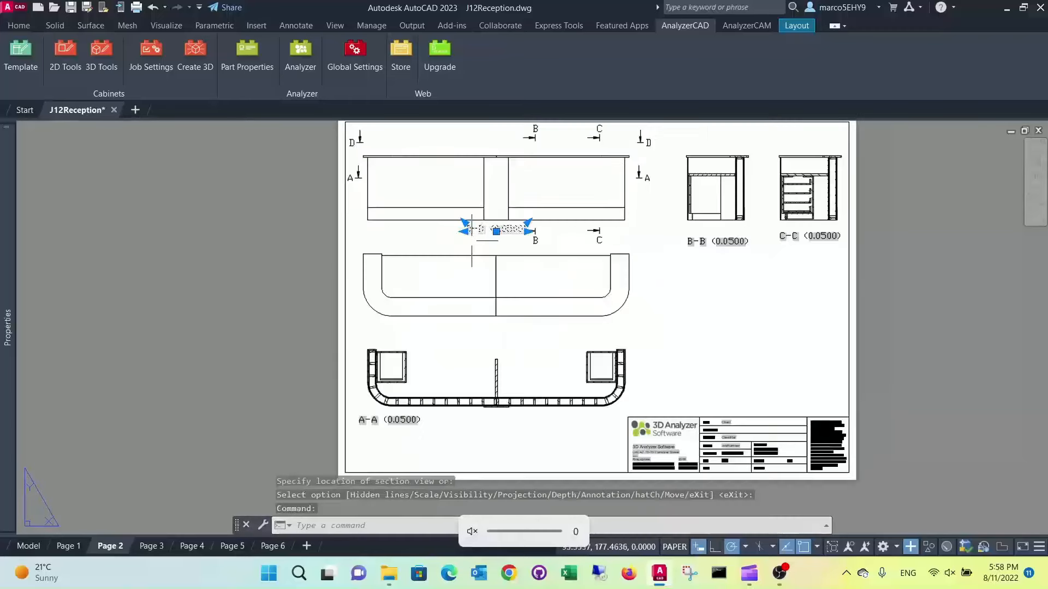
click(496, 230)
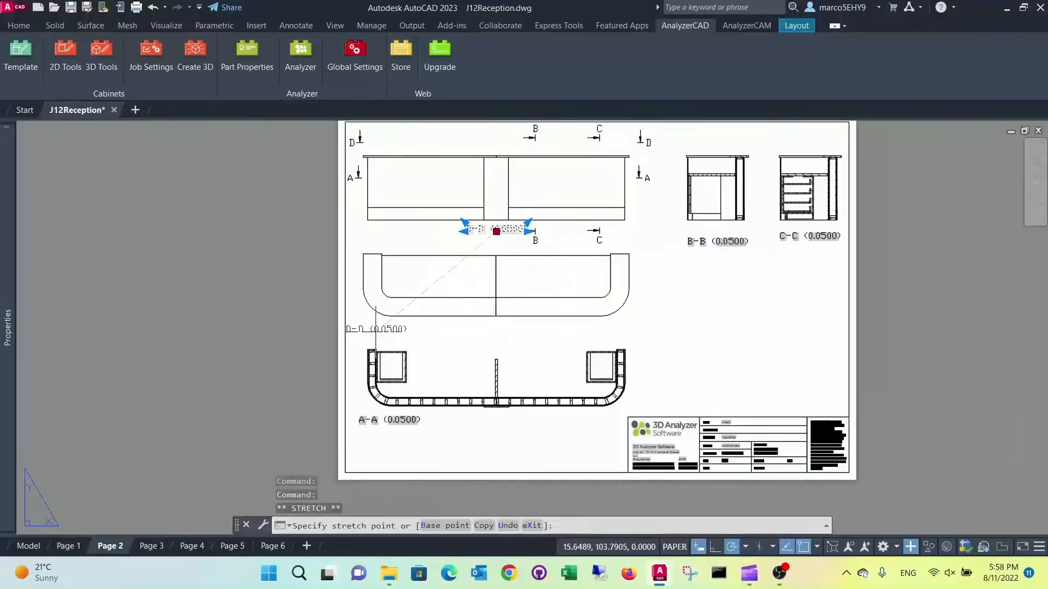
click(384, 327)
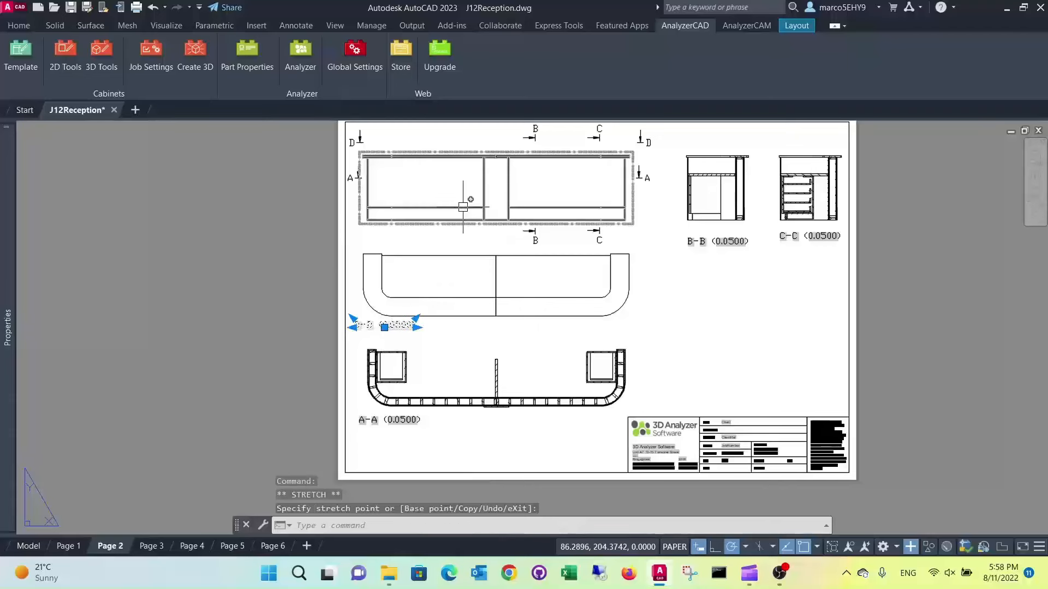
key(Escape)
key(Escape)
key(Escape)
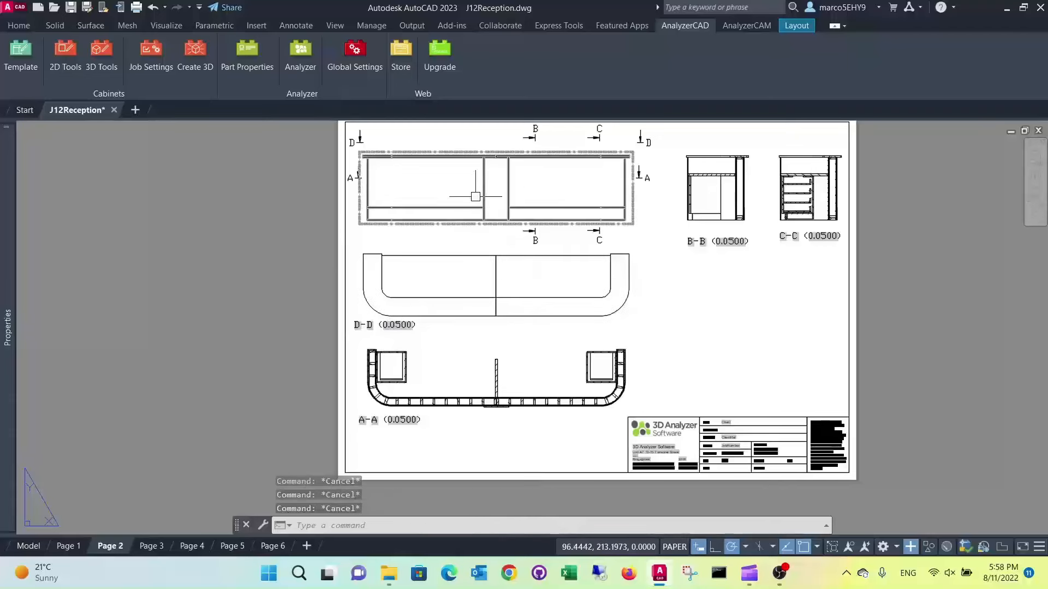
Apply the dimension defaults and dimension the overall width of the D-D section view, placing the dimension line just above it
click(101, 55)
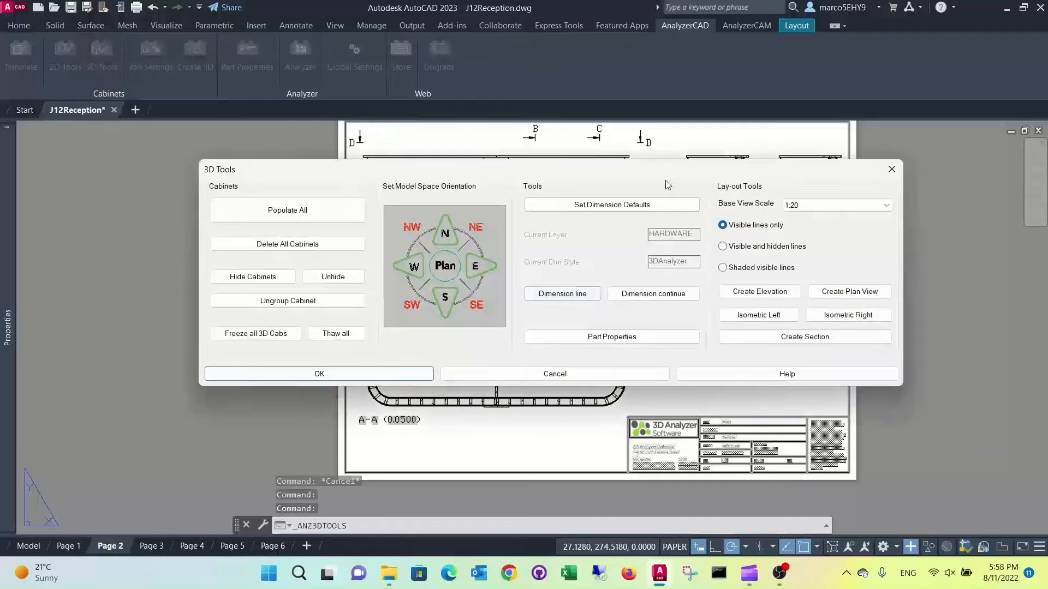
click(645, 207)
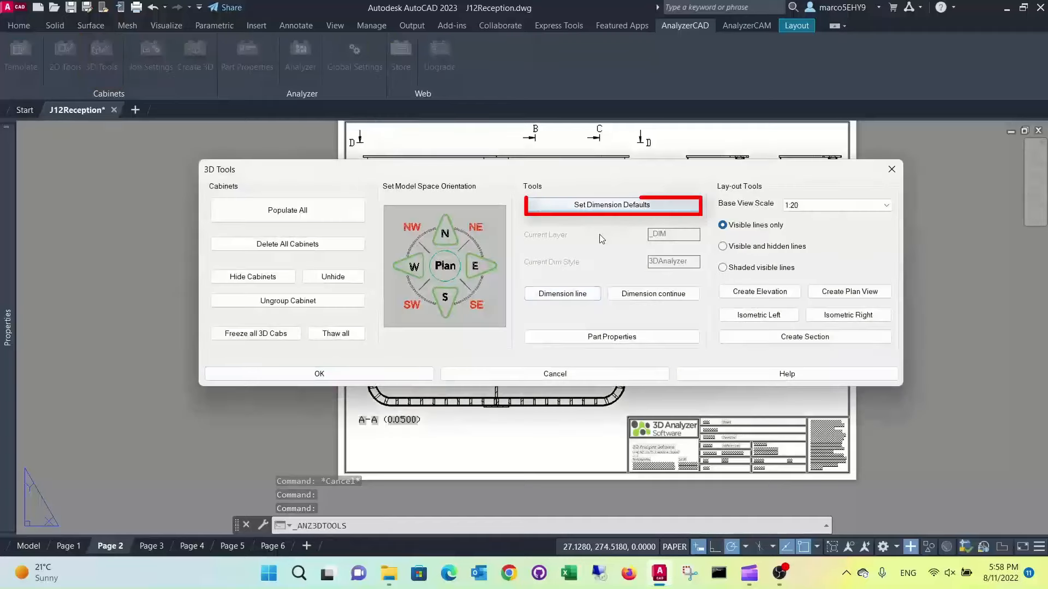
click(562, 295)
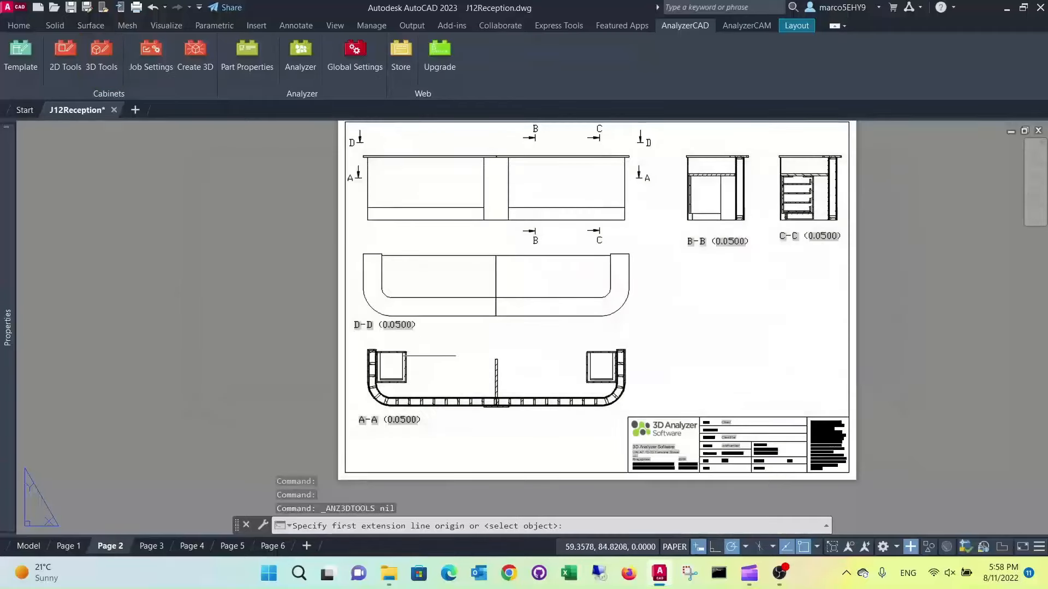
scroll(416, 338, up, 2)
scroll(404, 175, down, 3)
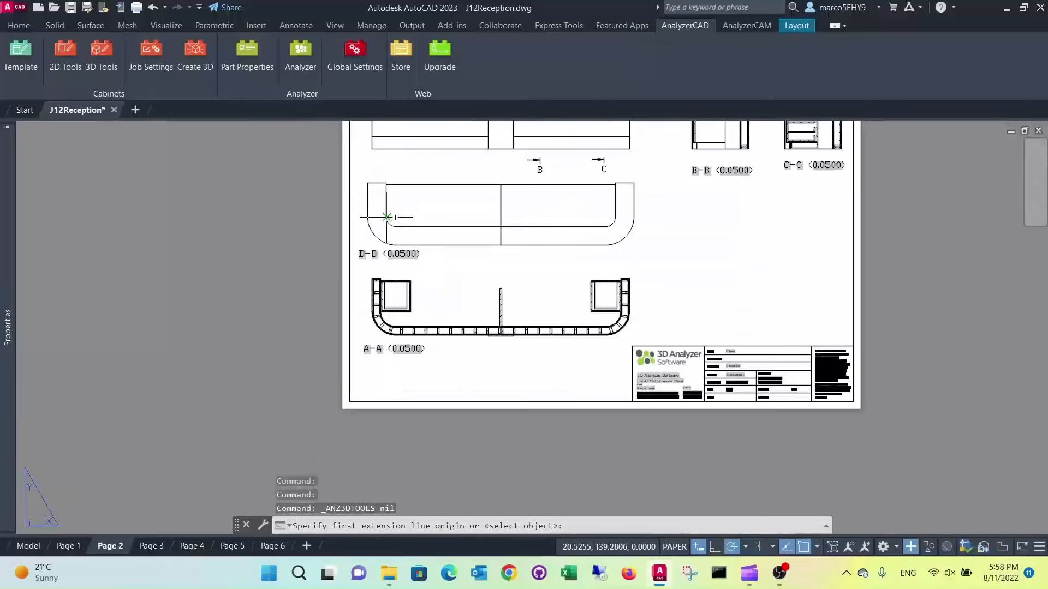
click(368, 184)
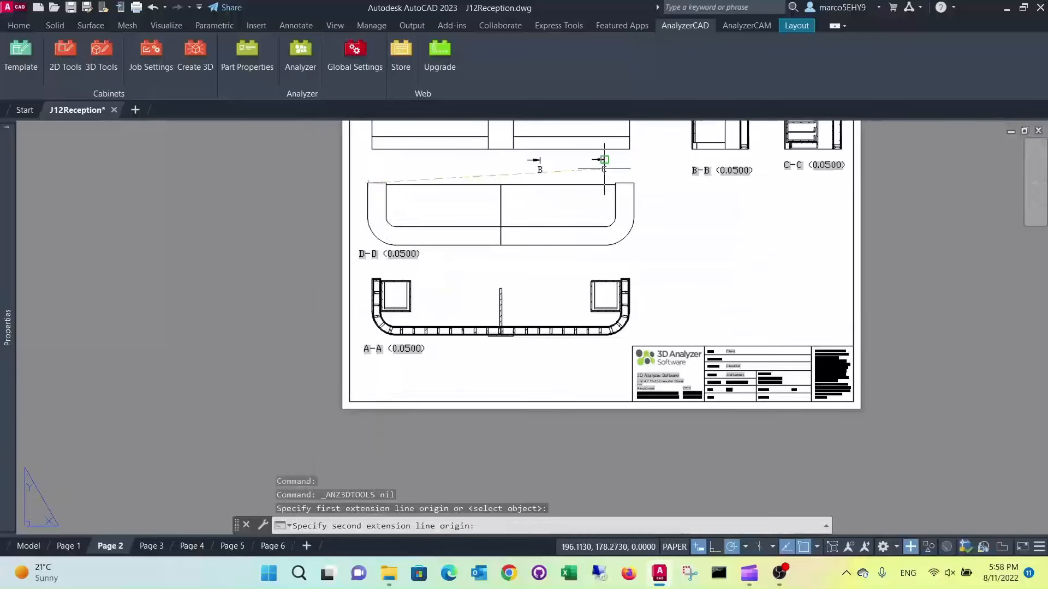
click(632, 184)
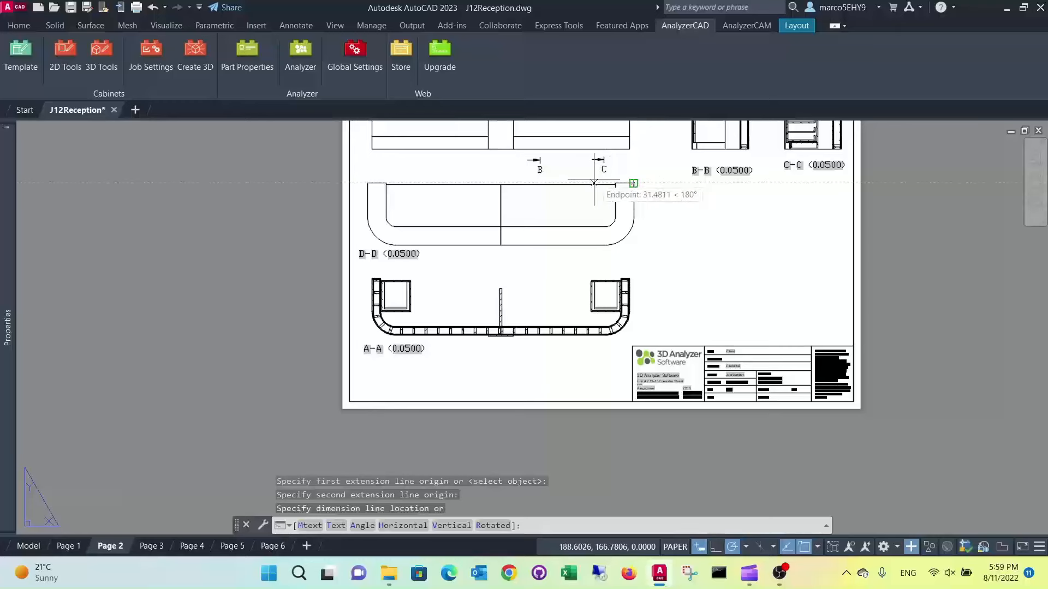
scroll(594, 182, up, 4)
middle_drag(503, 158, 506, 220)
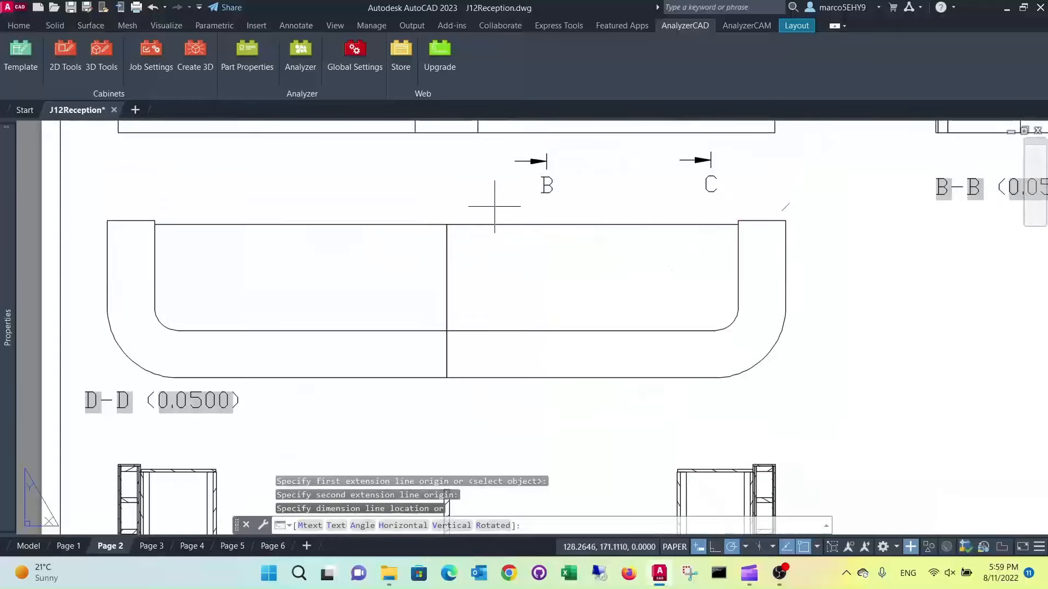
click(493, 190)
scroll(507, 236, down, 4)
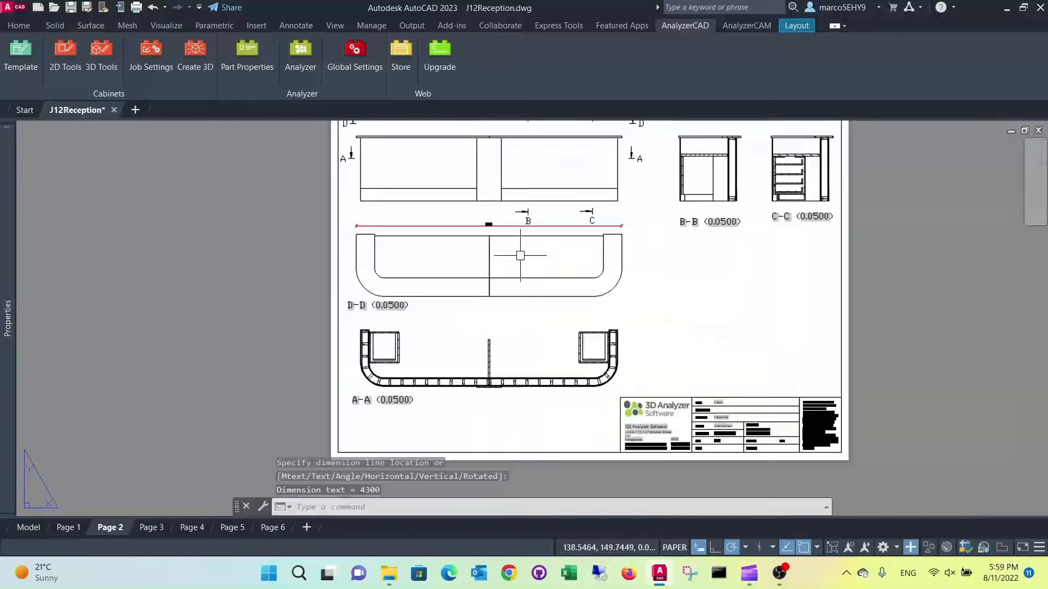
Dimension the elevation's overall height from the countertop's right end to the base, placing the dimension line right of the A-A section marker
scroll(516, 254, up, 3)
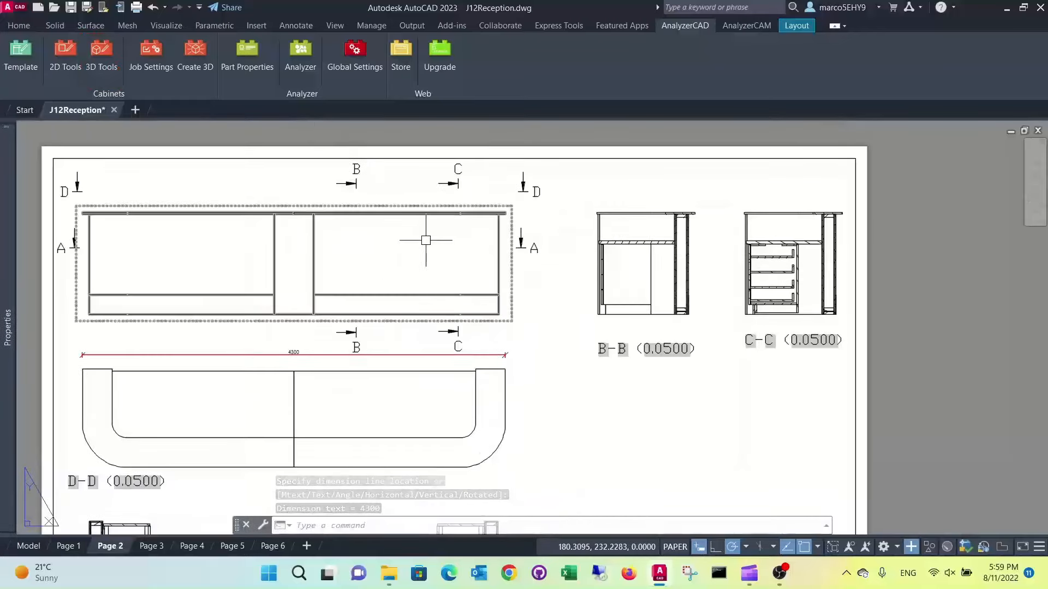
key(Return)
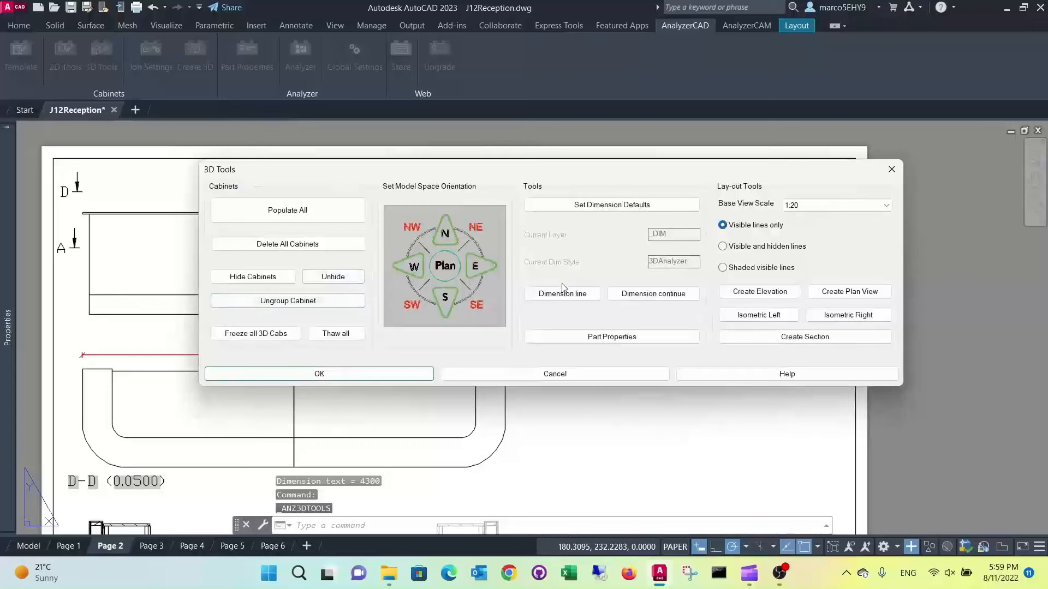
click(560, 299)
scroll(502, 215, up, 3)
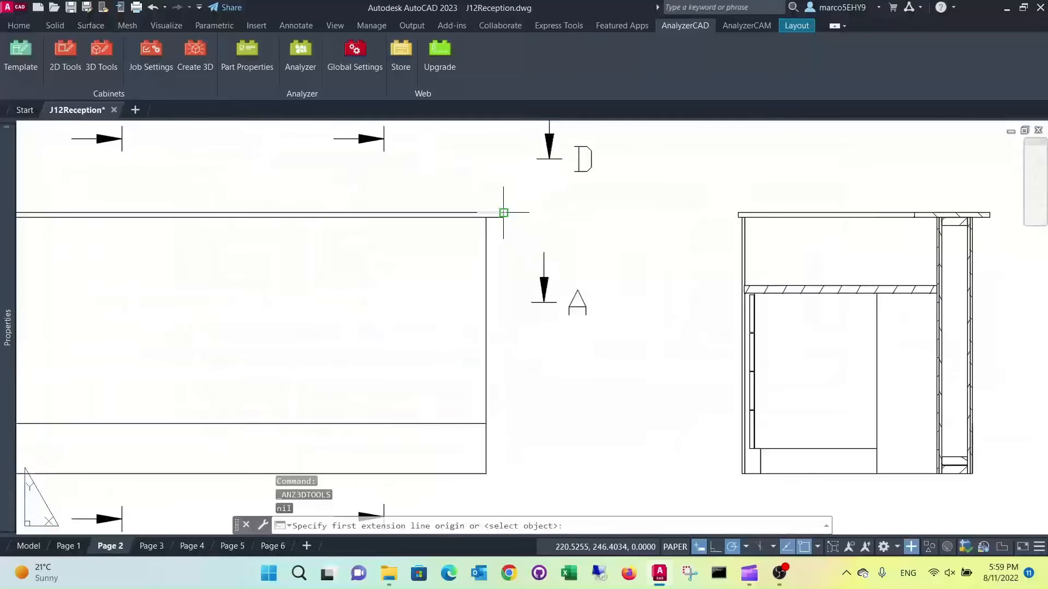
click(505, 216)
click(486, 474)
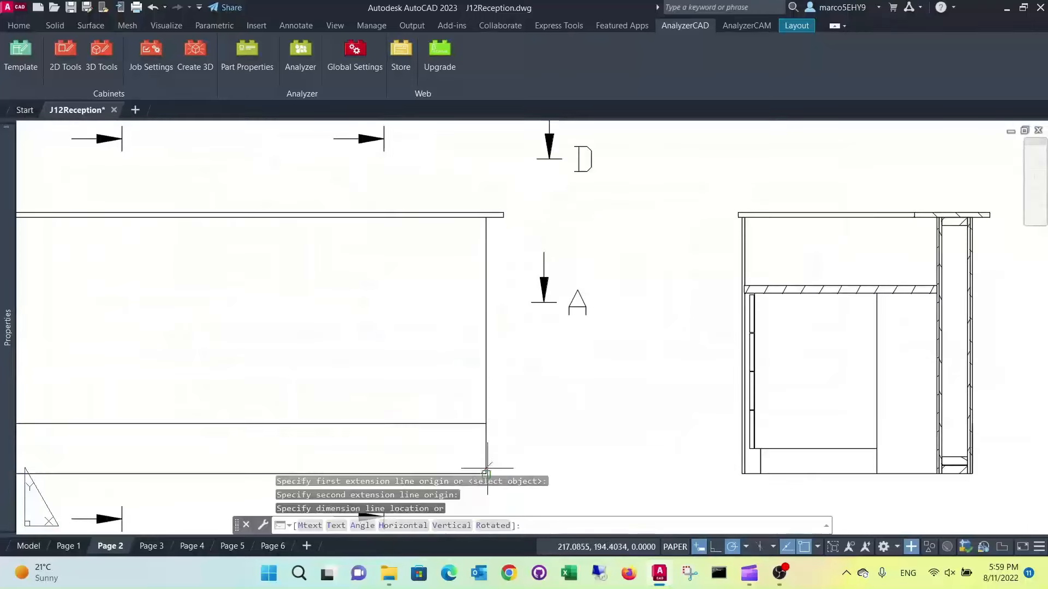
click(597, 424)
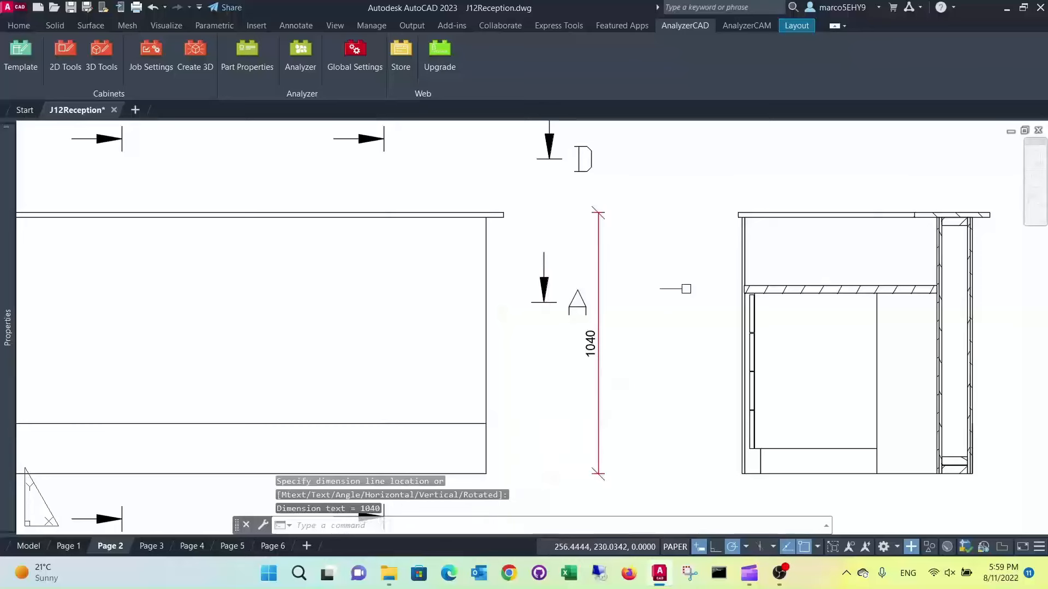
scroll(685, 290, down, 4)
key(Escape)
key(Escape)
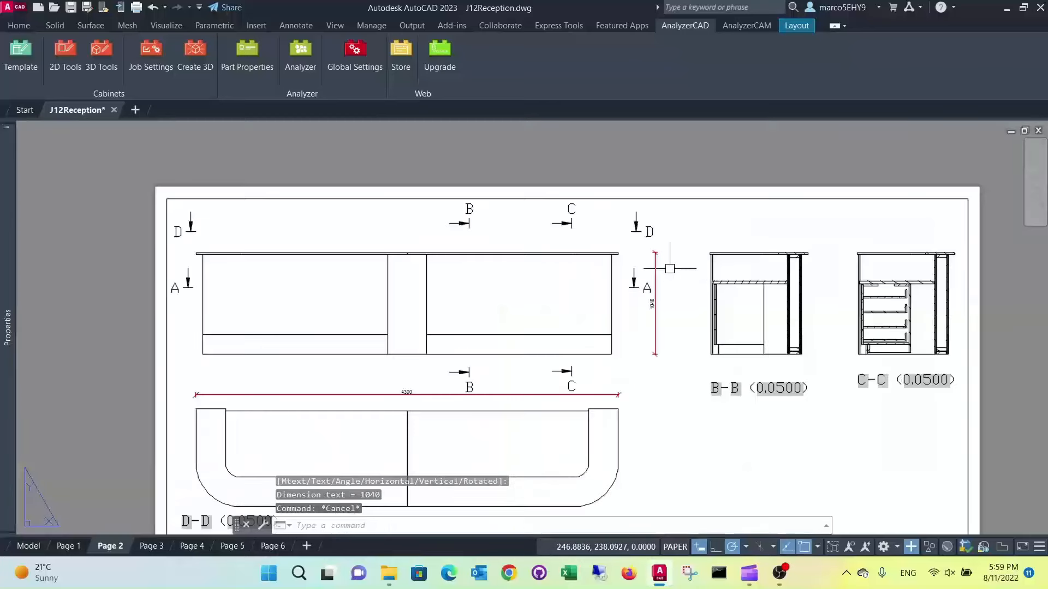
Dimension the width of the D-D view's right arm at its open end, placing the dimension line just below the end edge inside the arm
scroll(598, 277, down, 2)
middle_drag(588, 308, 578, 252)
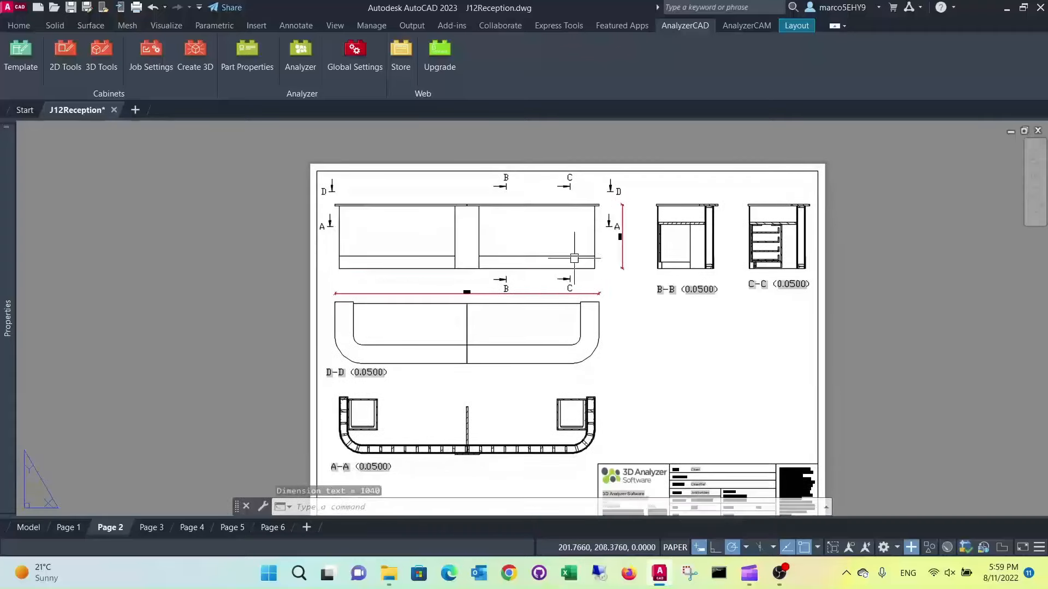
middle_drag(556, 314, 549, 267)
scroll(588, 260, up, 2)
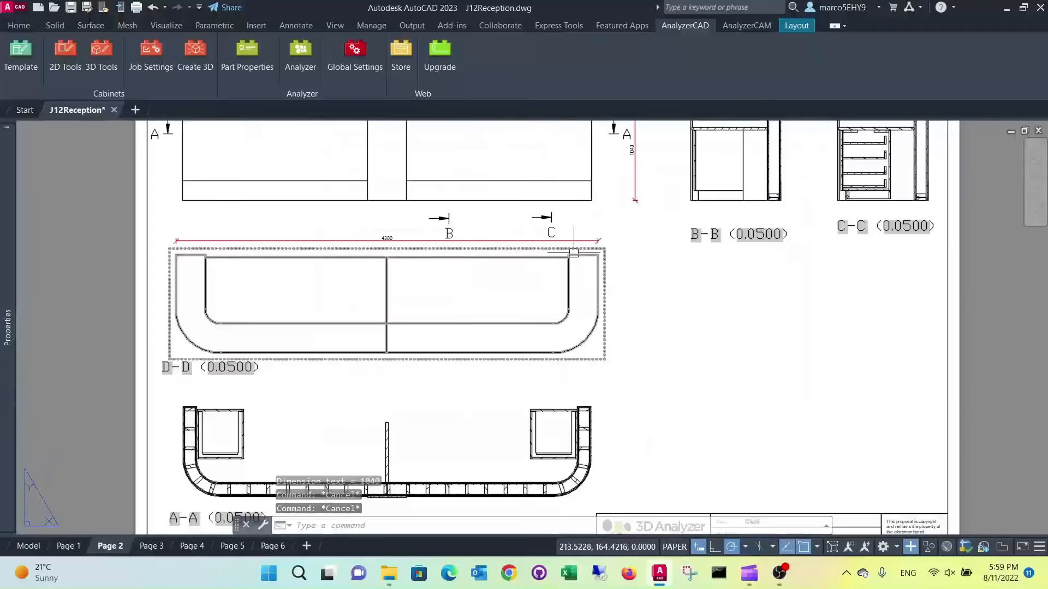
click(101, 55)
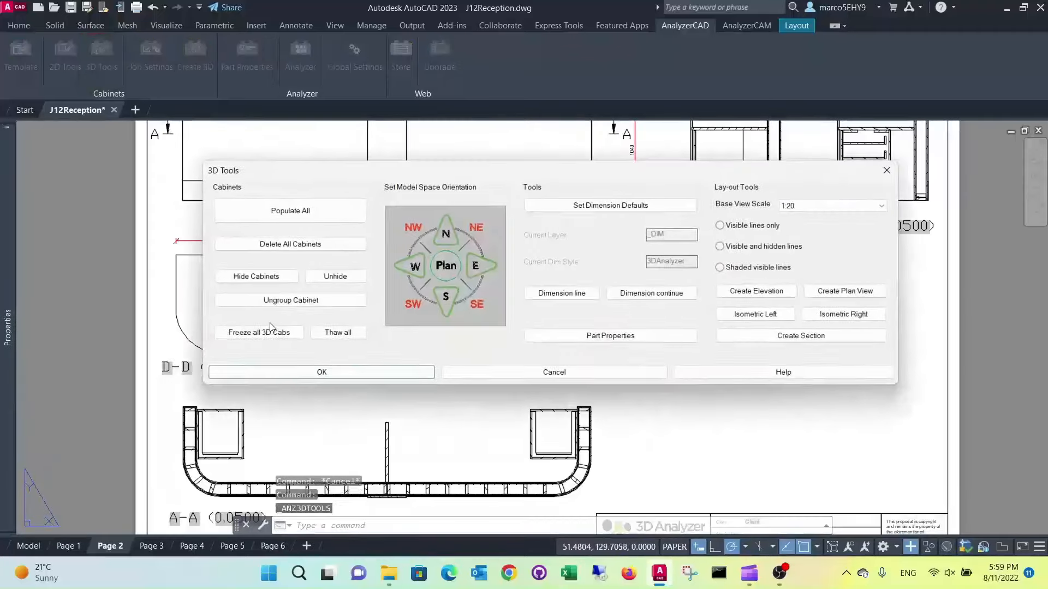
click(569, 295)
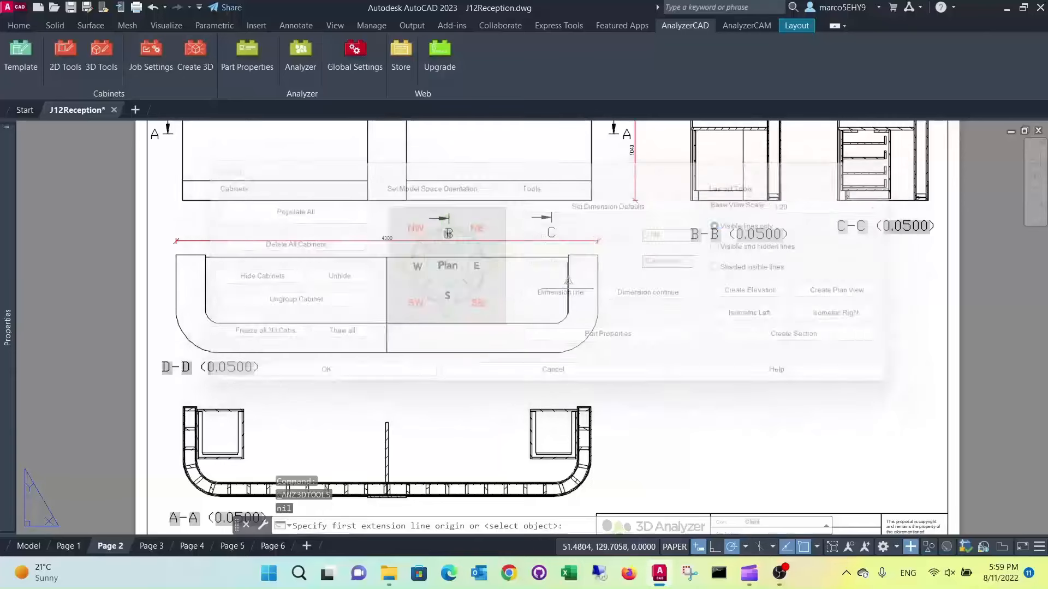
scroll(567, 251, up, 4)
click(571, 259)
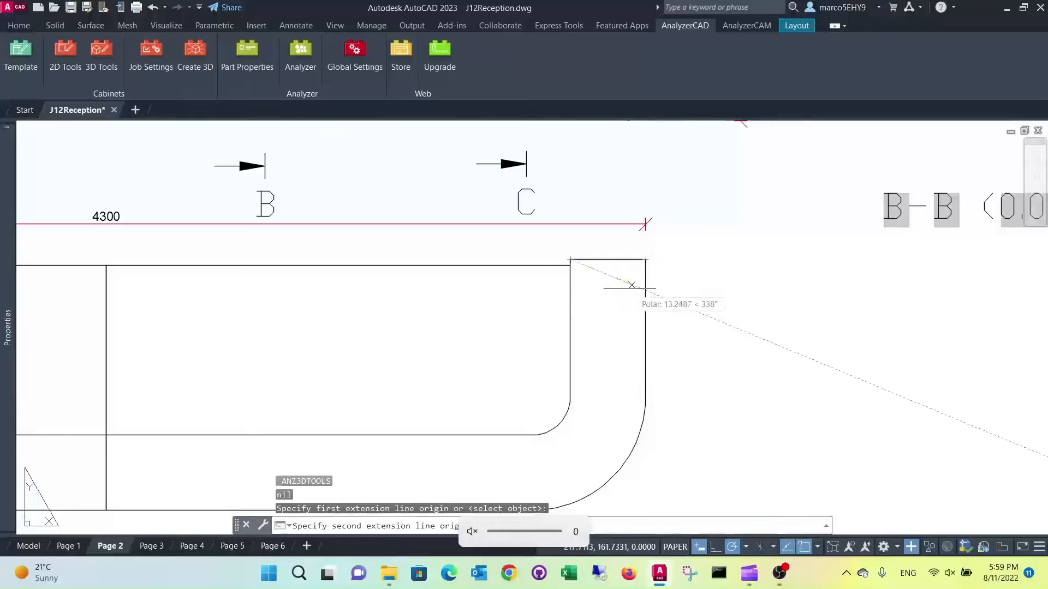
click(646, 259)
click(627, 298)
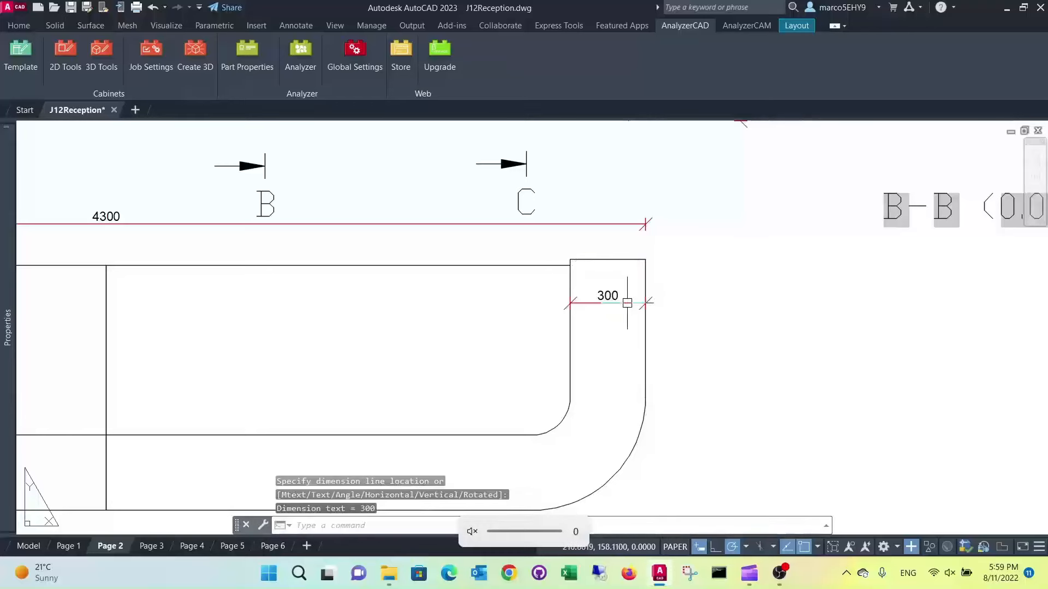
Dimension the D-D view's overall depth from the right arm's outer end corner to the front edge, placing the dimension line right of the view
scroll(657, 275, down, 2)
middle_drag(662, 278, 586, 273)
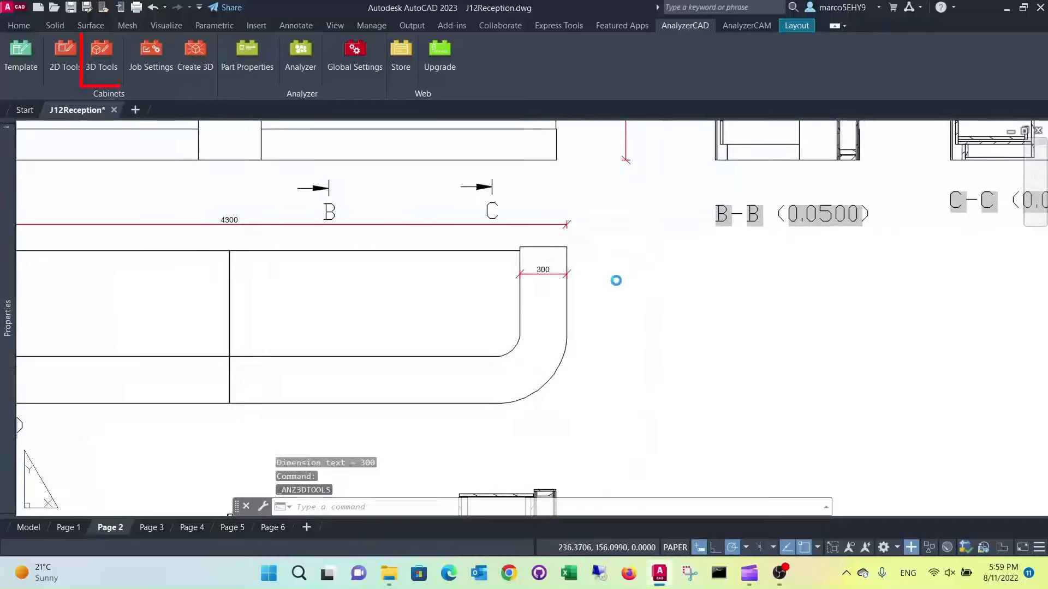
click(101, 54)
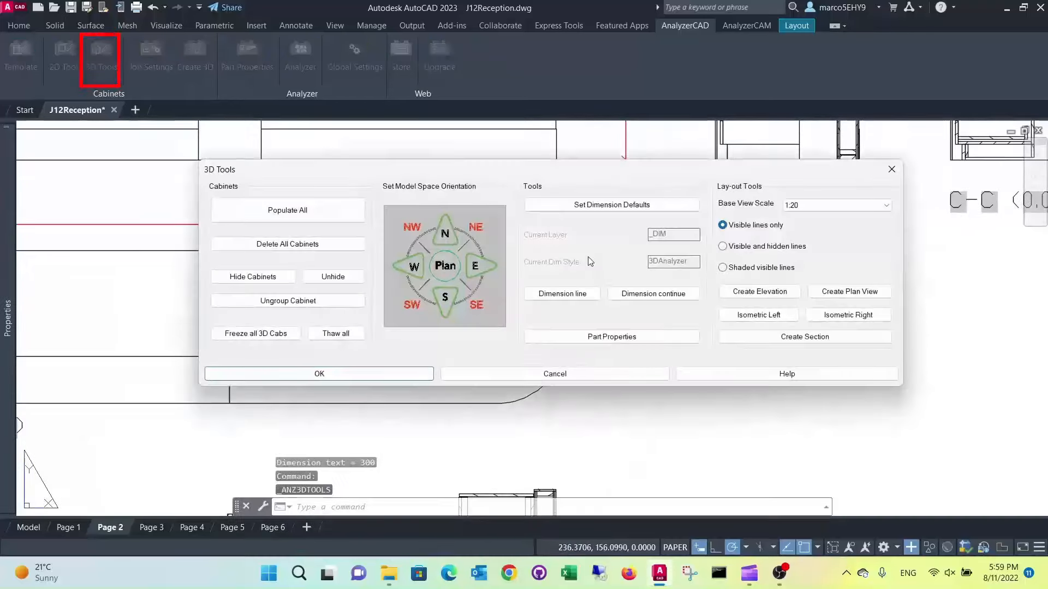
click(580, 297)
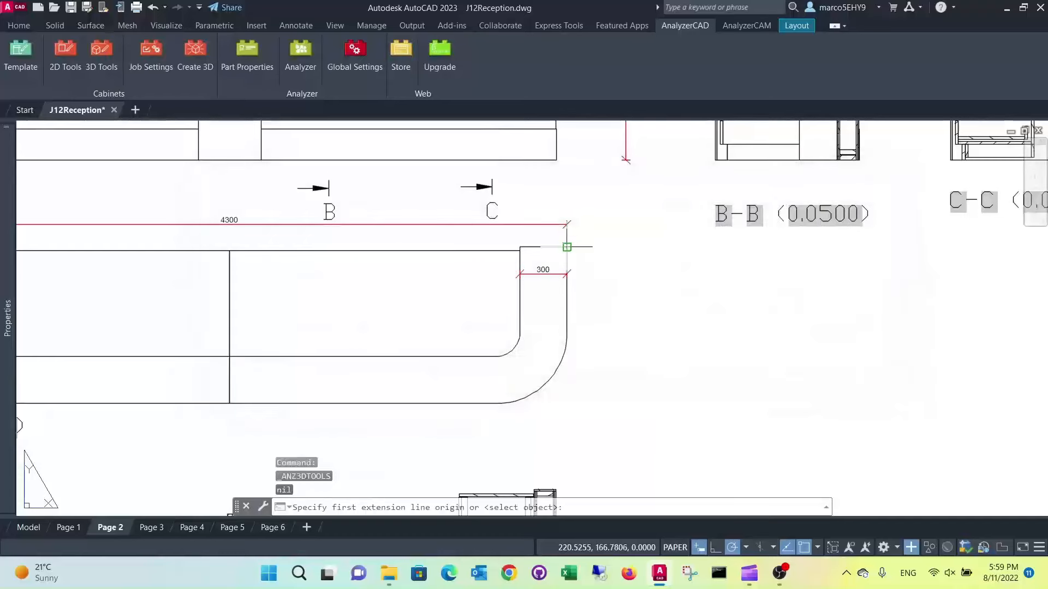
click(567, 246)
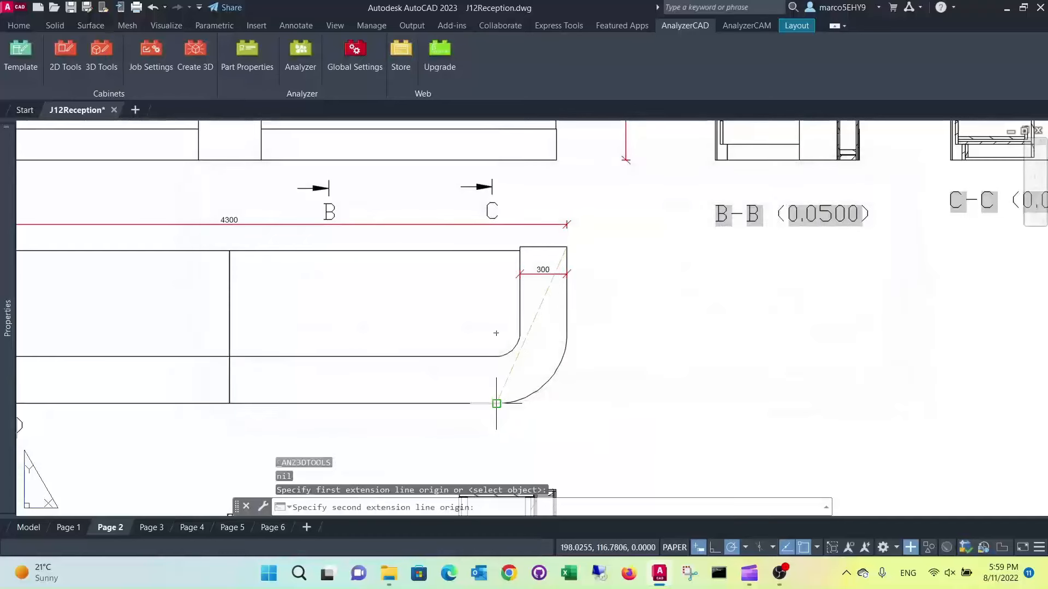
click(496, 404)
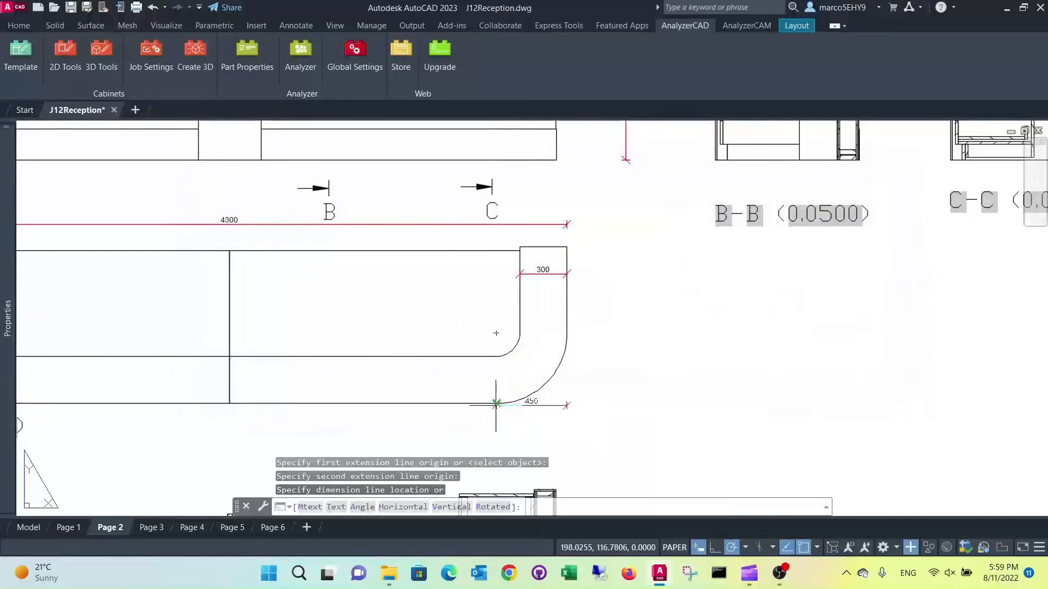
click(600, 361)
scroll(650, 327, down, 3)
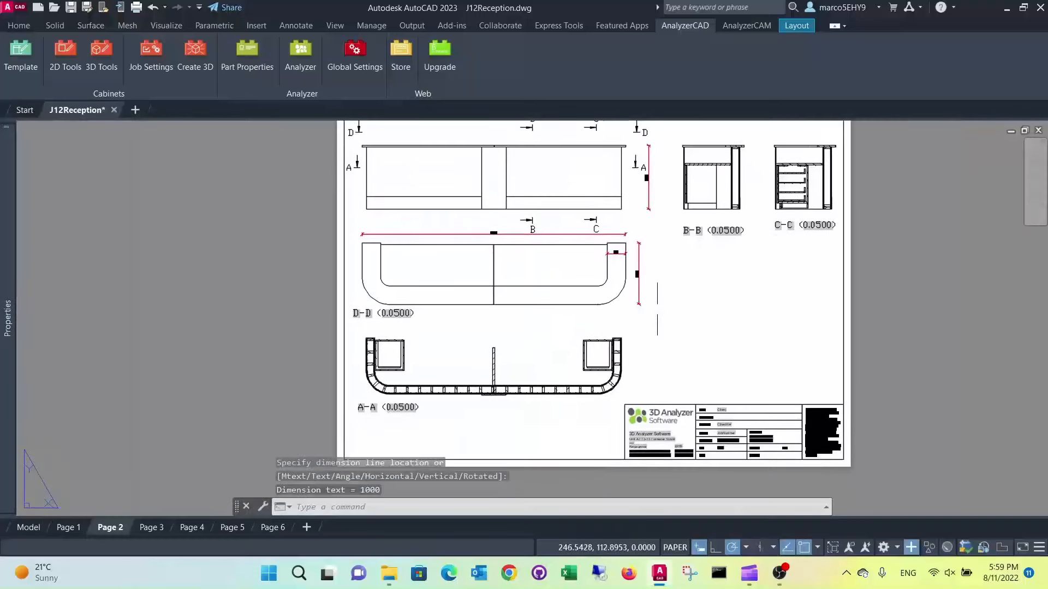
Move the A-A section view slightly straight down to leave more room between it and the D-D view
scroll(661, 303, up, 1)
scroll(663, 306, down, 2)
scroll(667, 324, up, 1)
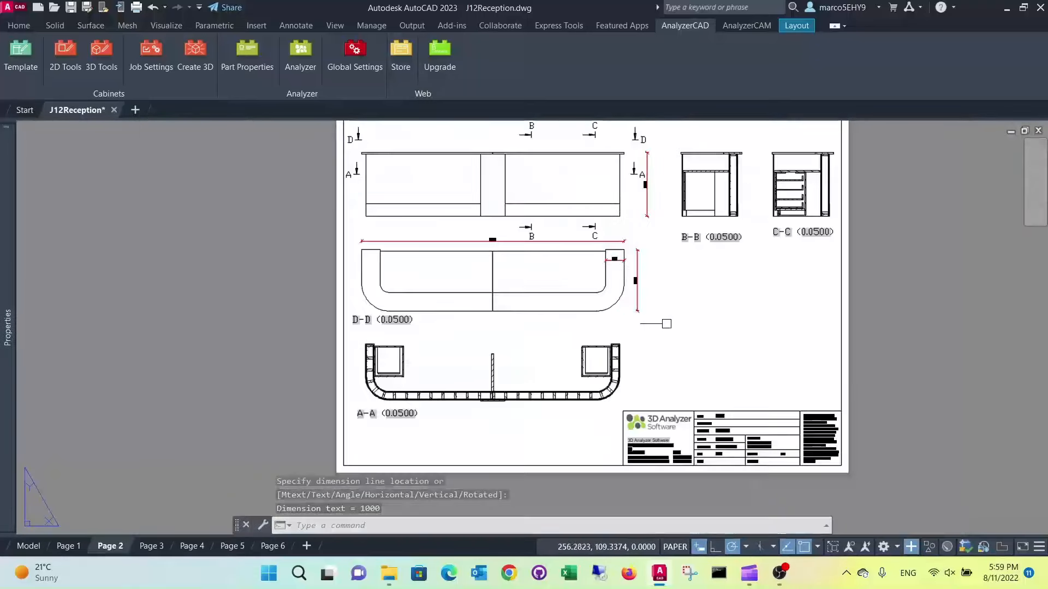
middle_drag(664, 344, 675, 294)
scroll(614, 297, up, 3)
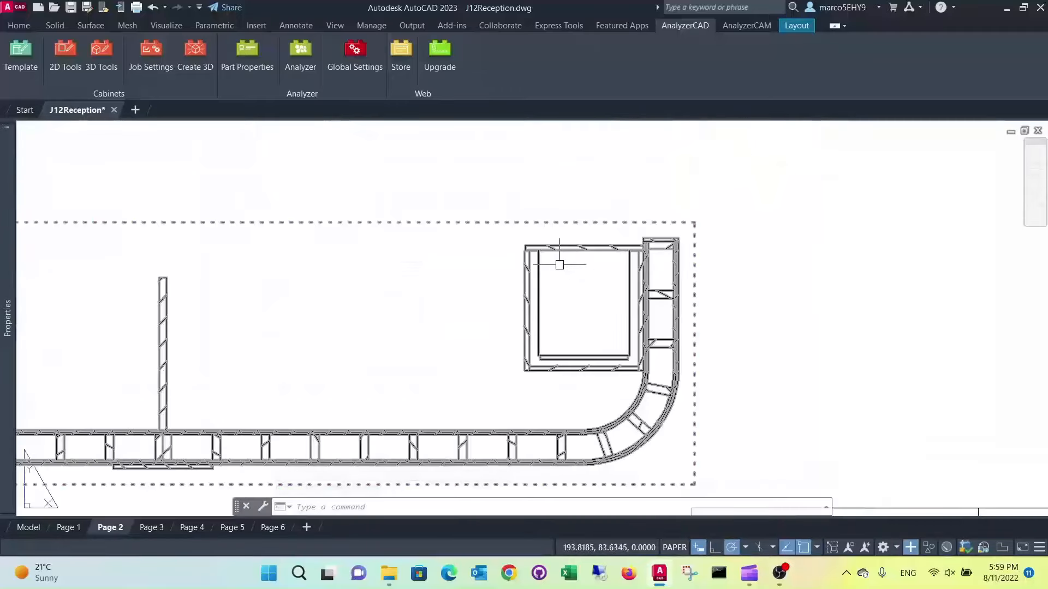
scroll(574, 273, down, 4)
scroll(491, 295, up, 2)
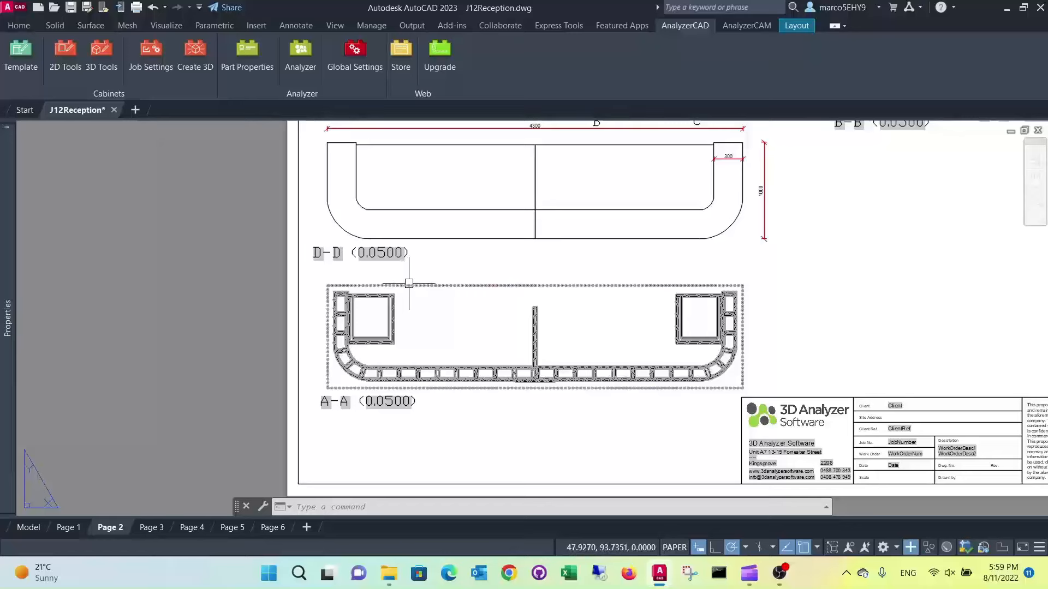
key(Escape)
click(445, 285)
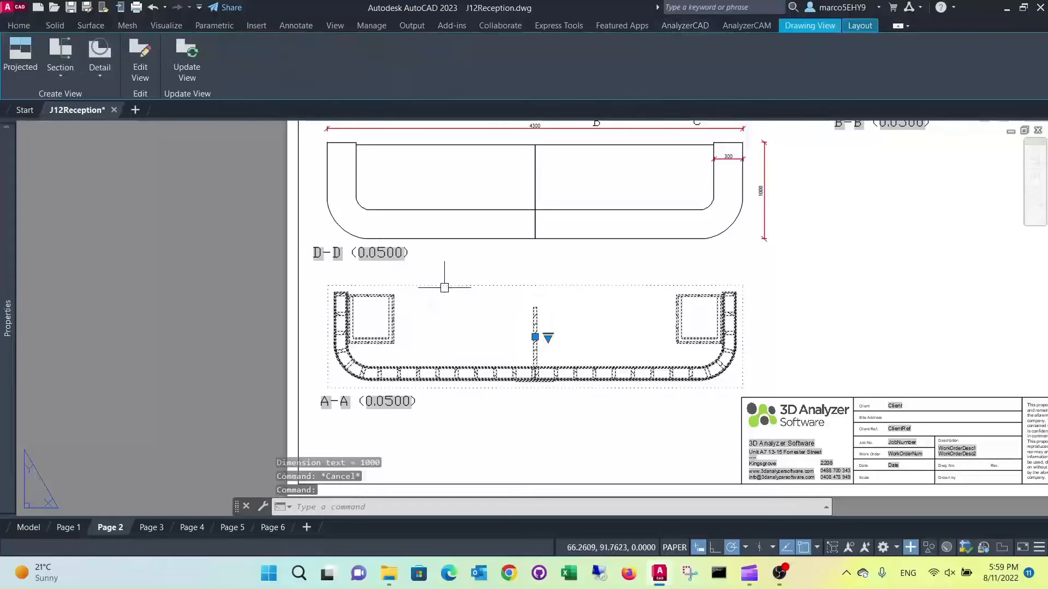
click(535, 336)
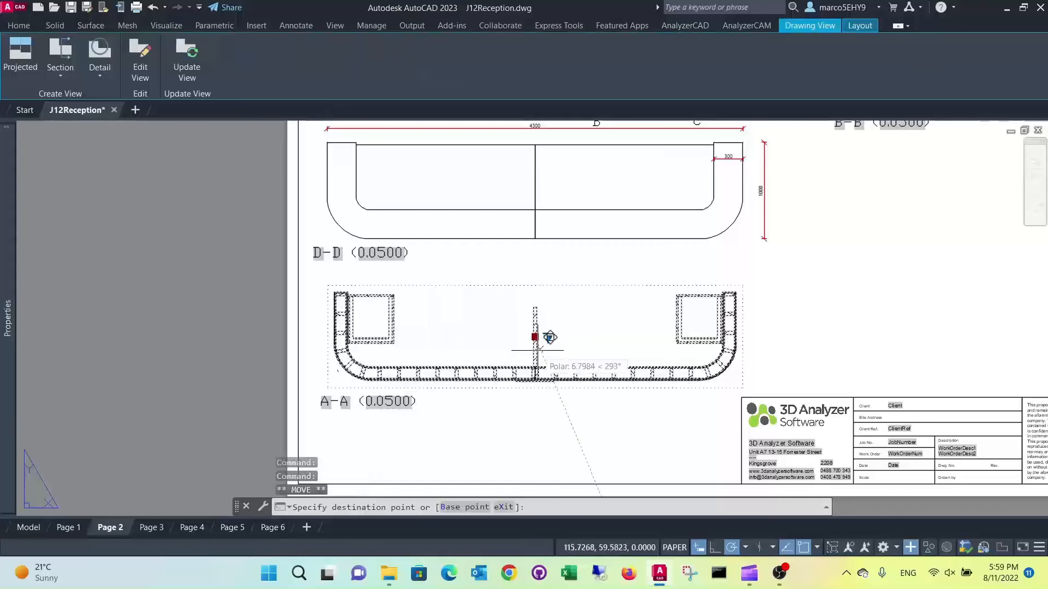
click(535, 349)
key(Escape)
key(Escape)
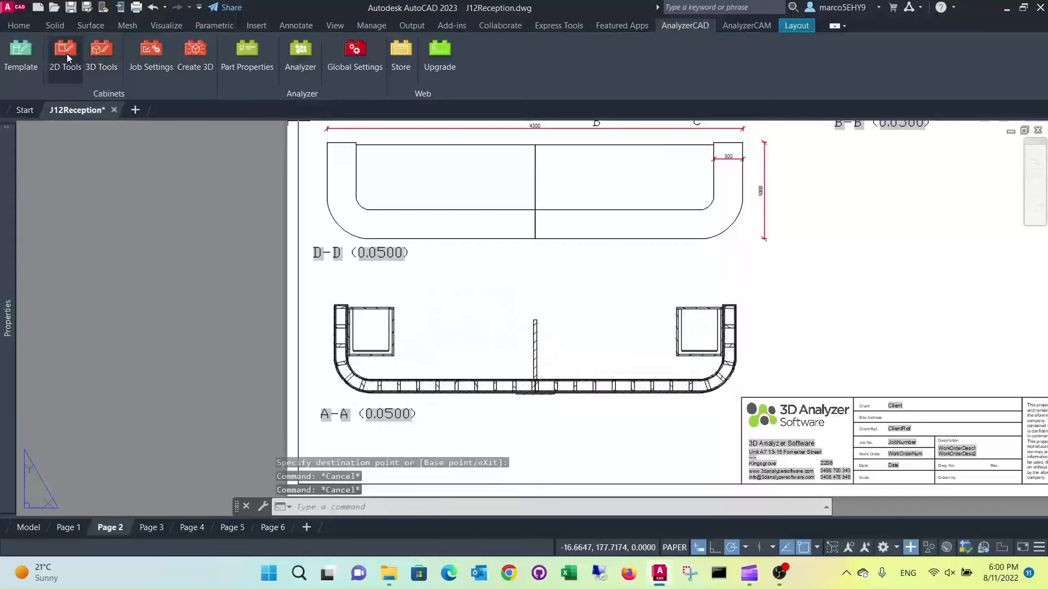
Dimension the thickness of the left end wall in the A-A section, placing the dimension line just above the wall
click(102, 55)
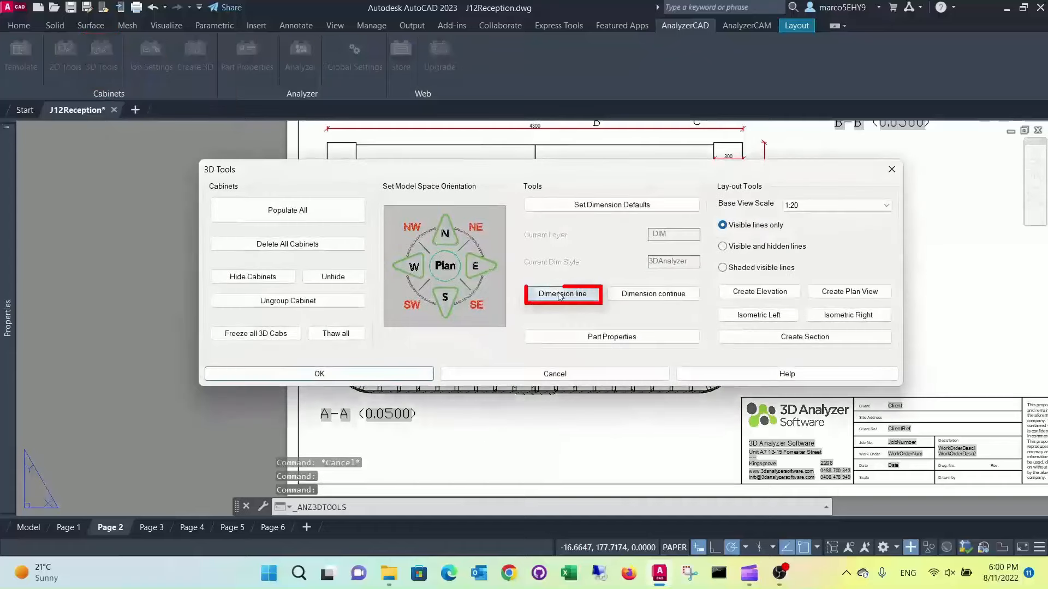
click(559, 295)
scroll(117, 304, up, 6)
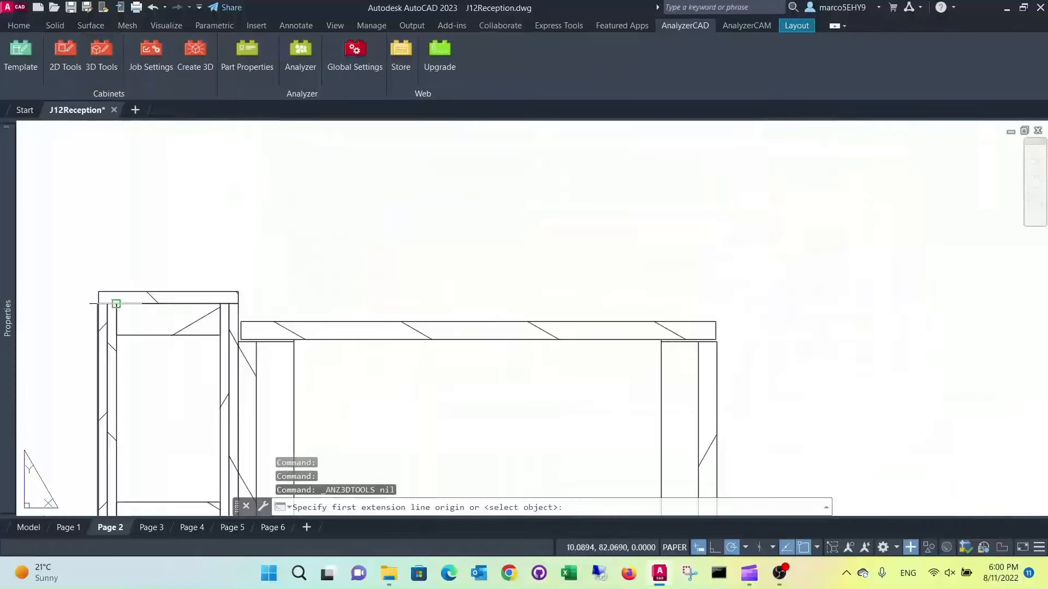
click(98, 291)
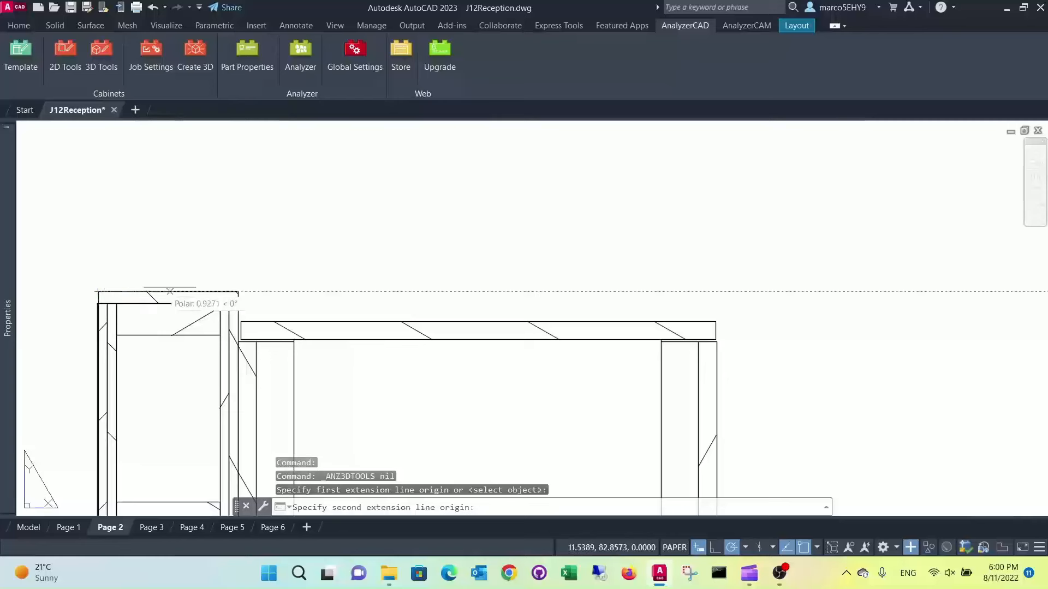
click(238, 291)
scroll(259, 232, down, 4)
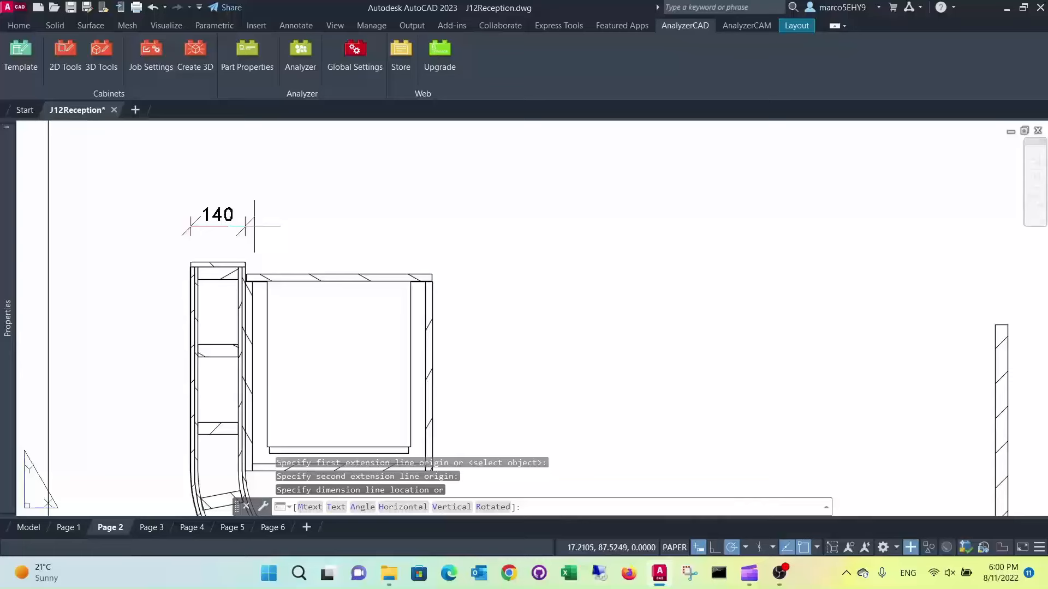
click(254, 225)
Continue the A-A dimension chain from the left end wall across the left cabinet to its inner side face
scroll(313, 194, down, 2)
middle_drag(307, 204, 293, 262)
click(89, 58)
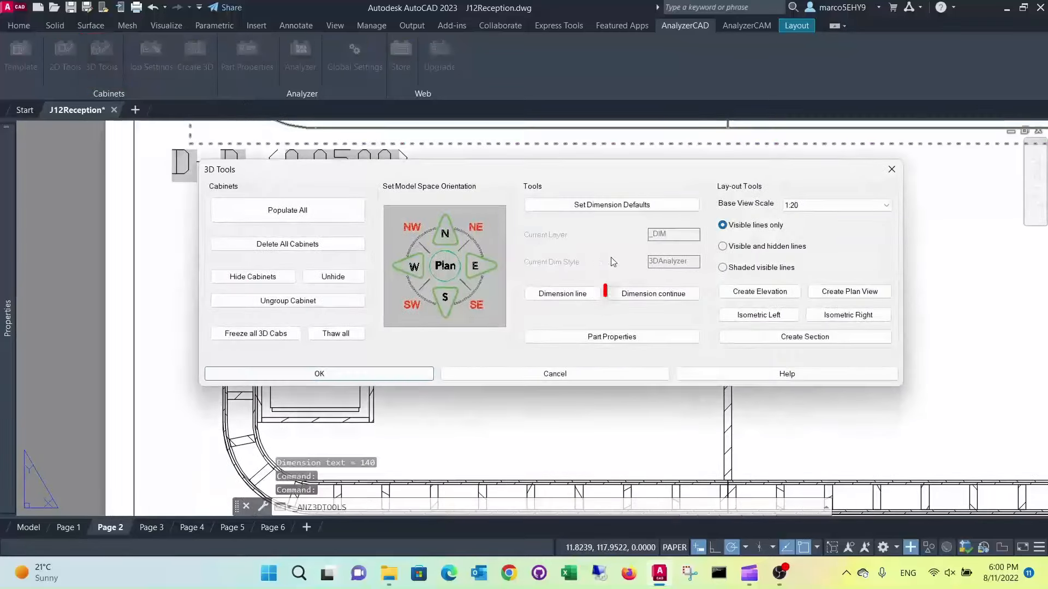
key(Escape)
scroll(391, 283, up, 2)
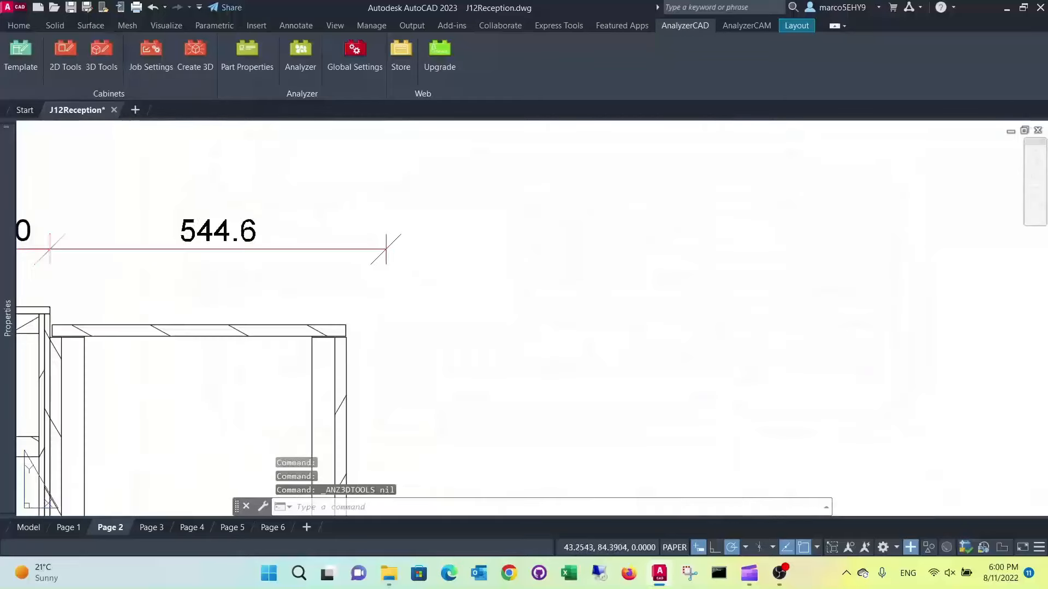
click(348, 338)
scroll(347, 338, down, 6)
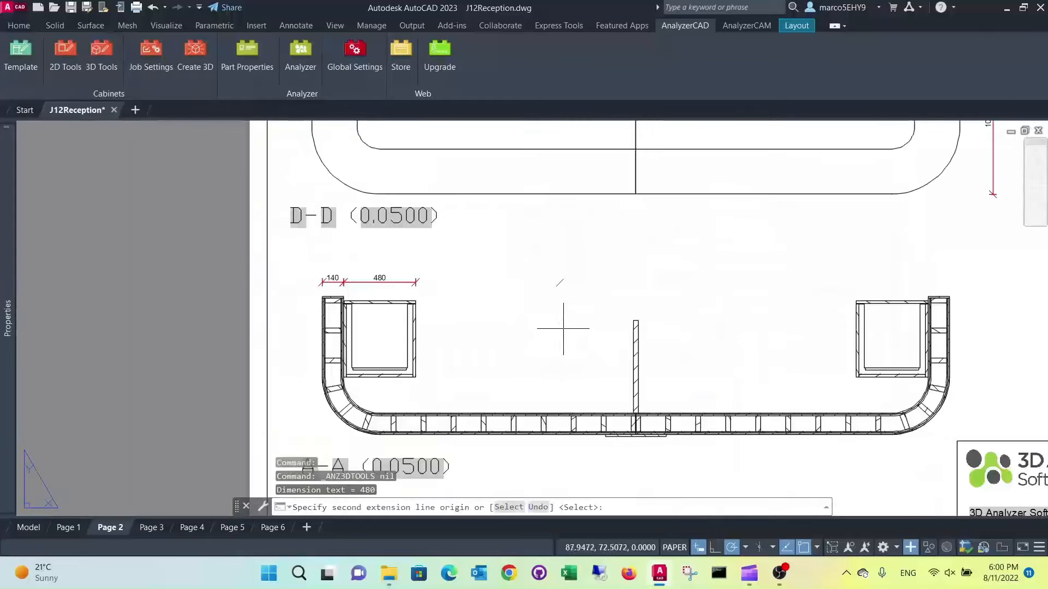
Continue the A-A dimension chain to the central panel's left face and across the panel's thickness
scroll(561, 327, up, 2)
scroll(542, 241, down, 2)
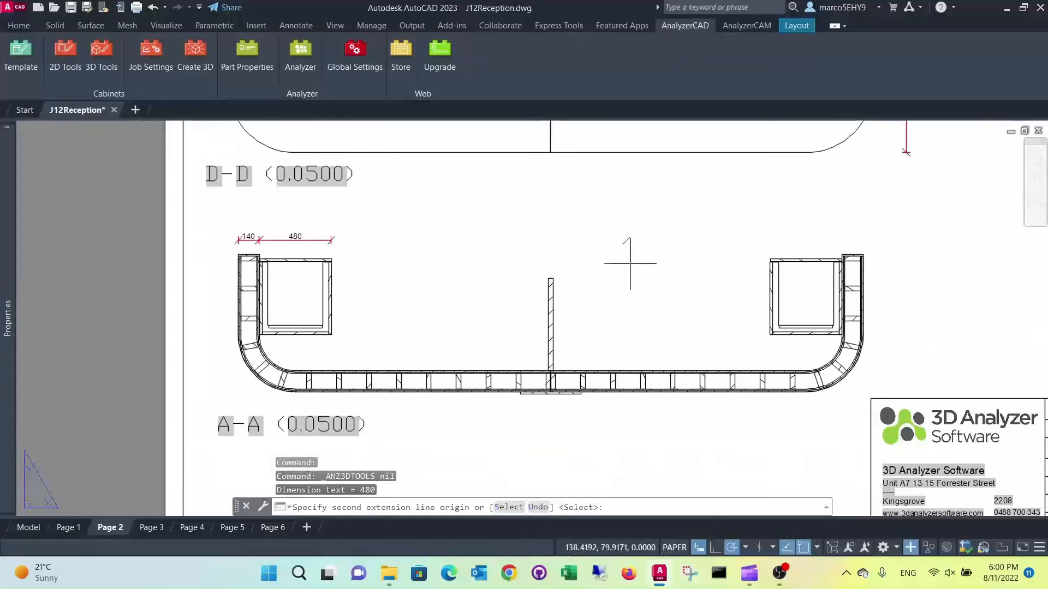
scroll(548, 270, up, 6)
click(531, 305)
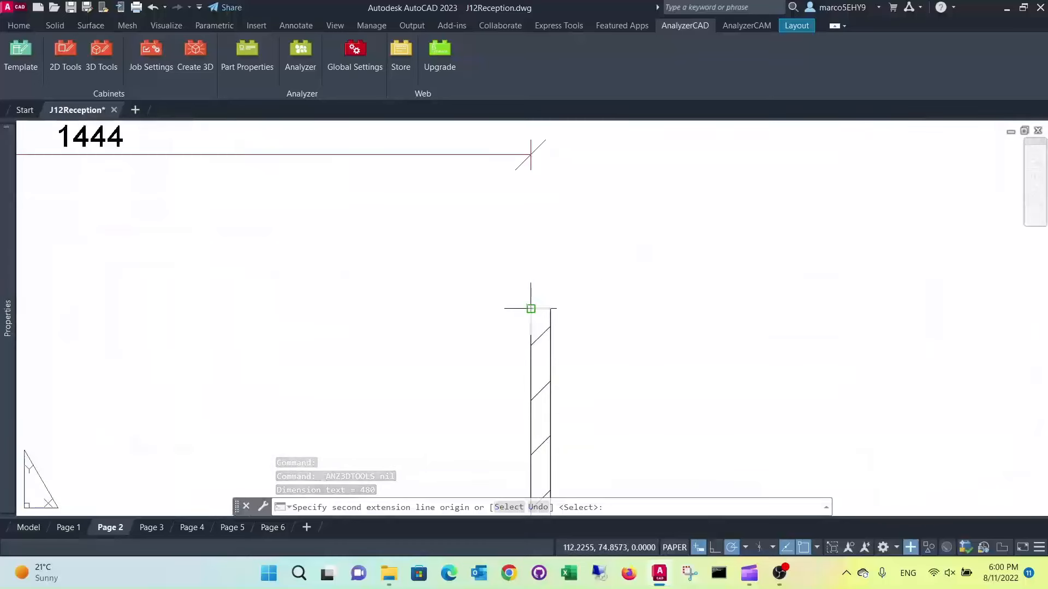
click(550, 309)
scroll(627, 297, down, 4)
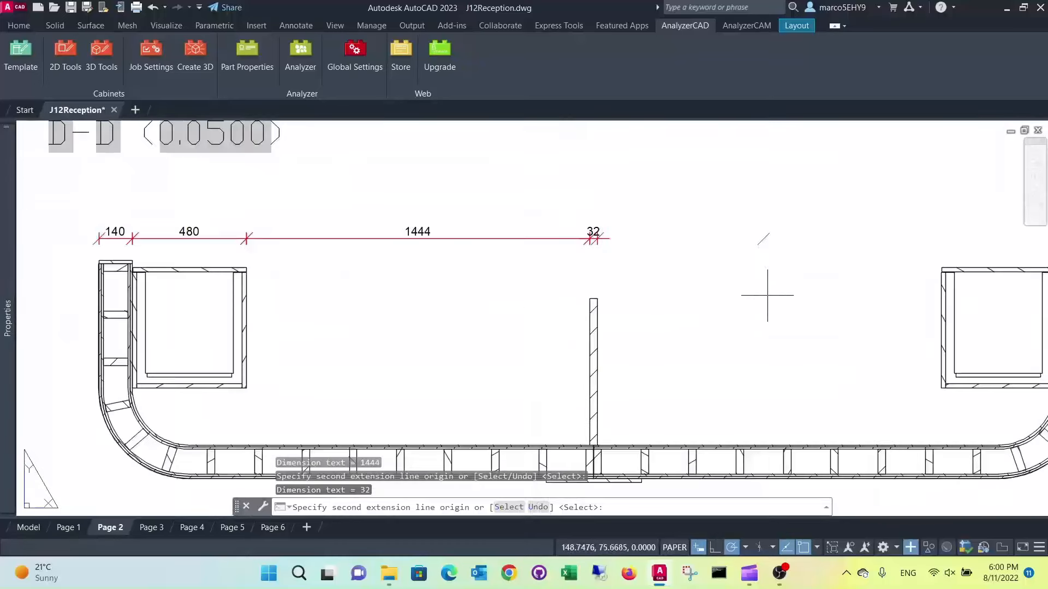
Continue the A-A dimension chain from the central panel to the right cabinet, across the cabinet and the right end wall, and finish the chain
middle_drag(899, 281, 636, 297)
scroll(682, 283, up, 5)
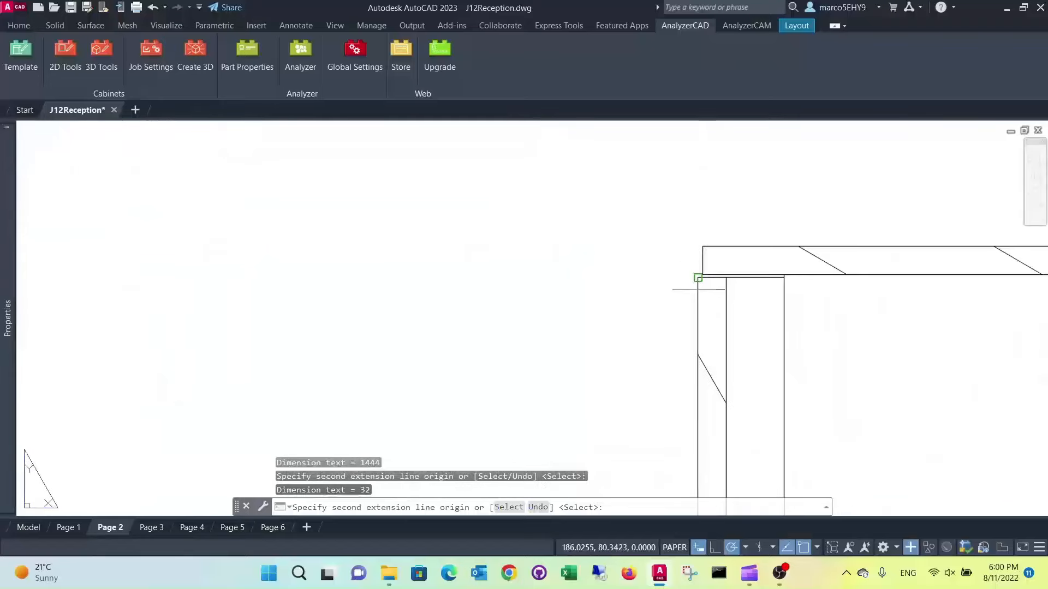
click(698, 278)
scroll(699, 284, down, 5)
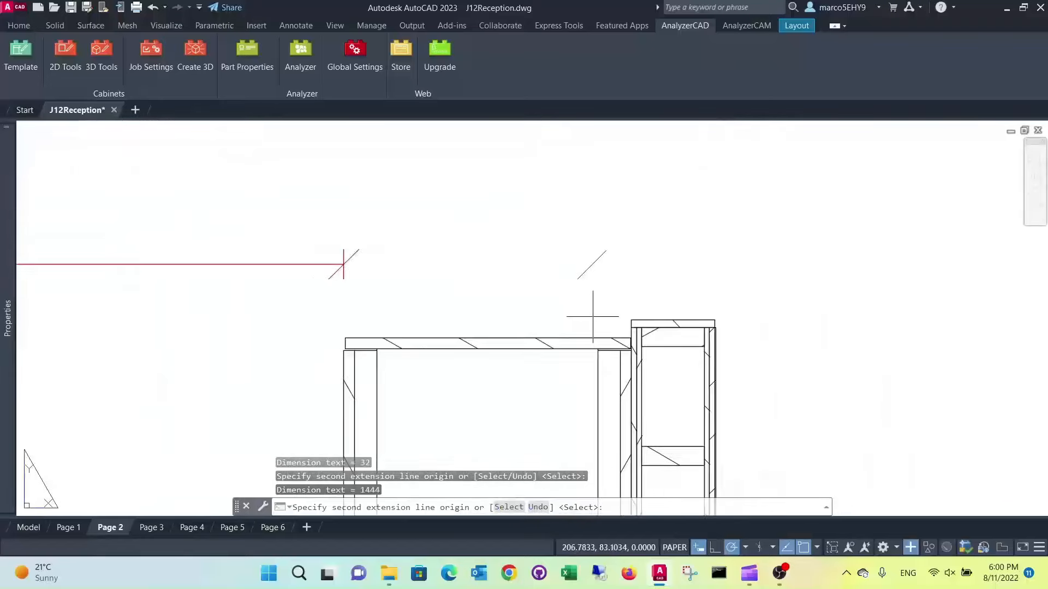
scroll(593, 316, up, 3)
click(651, 324)
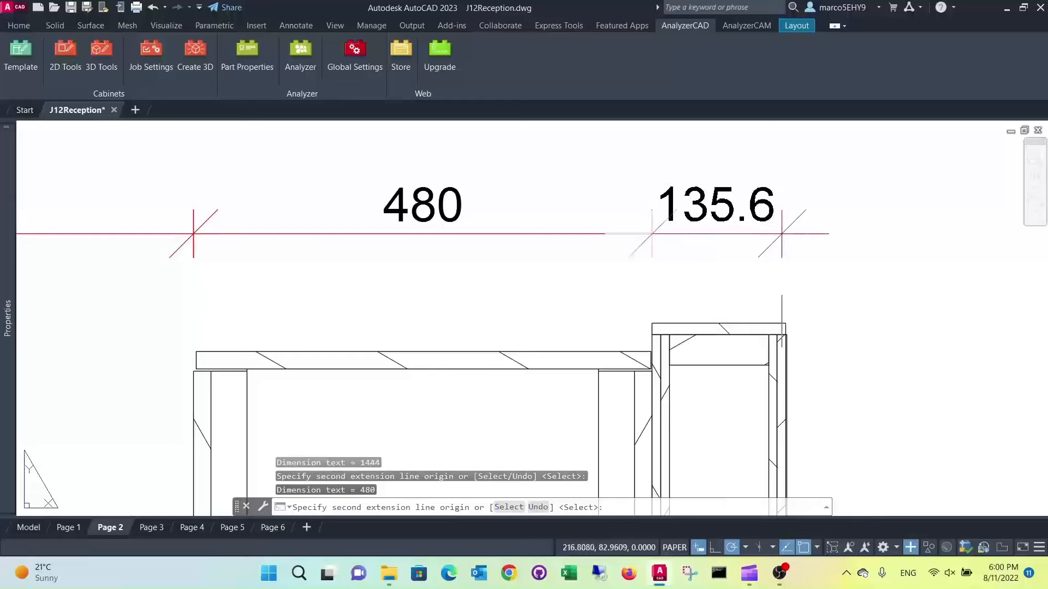
click(786, 328)
key(Return)
scroll(715, 290, down, 10)
key(Escape)
key(Escape)
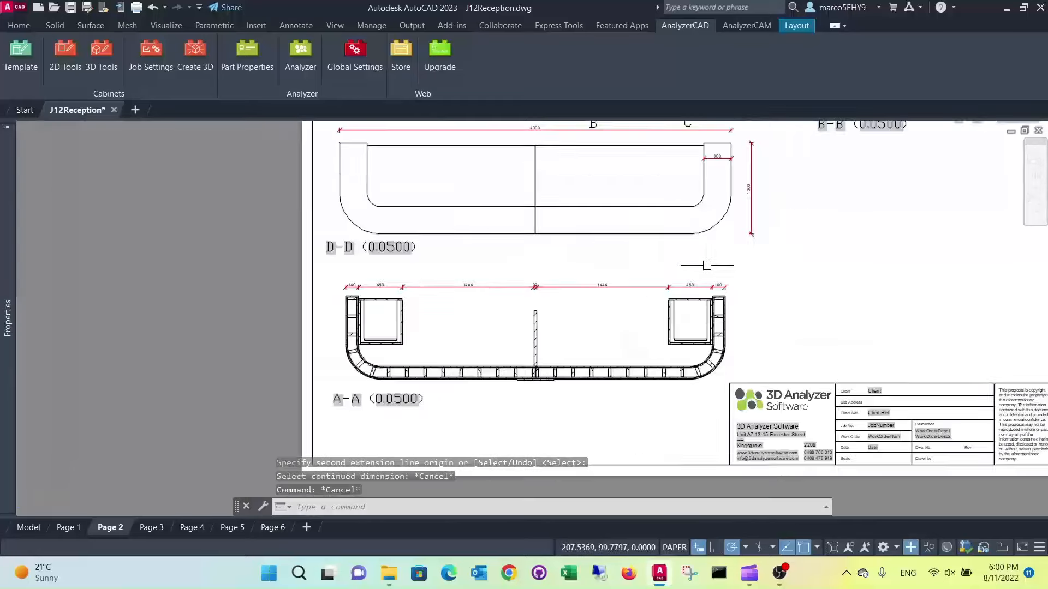
Dimension the countertop's overhang past the right end of the front elevation, placing the dimension line just below the countertop
scroll(706, 265, down, 4)
middle_drag(707, 265, 606, 340)
scroll(590, 267, up, 8)
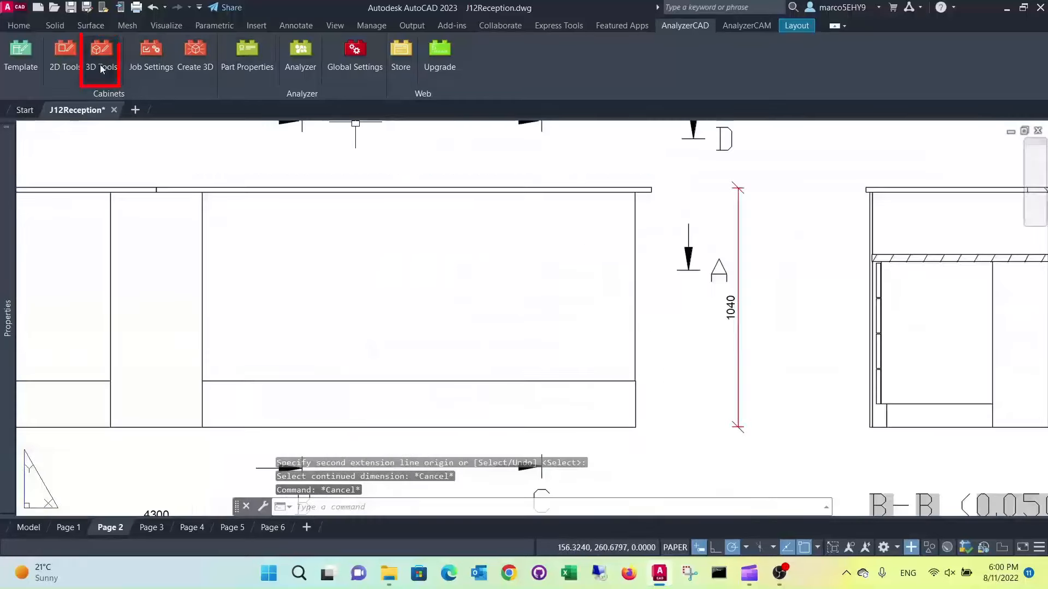
click(101, 69)
click(559, 294)
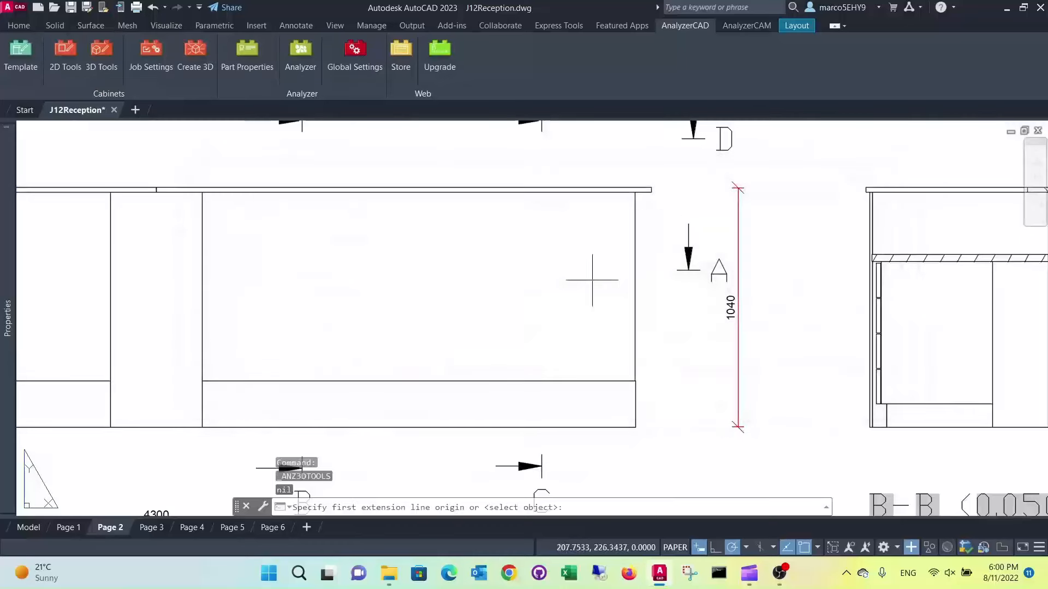
click(635, 192)
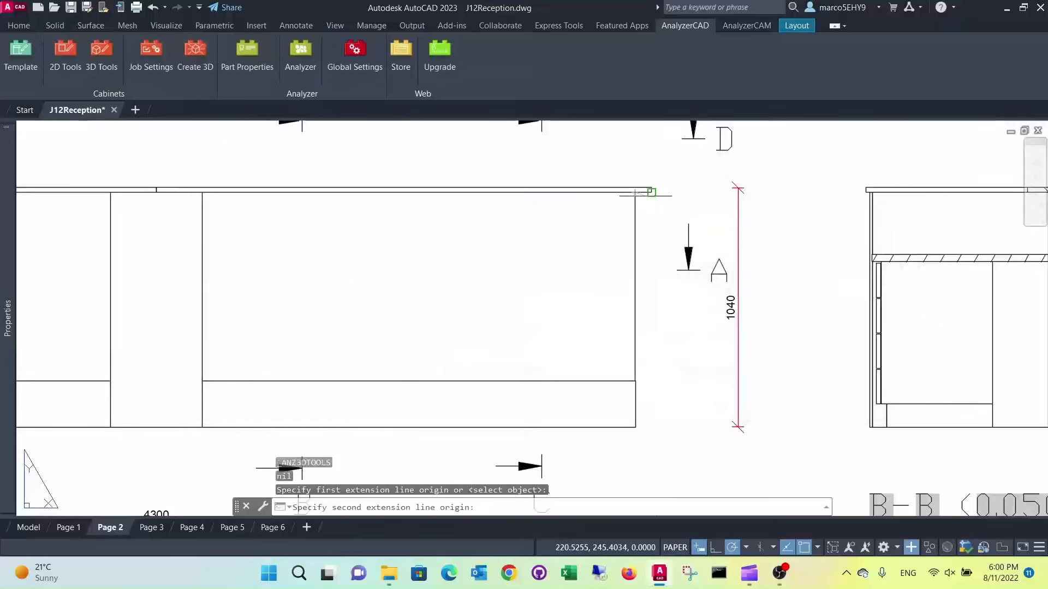
click(651, 193)
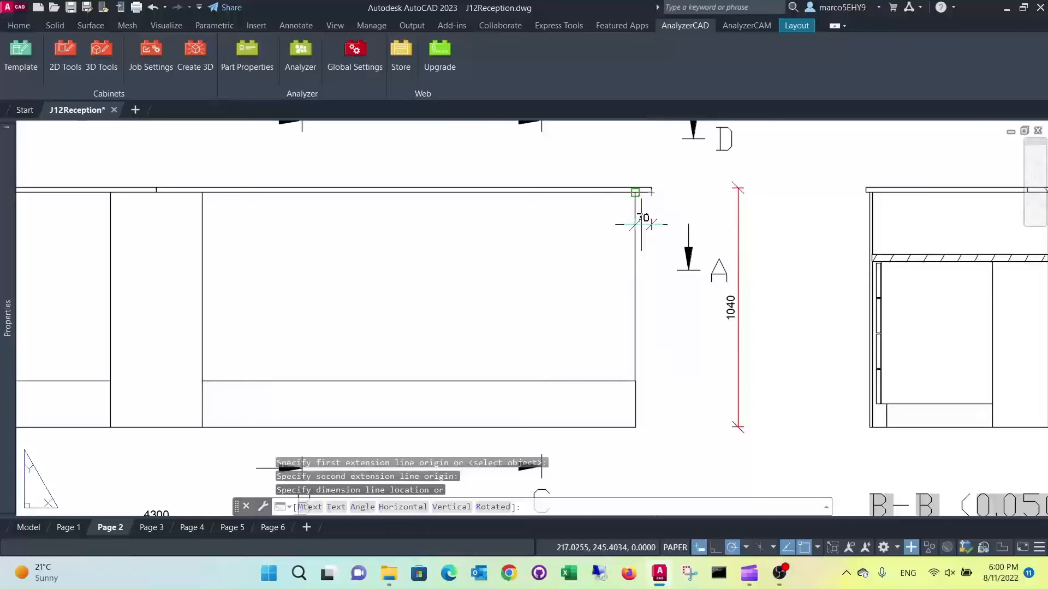
scroll(642, 224, up, 3)
click(661, 260)
scroll(704, 241, down, 5)
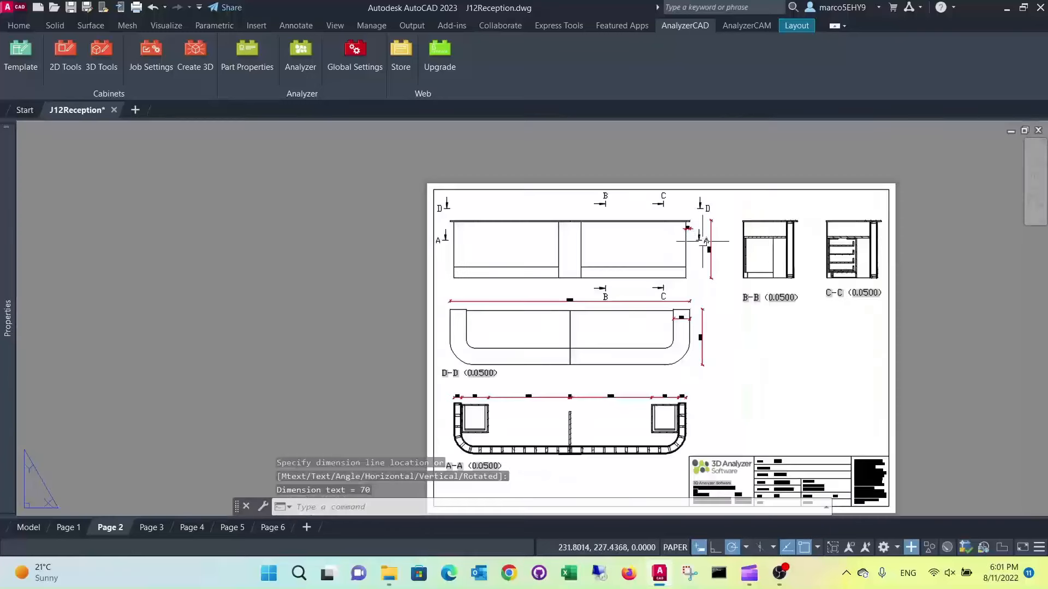
Dimension the height from the floor to the worktop's upper surface in the B-B section, placing the dimension line left of the section
middle_drag(739, 234, 644, 247)
scroll(689, 265, up, 3)
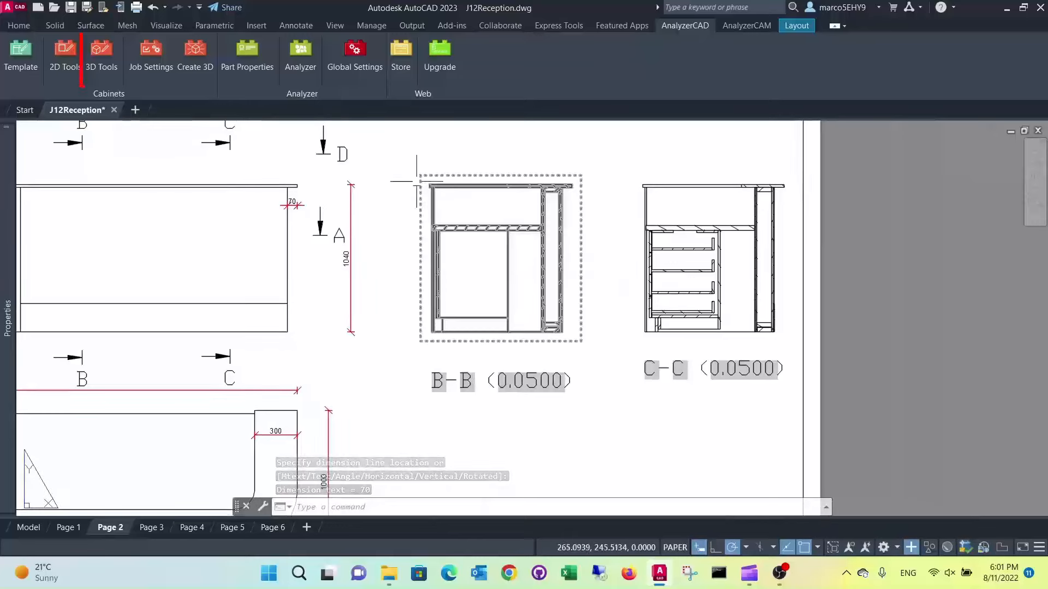
click(102, 59)
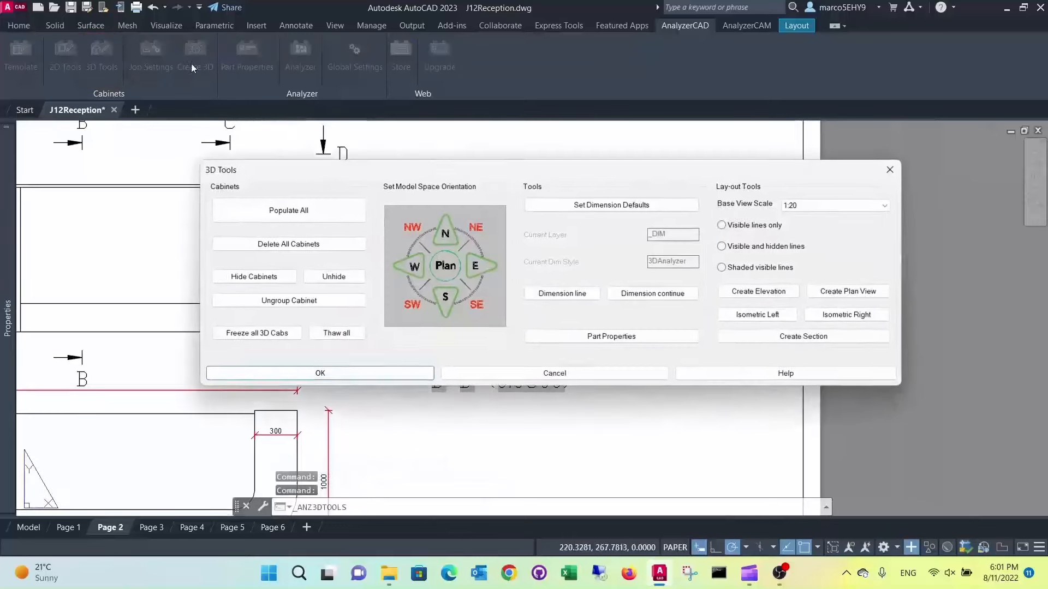
click(562, 294)
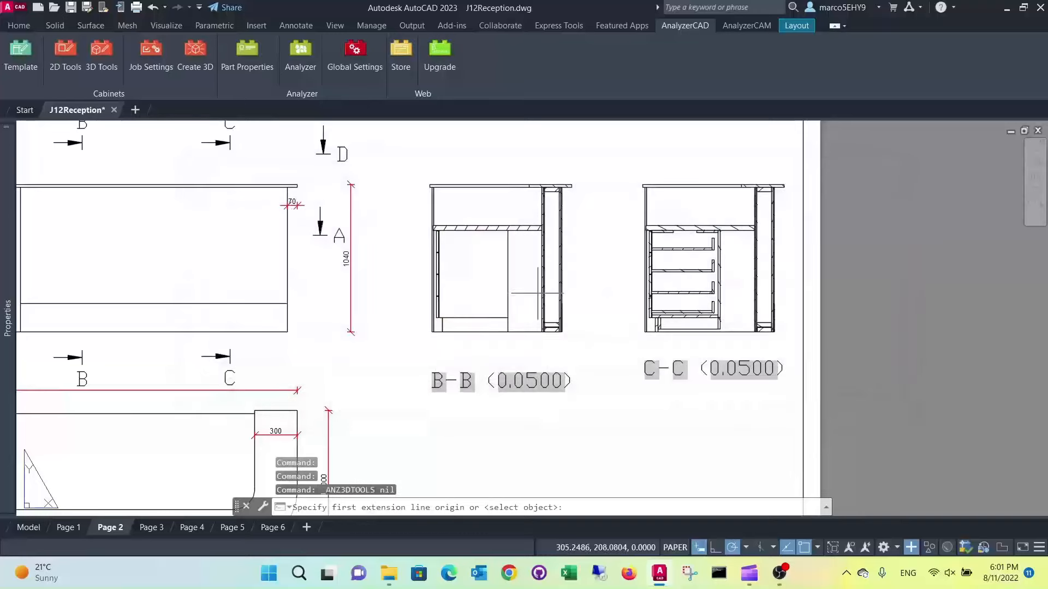
scroll(444, 331, up, 4)
click(444, 332)
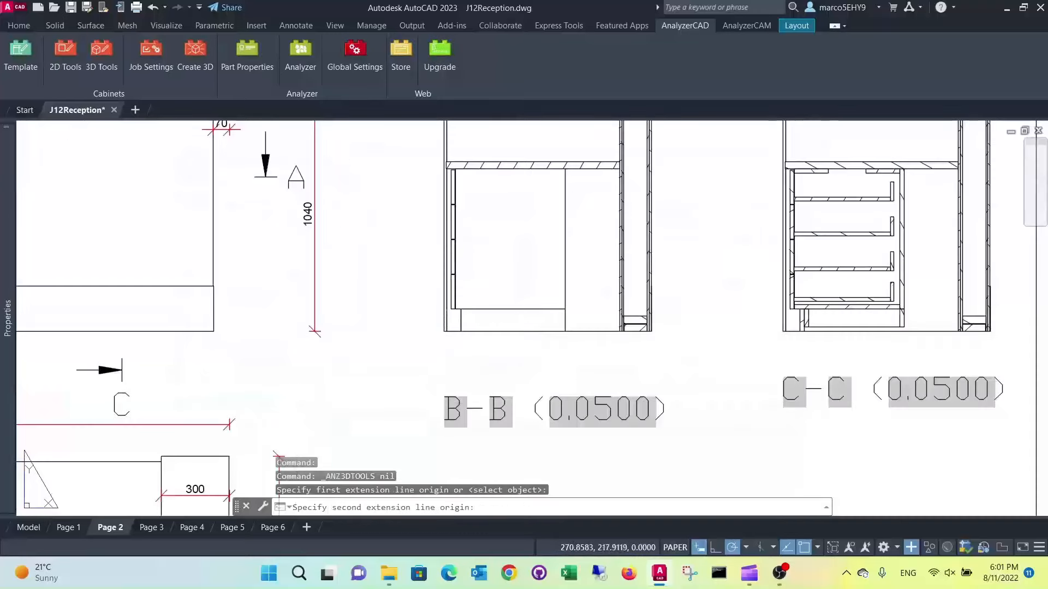
scroll(437, 204, up, 5)
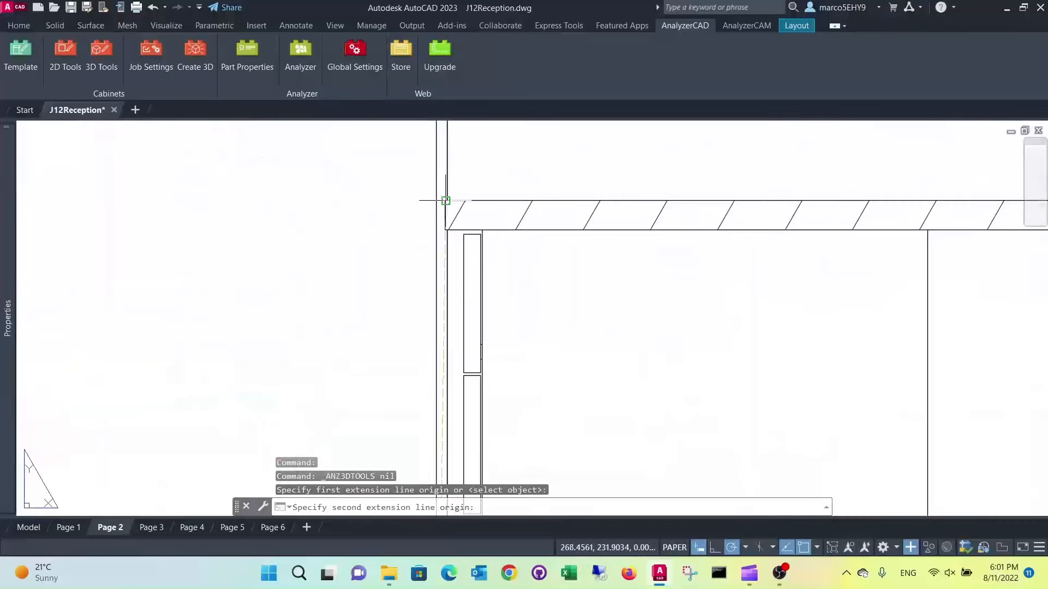
click(437, 204)
scroll(395, 210, down, 4)
click(398, 224)
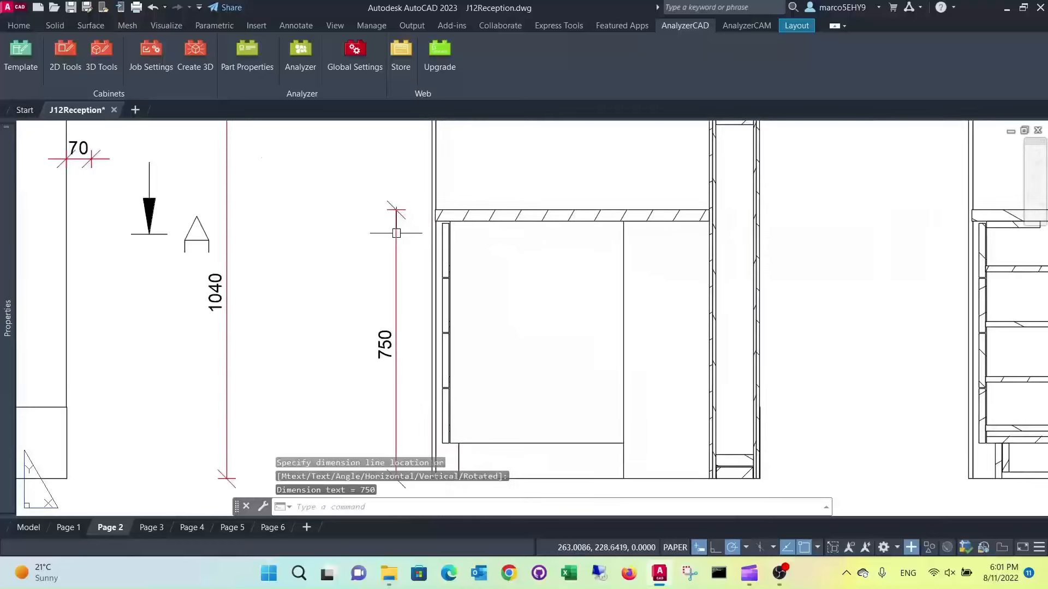
Dimension the worktop's depth up to the inner wall panel in the B-B section, placing the dimension line above the worktop
scroll(398, 227, down, 5)
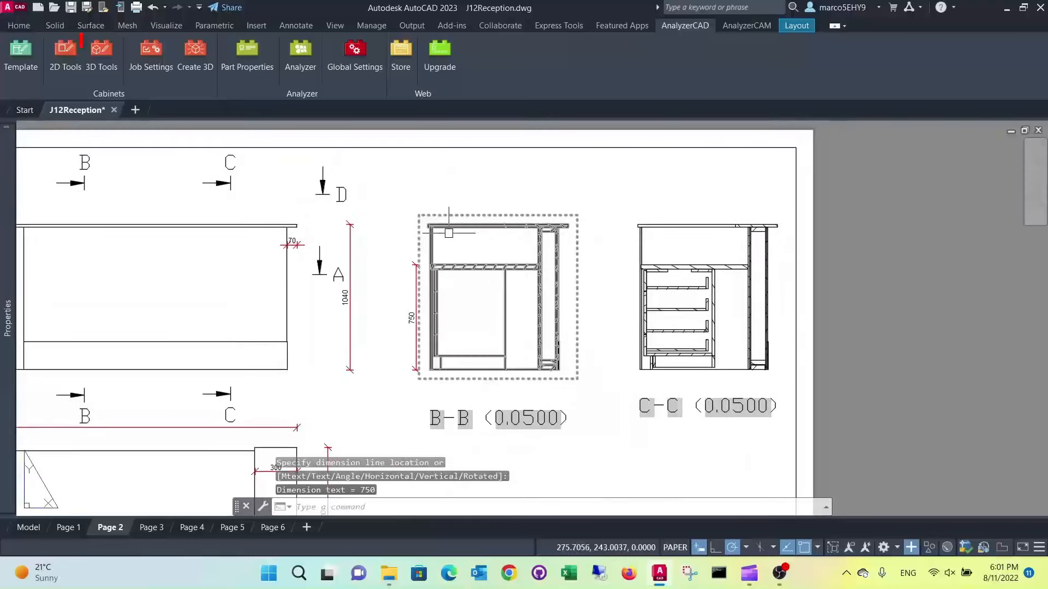
middle_drag(401, 227, 201, 241)
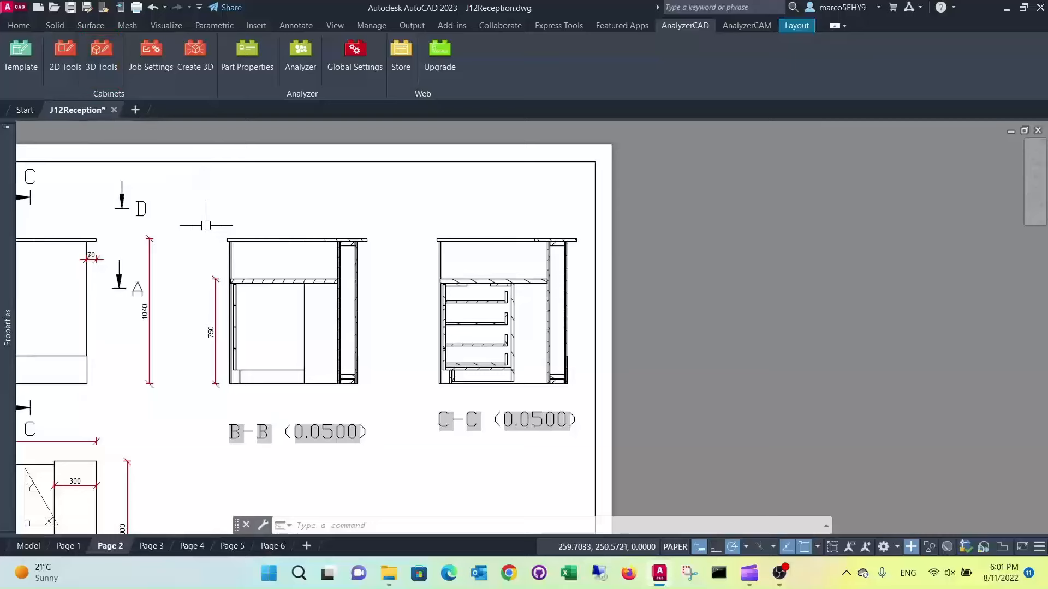
key(space)
click(573, 295)
scroll(281, 327, up, 4)
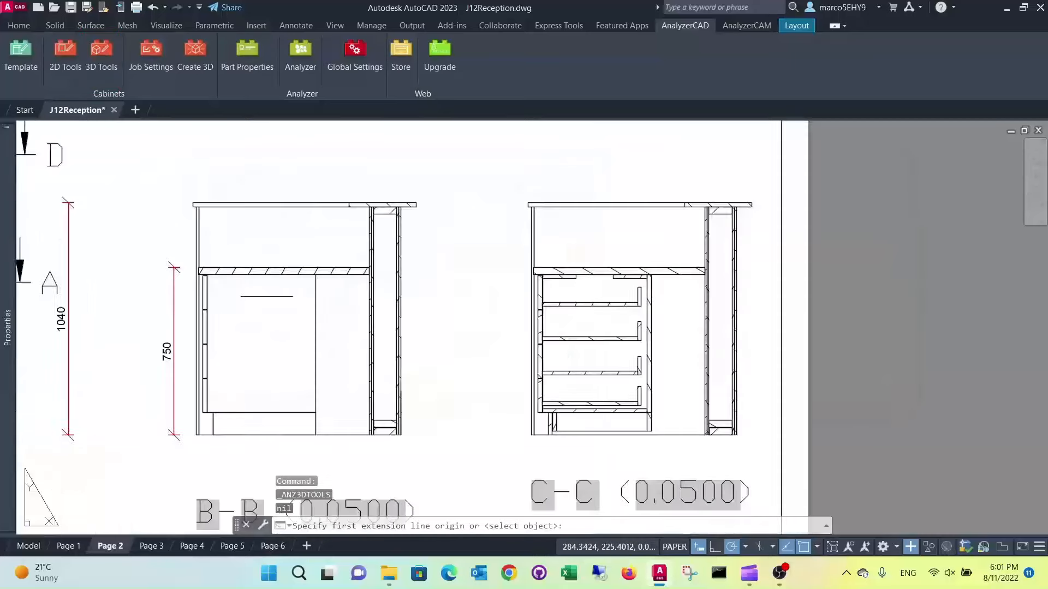
click(160, 251)
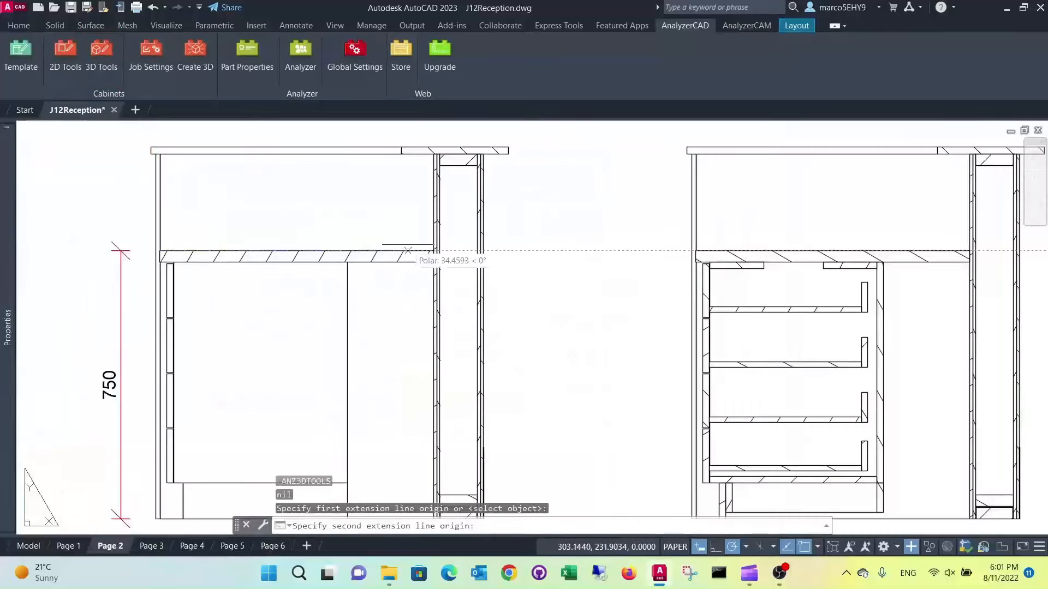
click(433, 250)
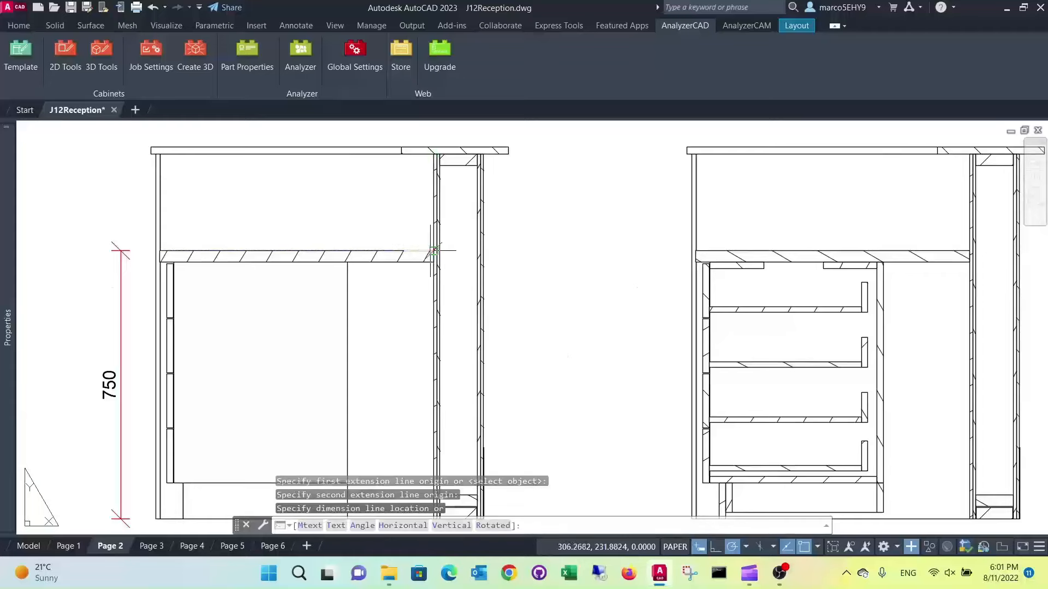
click(398, 207)
scroll(398, 207, down, 2)
Dimension the uppermost drawer front's height in the C-C section, placing the dimension line left of the section
click(101, 54)
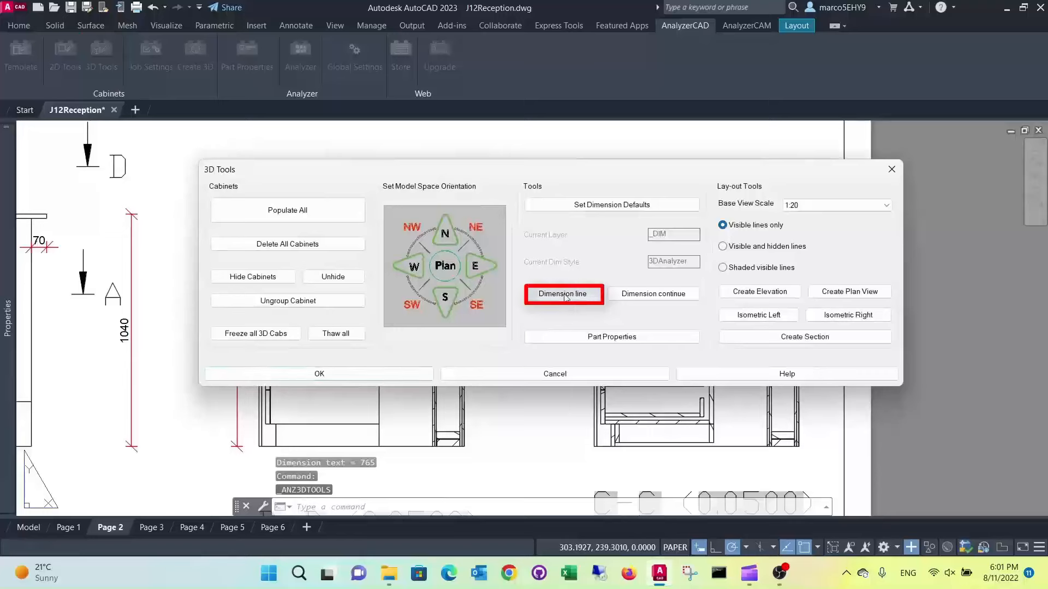
click(563, 294)
scroll(410, 222, up, 2)
scroll(407, 218, down, 2)
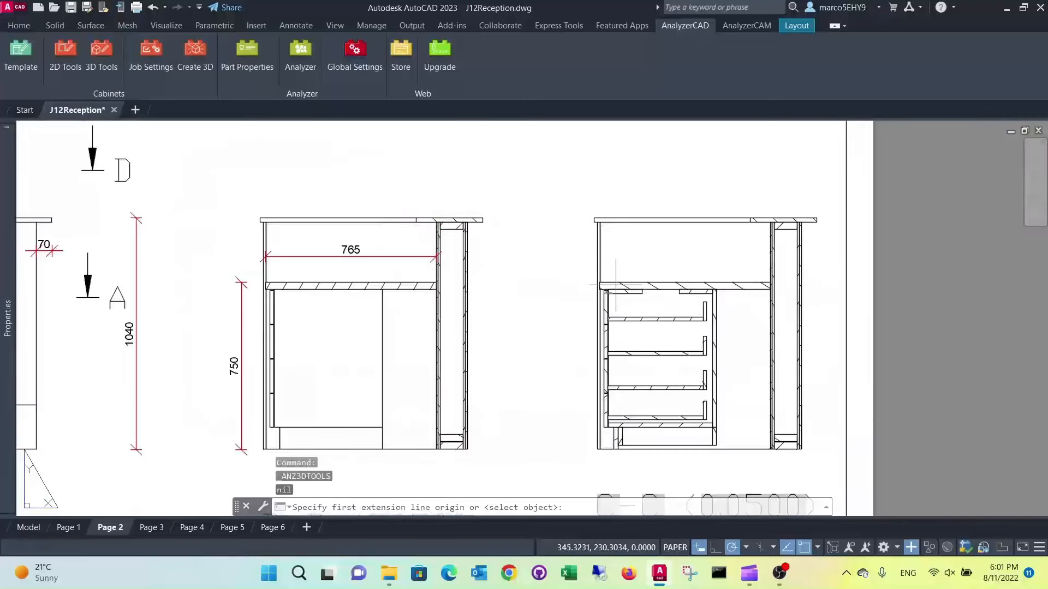
scroll(616, 285, up, 5)
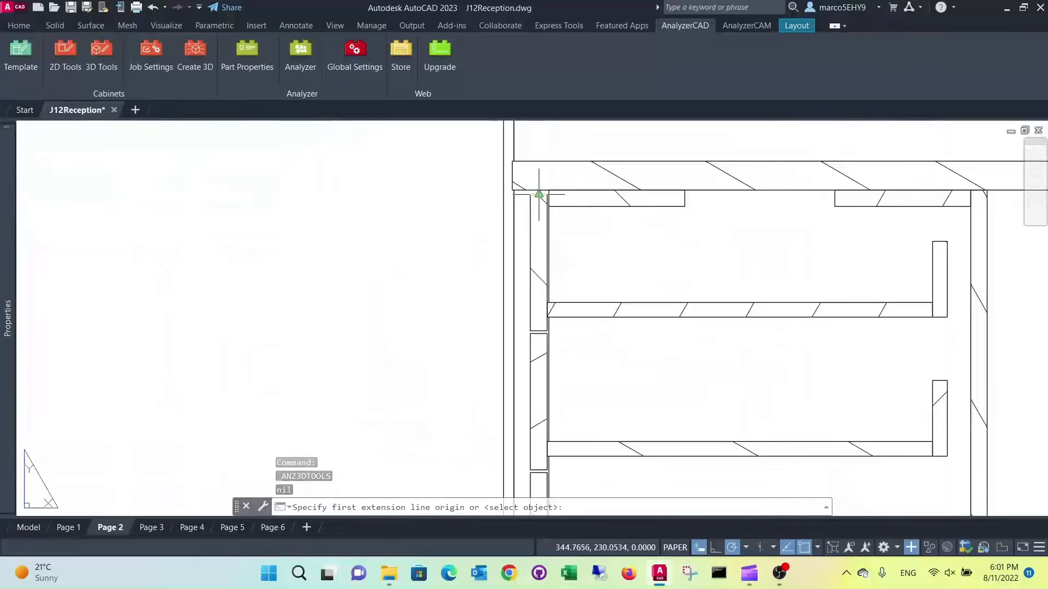
click(530, 194)
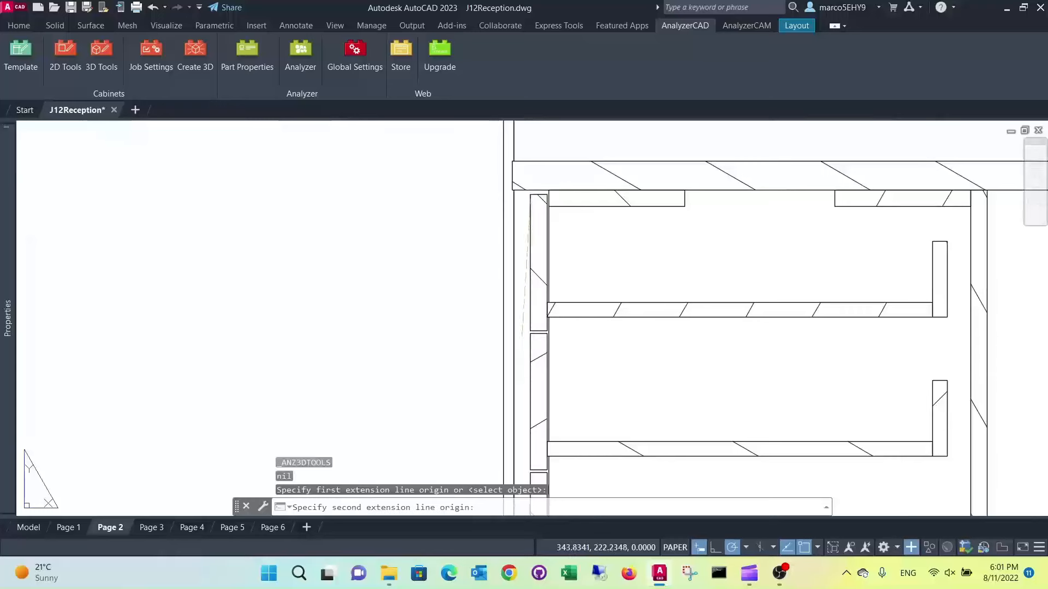
click(530, 331)
click(416, 245)
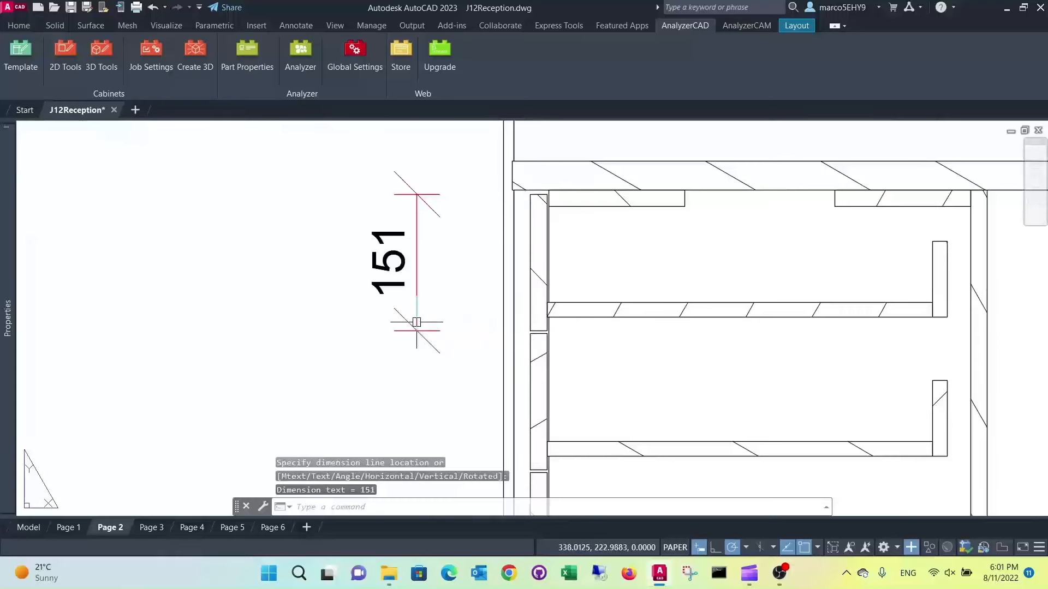
Continue the C-C drawer dimension chain across the first gap, the second drawer front and the gap below it
scroll(430, 222, down, 1)
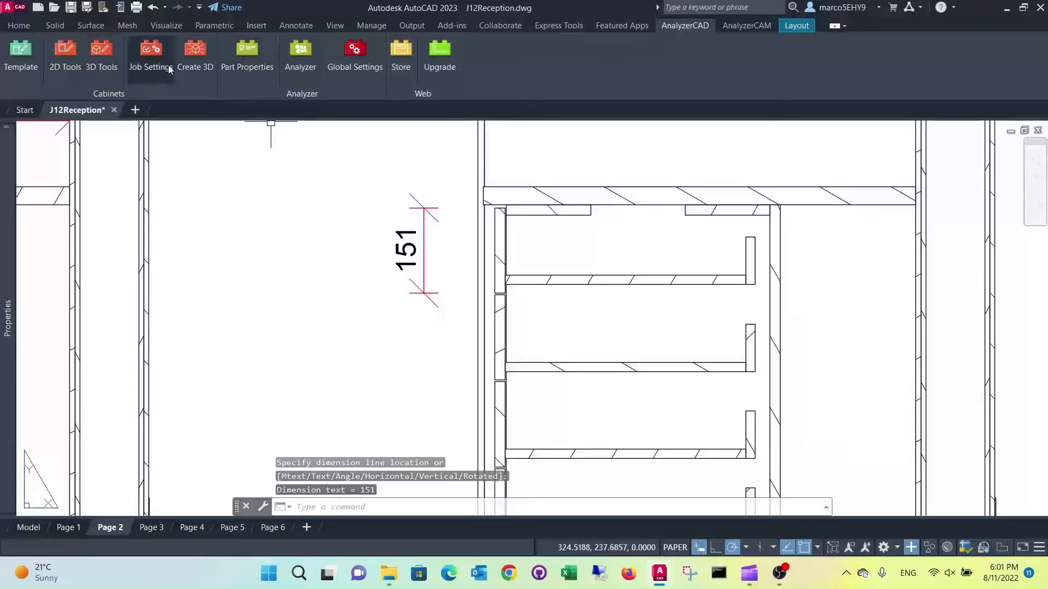
click(101, 54)
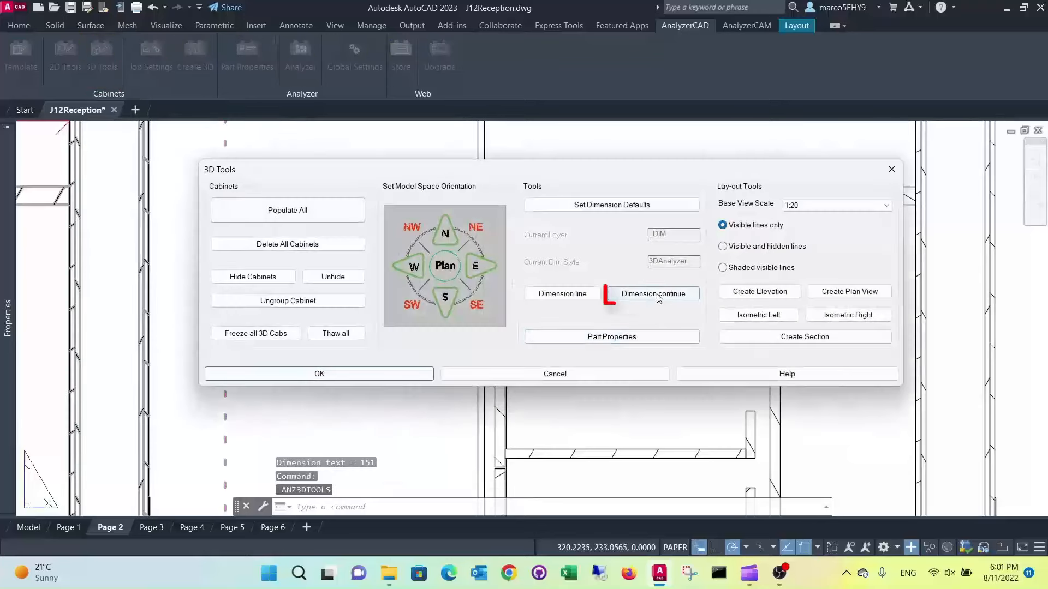
click(658, 295)
scroll(491, 322, up, 3)
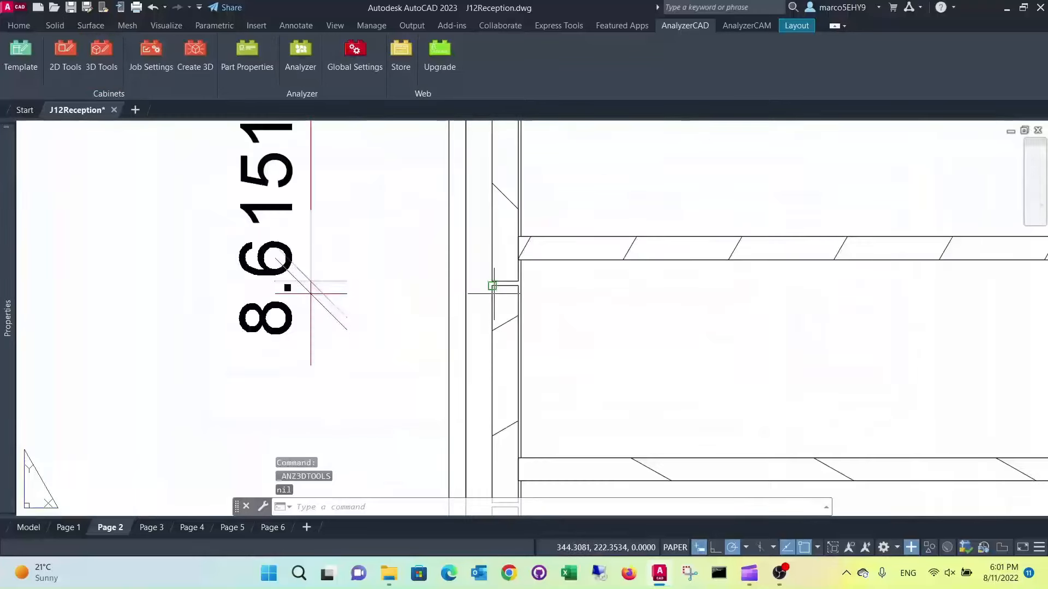
scroll(490, 316, down, 1)
scroll(543, 311, up, 3)
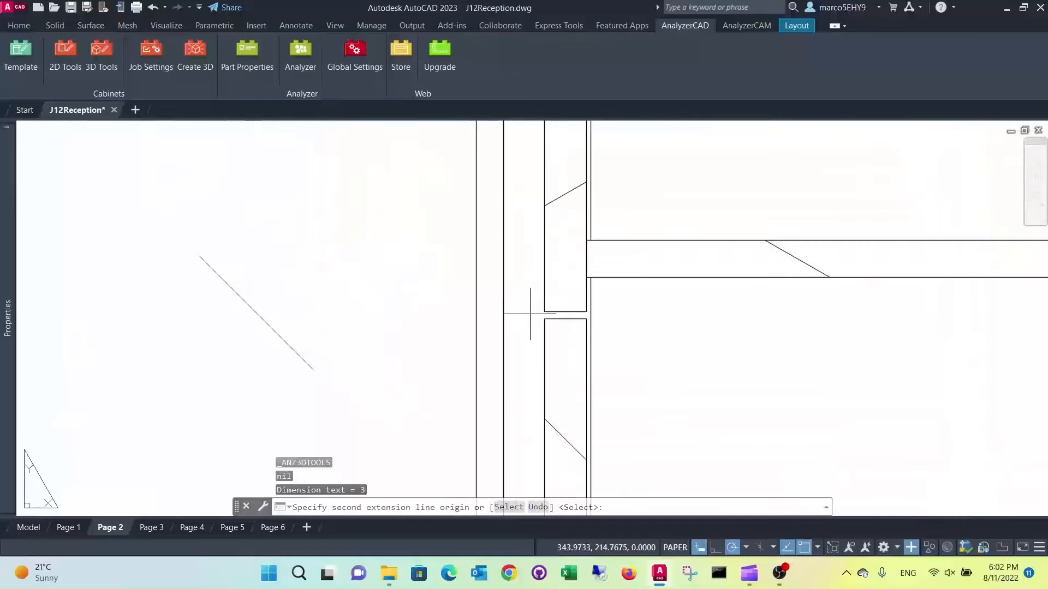
click(543, 312)
click(544, 319)
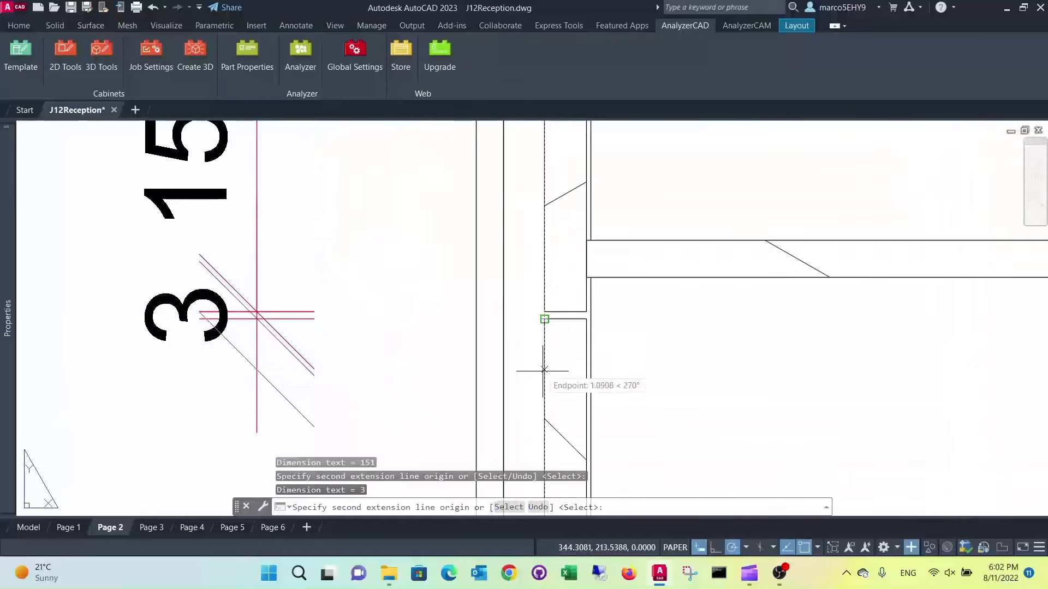
Continue the C-C chain across the third drawer front, the next gap and the lowest drawer front, and finish the chain
scroll(544, 373, down, 2)
middle_drag(567, 355, 582, 208)
scroll(582, 222, down, 2)
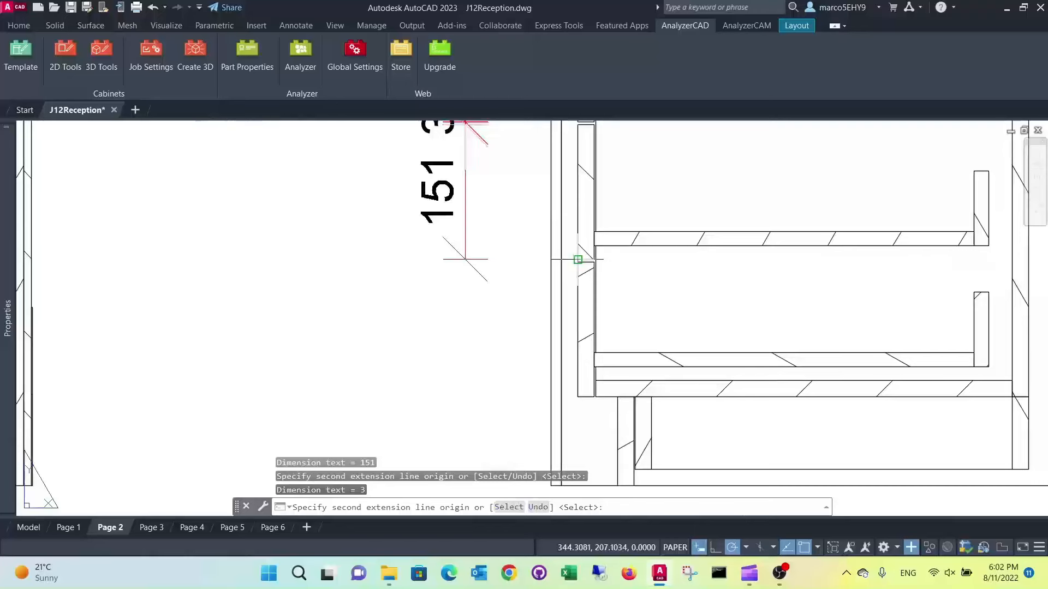
click(577, 259)
click(578, 262)
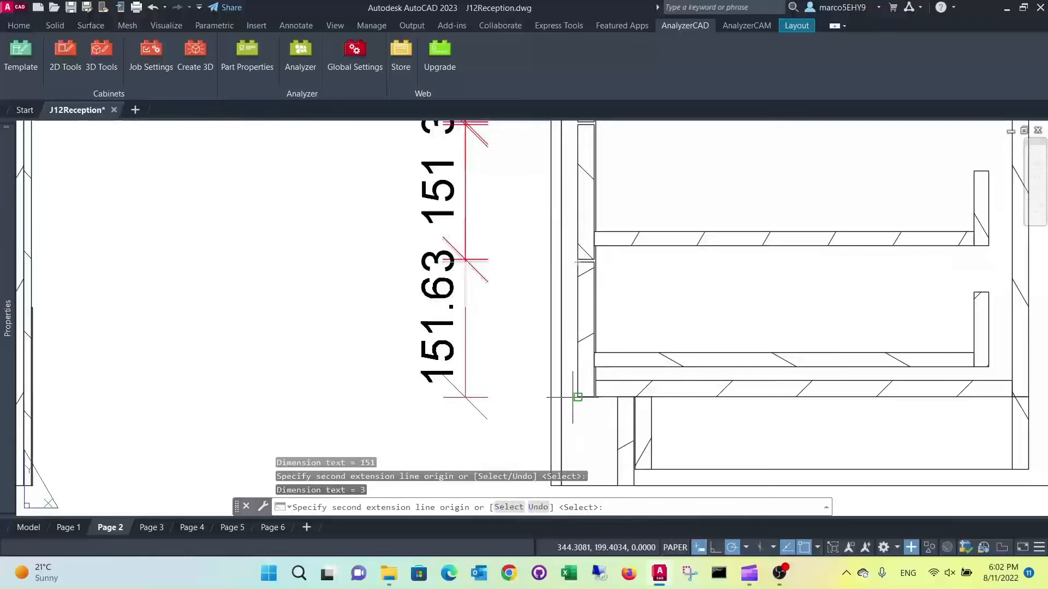
key(Return)
scroll(620, 323, down, 4)
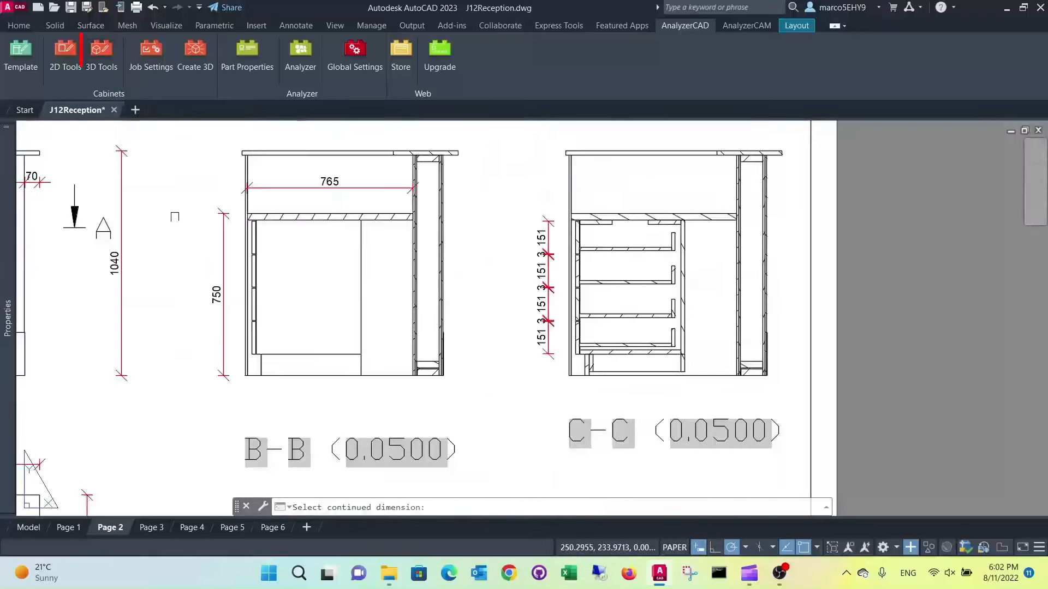
key(Return)
key(Return)
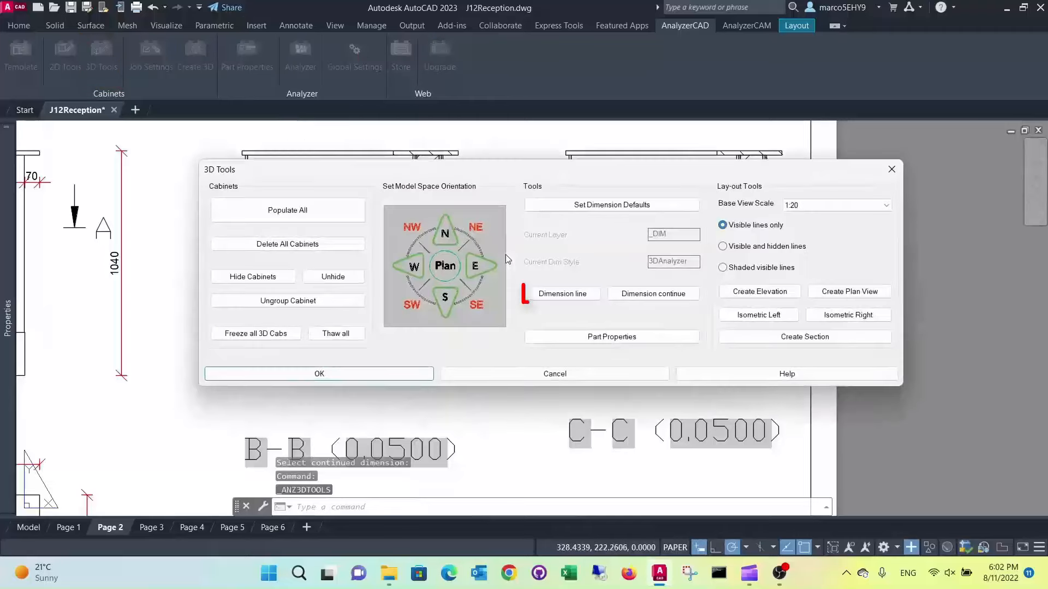
Dimension the worktop's thickness in the C-C section, placing the dimension line left of the drawer front dimension chain
click(567, 295)
scroll(553, 211, up, 5)
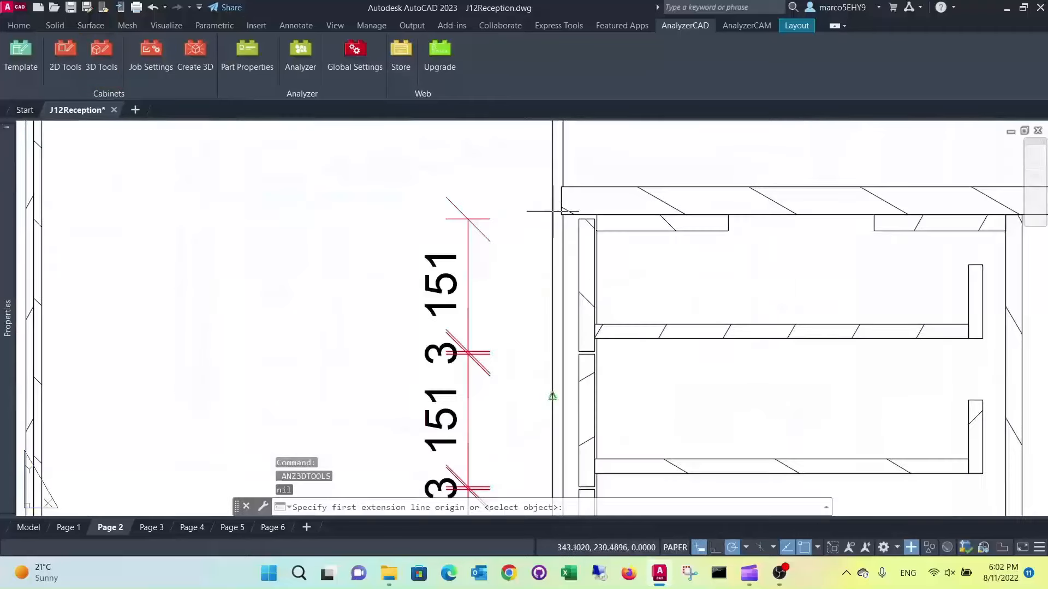
click(561, 186)
click(562, 214)
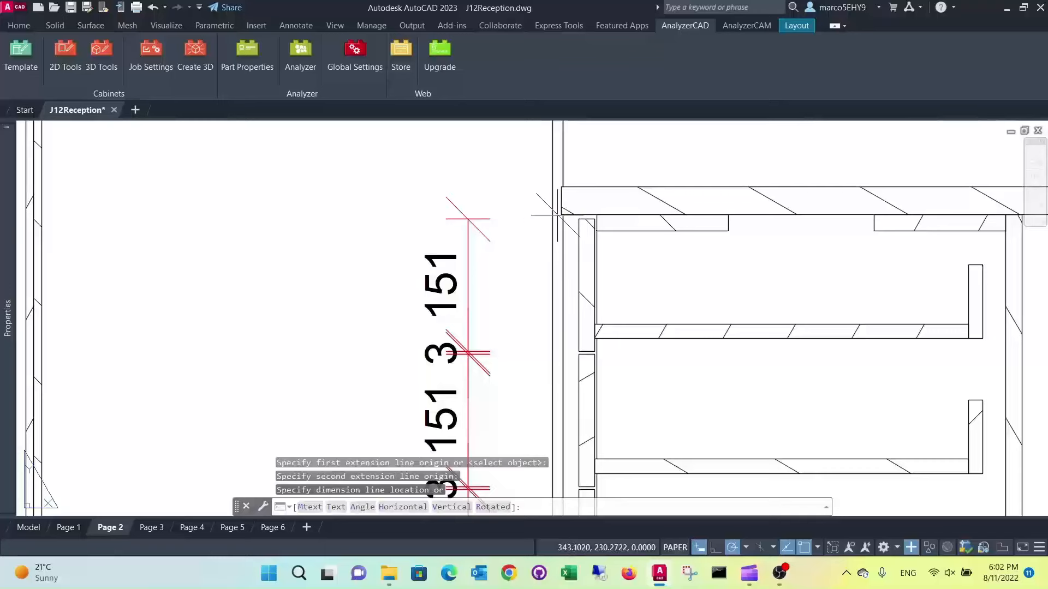
scroll(496, 228, down, 2)
click(408, 270)
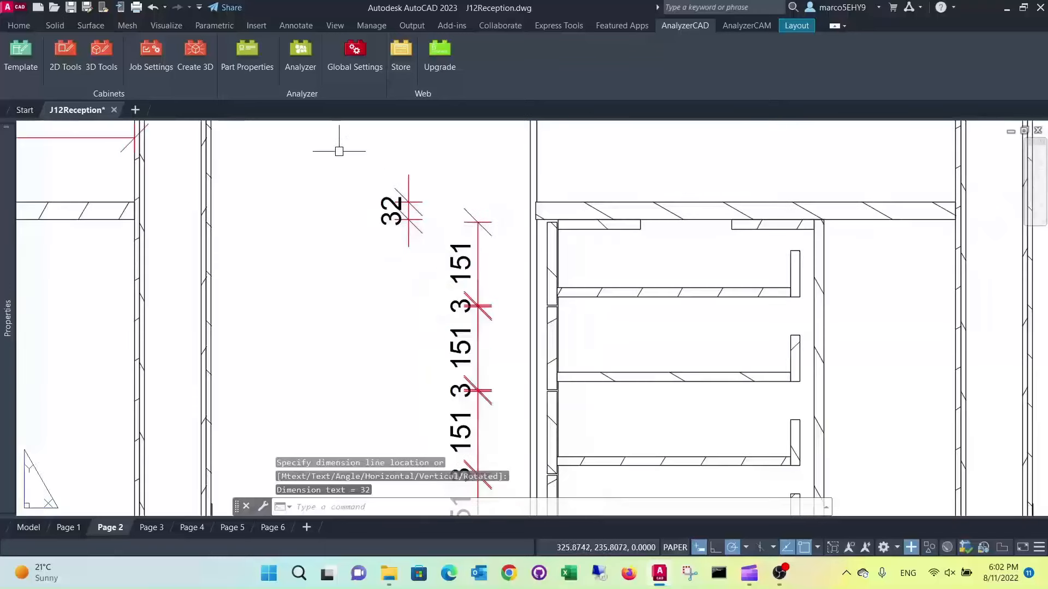
Continue the C-C section's worktop thickness dimension down to the cabinet's underside and across the kickboard height to the floor, and finish the chain
click(102, 55)
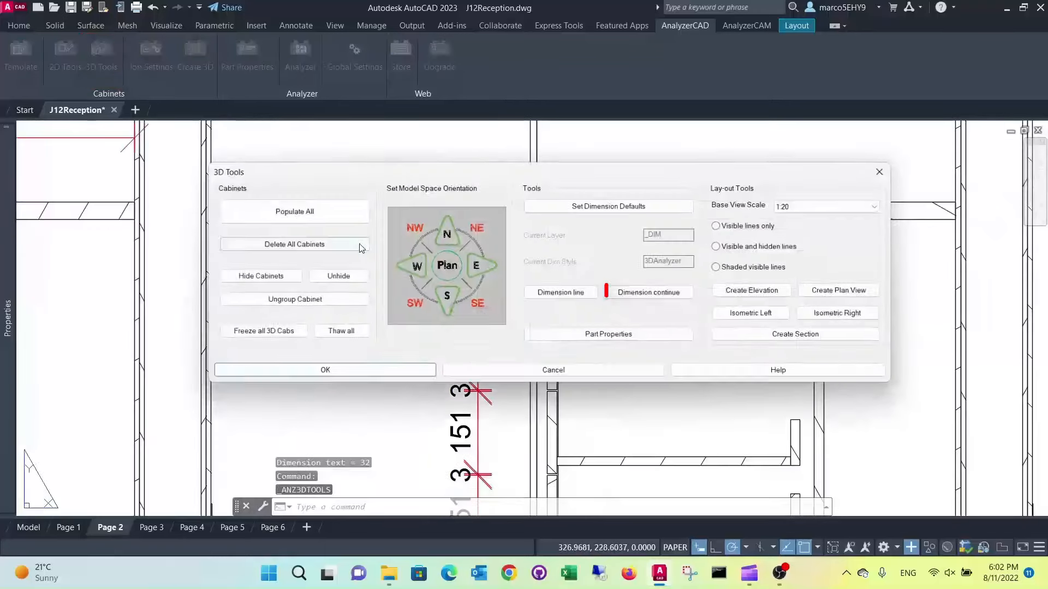
click(651, 294)
scroll(619, 317, down, 4)
scroll(597, 416, up, 8)
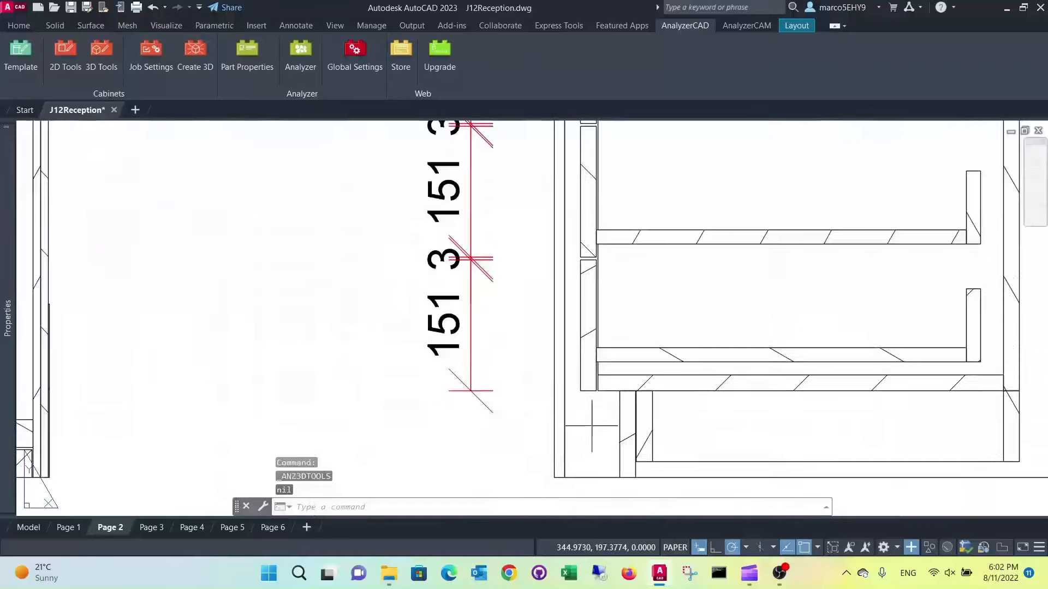
click(601, 375)
middle_drag(629, 446, 586, 305)
click(593, 371)
key(Return)
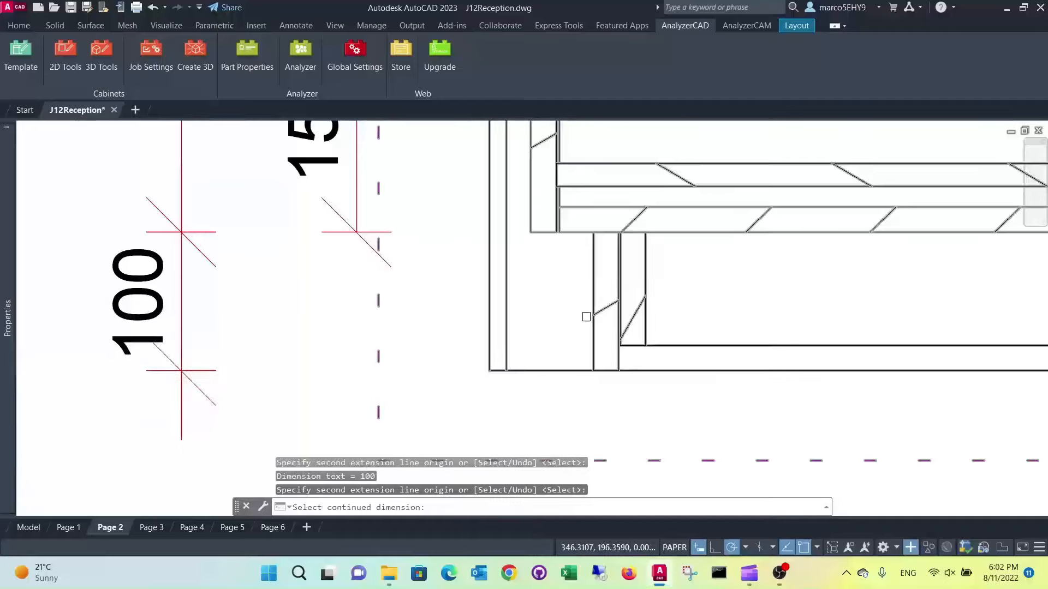
scroll(586, 315, down, 10)
middle_drag(617, 264, 608, 293)
Add a radius dimension to the lower-left outer corner arc of the D-D plan view, placing its text outside the curve
click(284, 22)
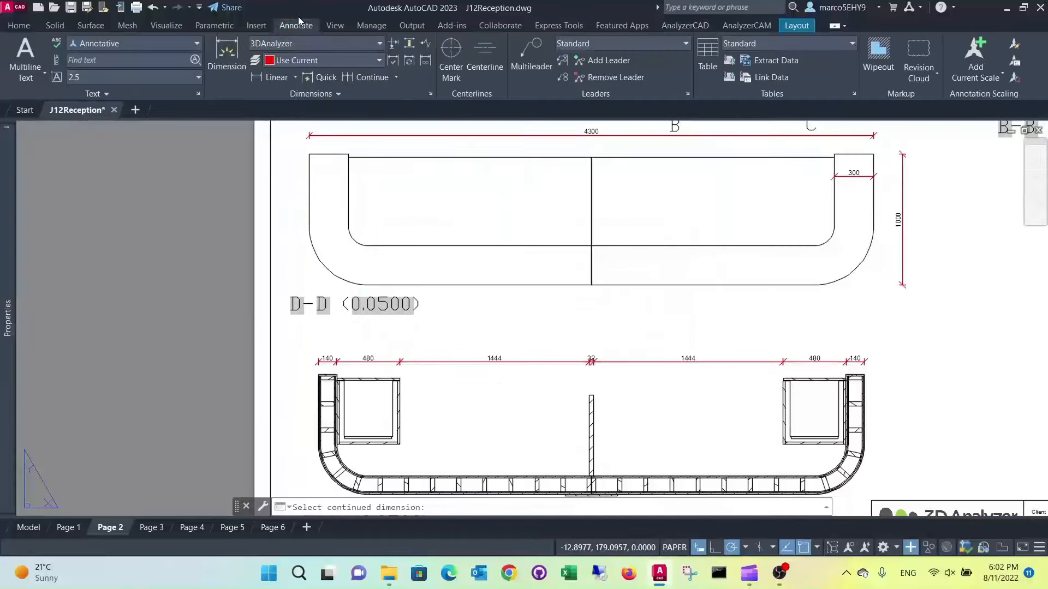
click(297, 78)
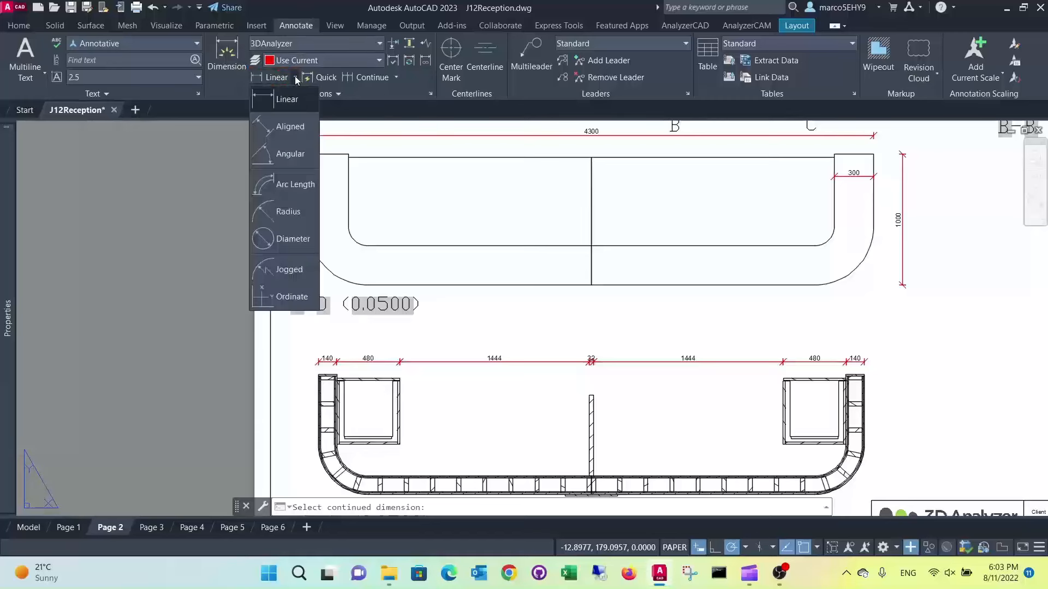
click(267, 218)
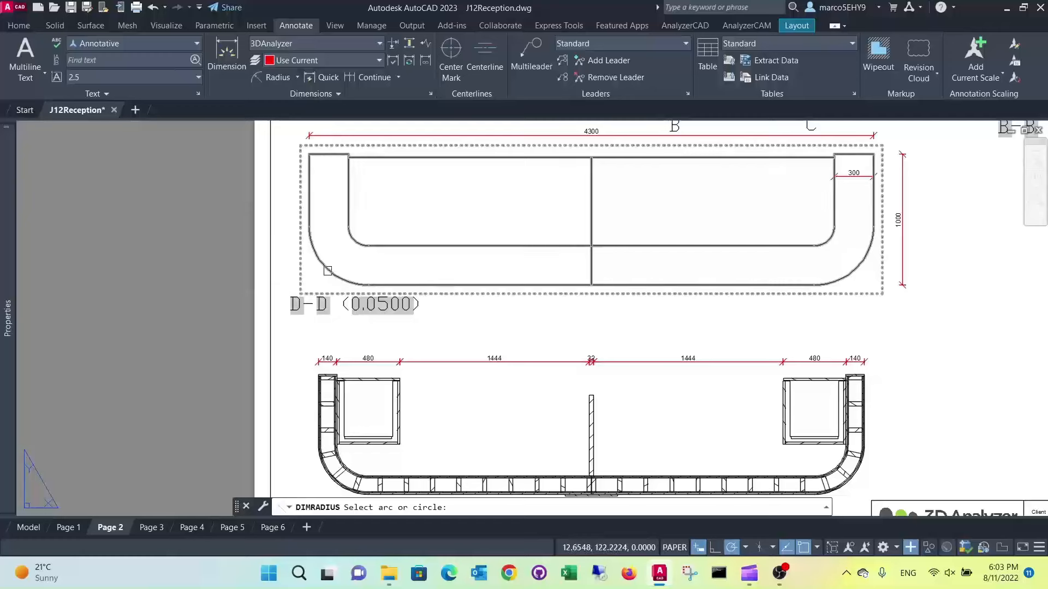
click(328, 271)
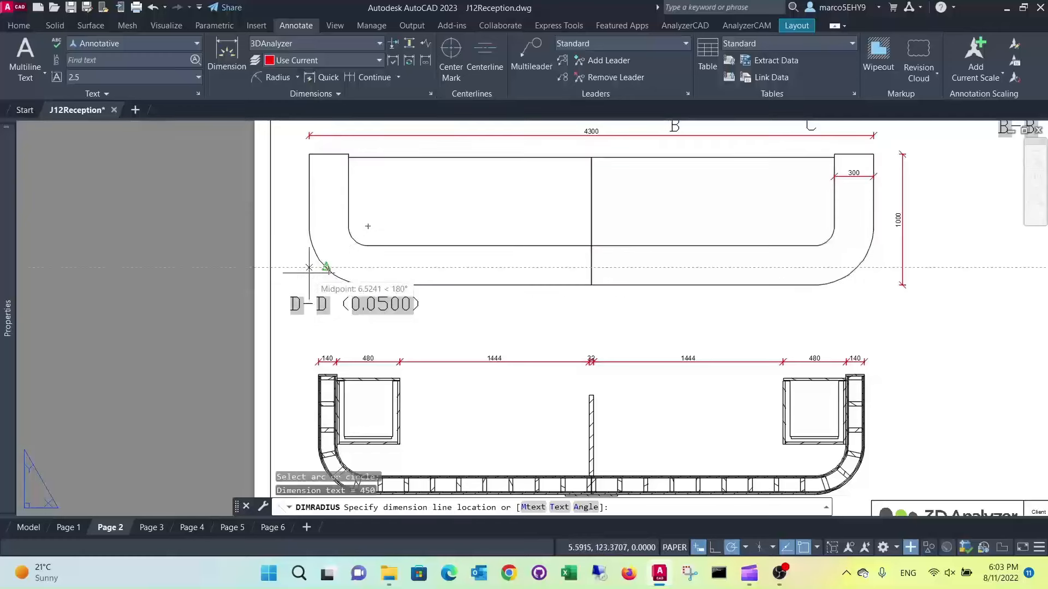
click(309, 283)
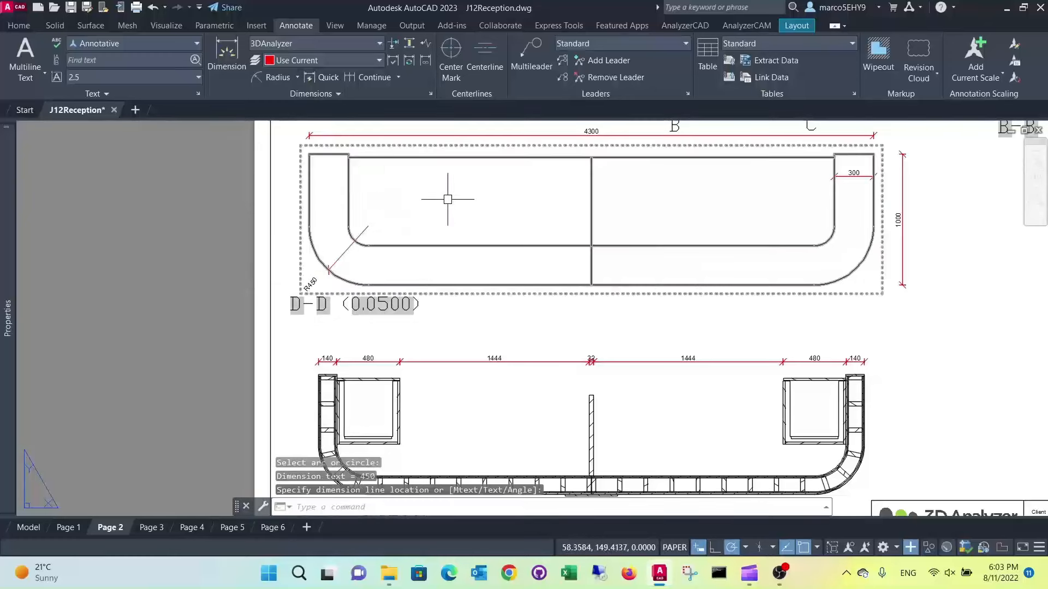
Add a radius dimension to the lower-left outer corner arc of the A-A section, placing its text outside the curve
scroll(448, 199, down, 2)
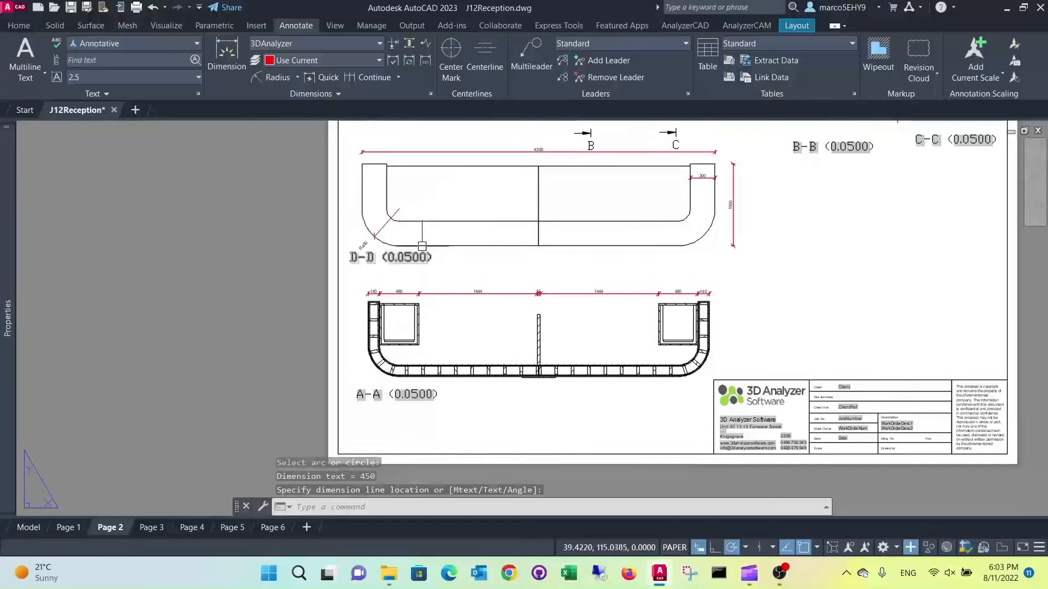
scroll(423, 242, up, 2)
key(Return)
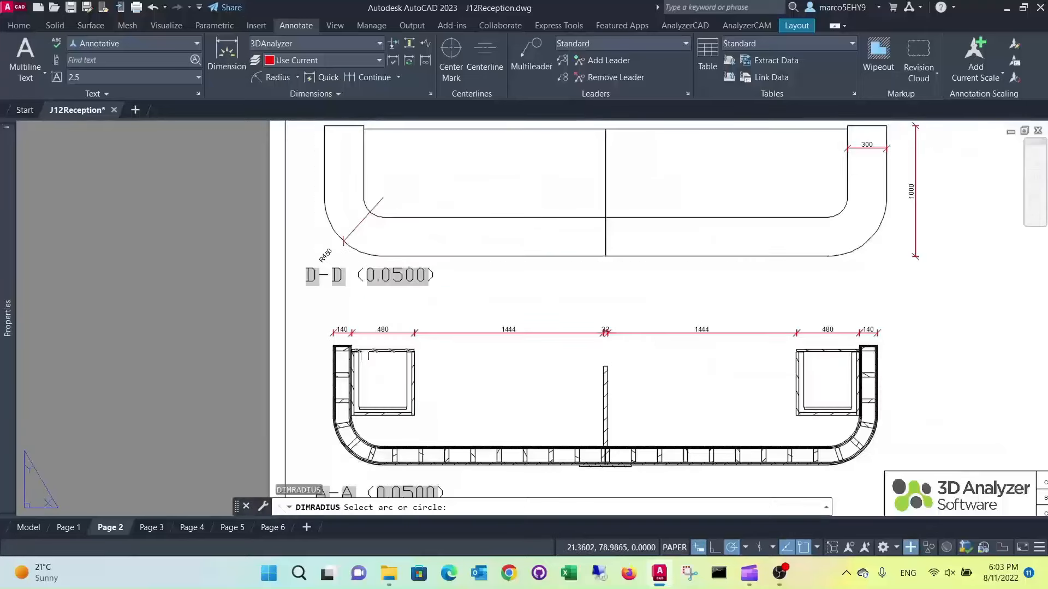
middle_drag(339, 469, 411, 287)
scroll(411, 287, up, 4)
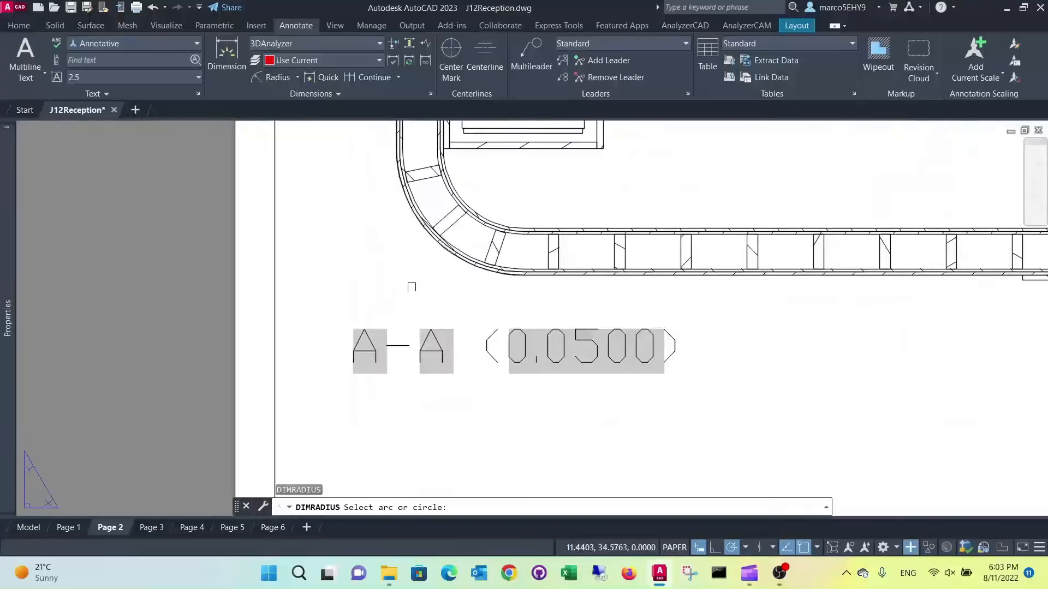
click(428, 242)
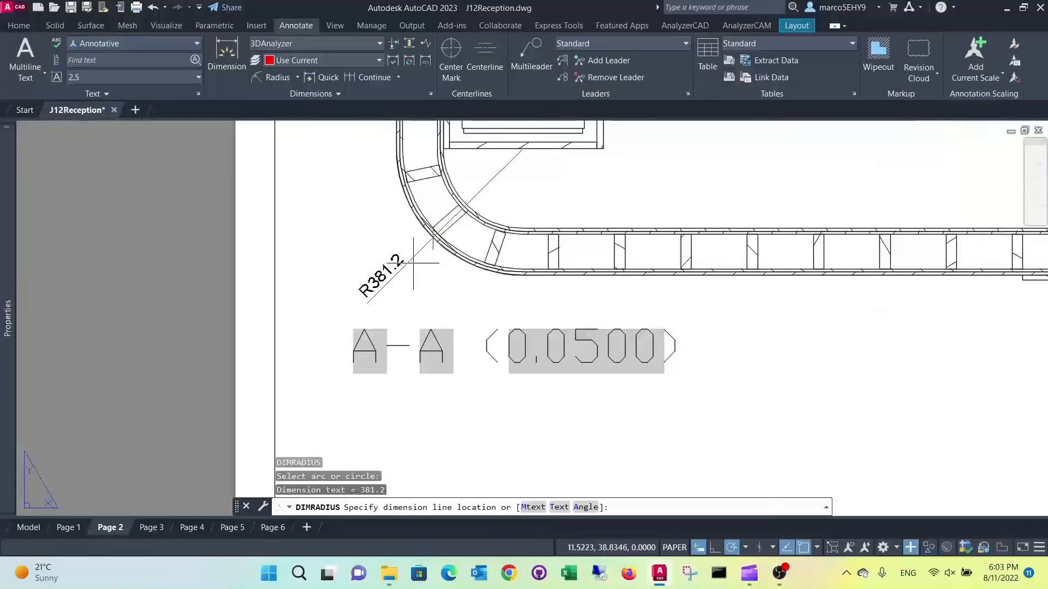
click(414, 263)
Add a linear dimension for the A-A section's overall width between its outer upper corners, placing it above the existing dimension chain
scroll(557, 224, down, 5)
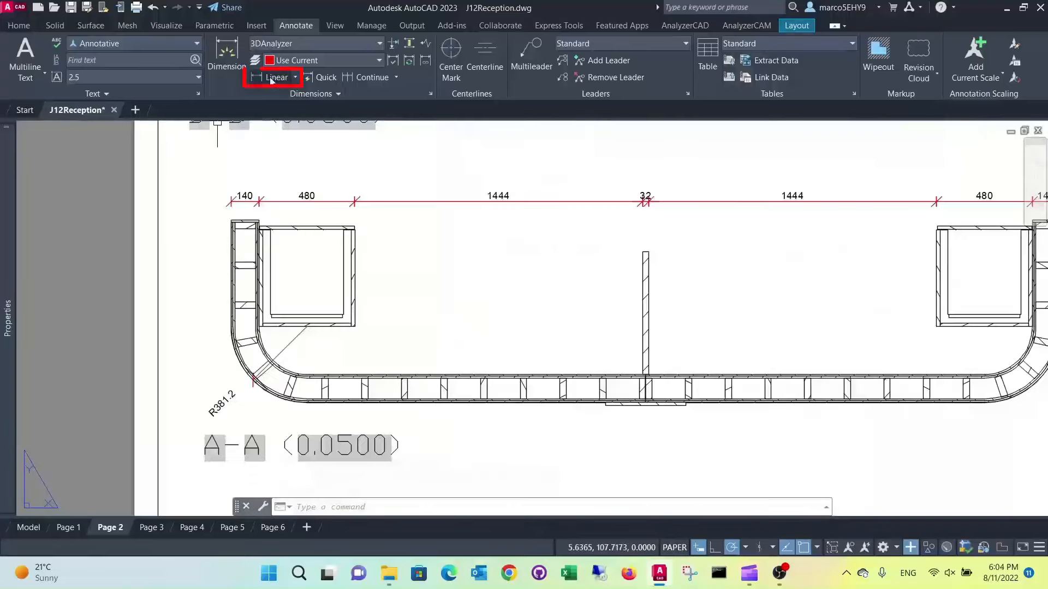
click(270, 77)
scroll(205, 196, up, 5)
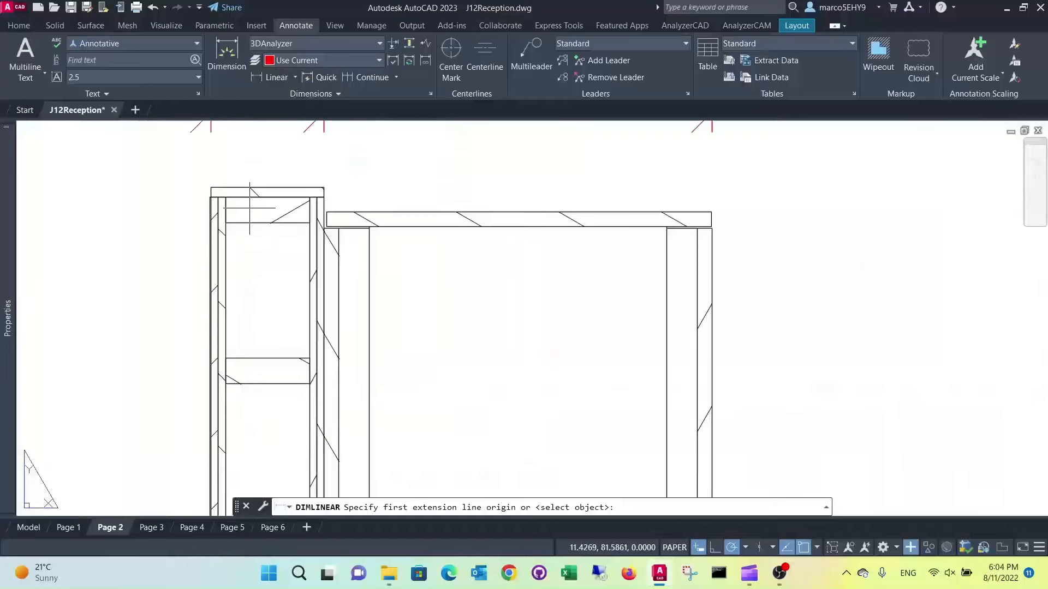
click(200, 181)
scroll(415, 208, down, 5)
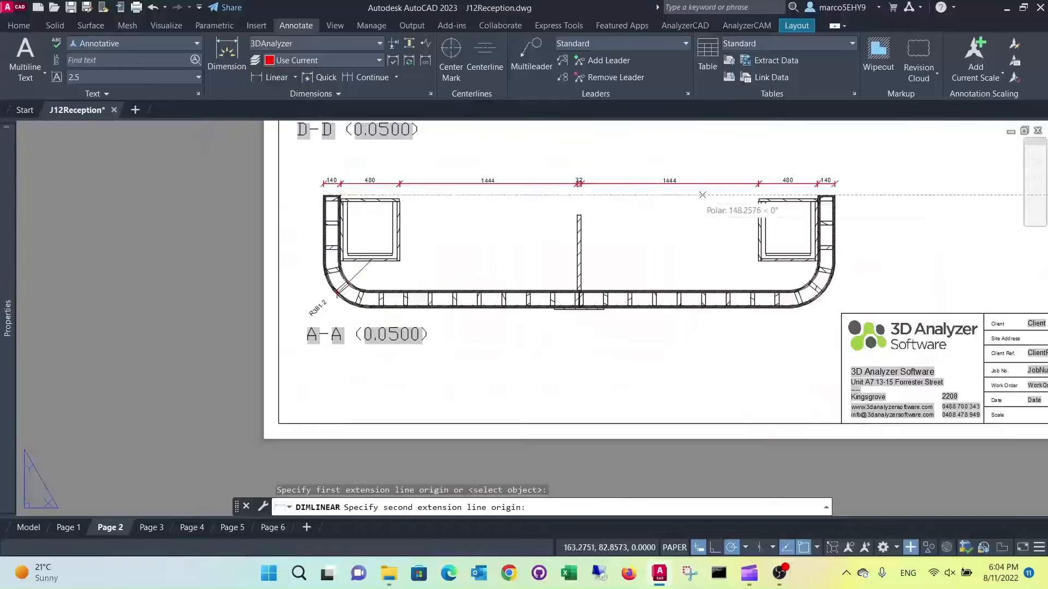
scroll(818, 186, up, 4)
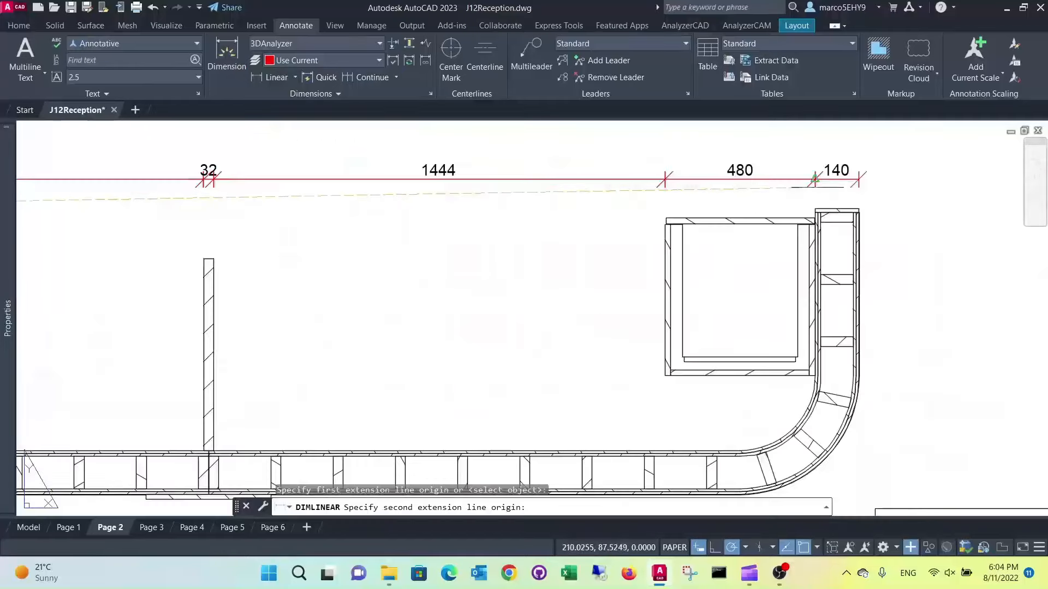
click(859, 209)
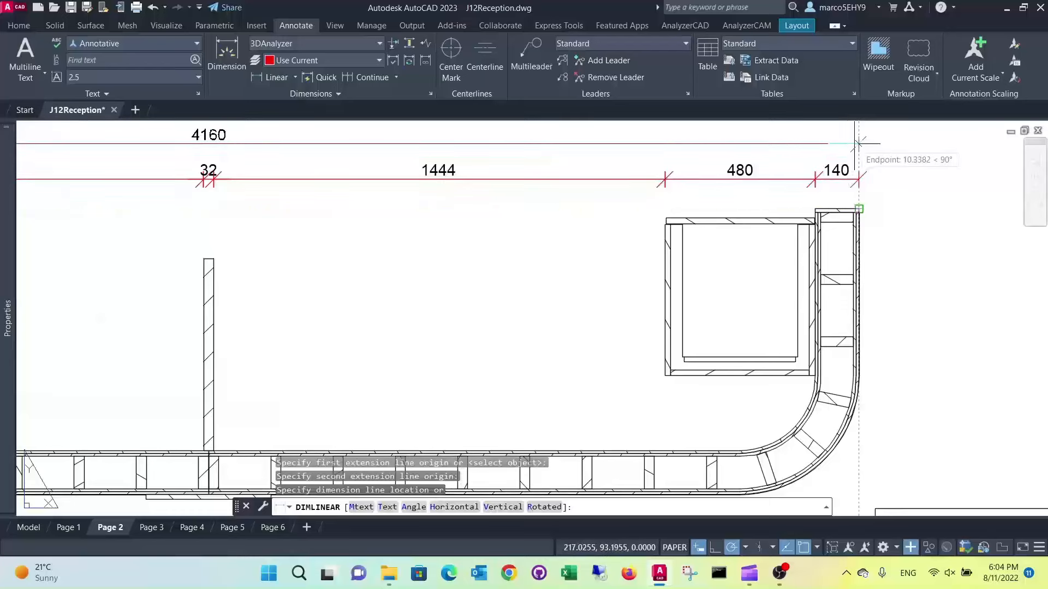
click(859, 143)
scroll(900, 187, down, 5)
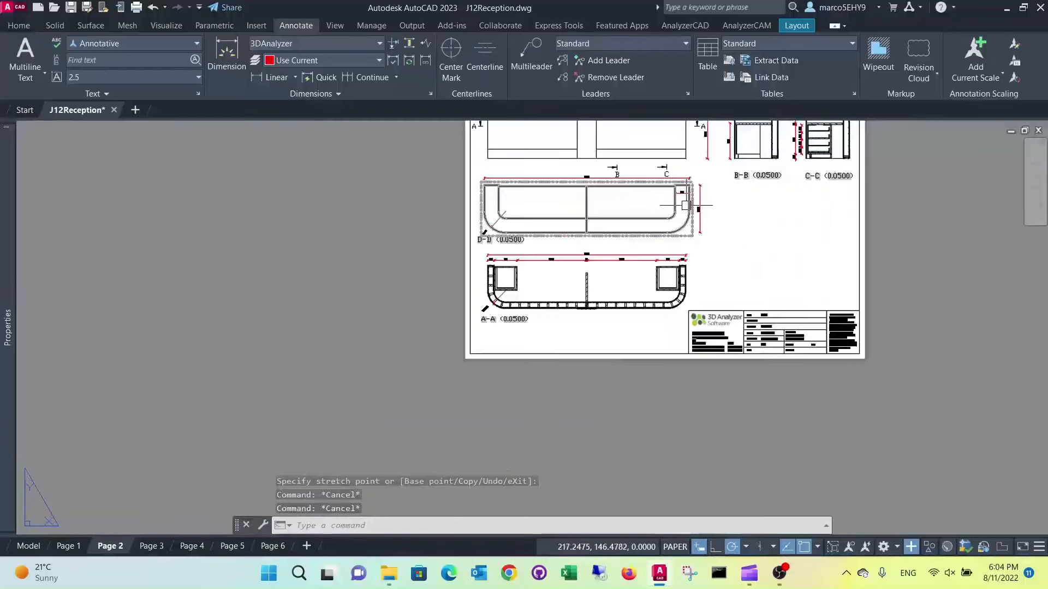
scroll(697, 219, down, 2)
middle_drag(702, 224, 595, 273)
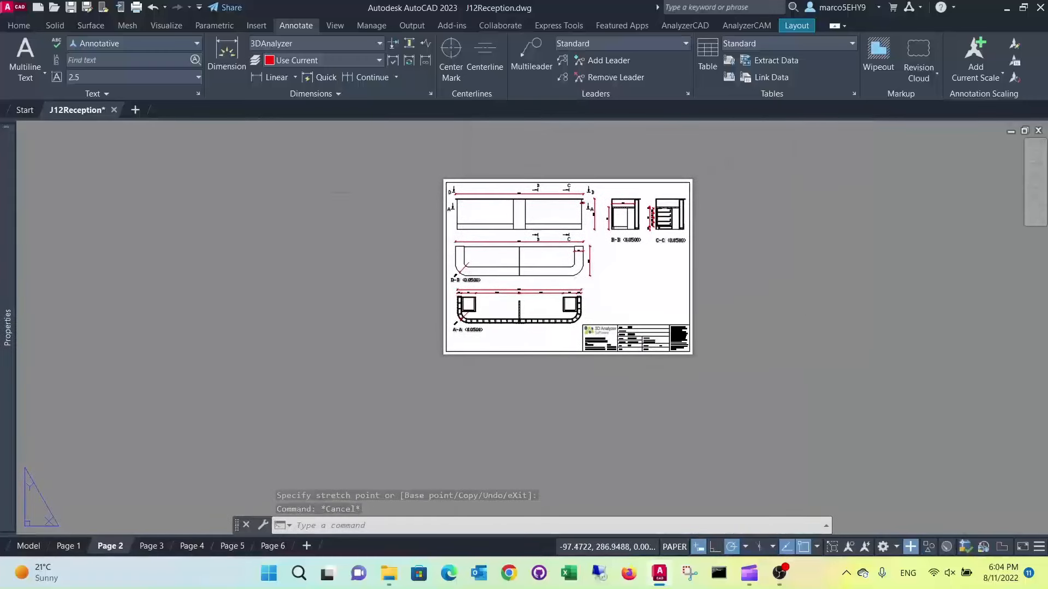
key(Escape)
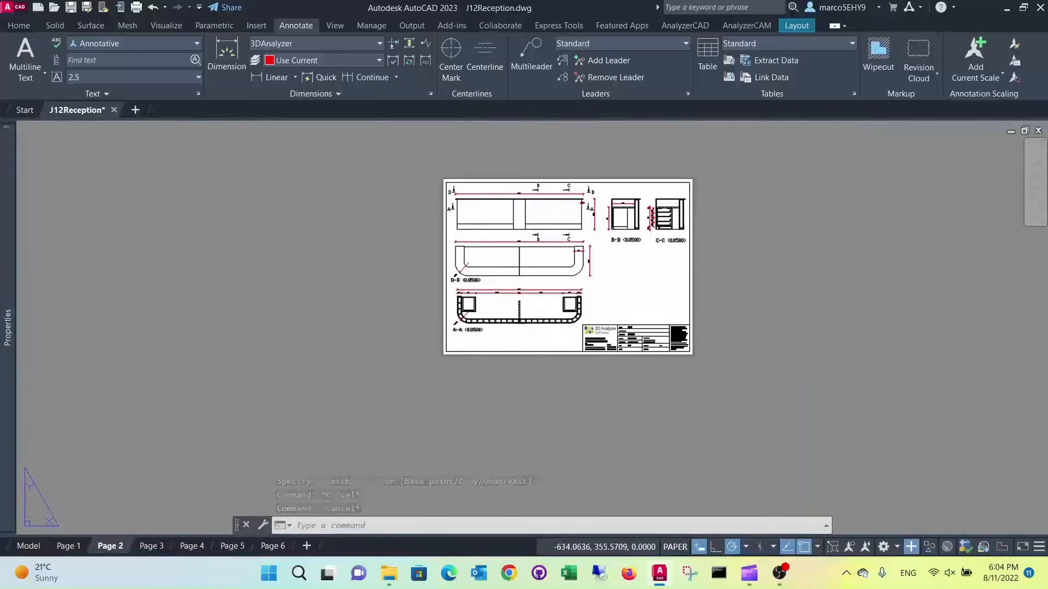
Switch to model space and set a plan view of the current UCS with the PLAN command
click(33, 546)
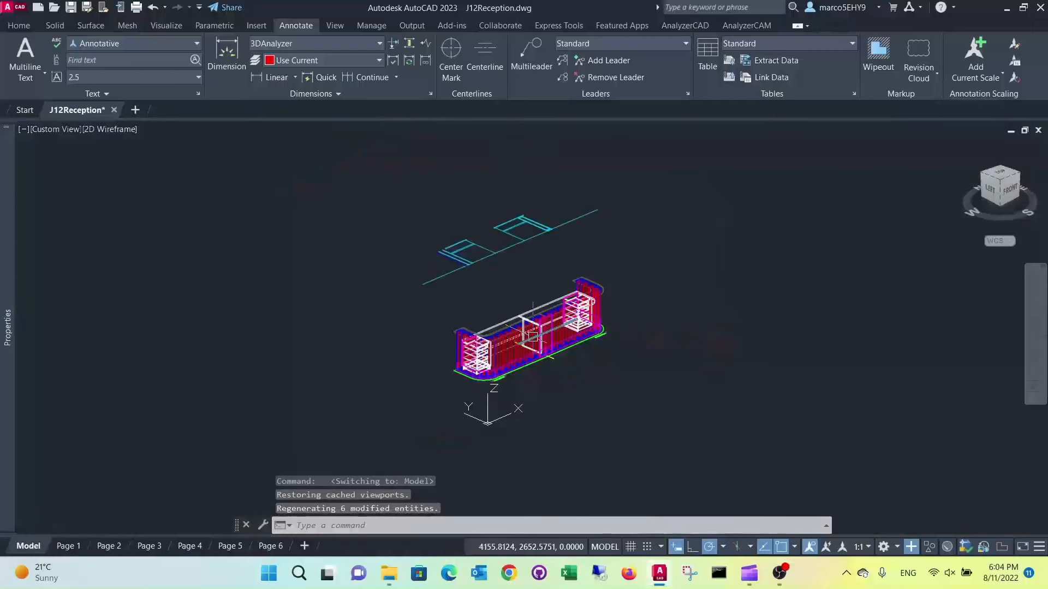
text(plan)
key(Return)
key(Return)
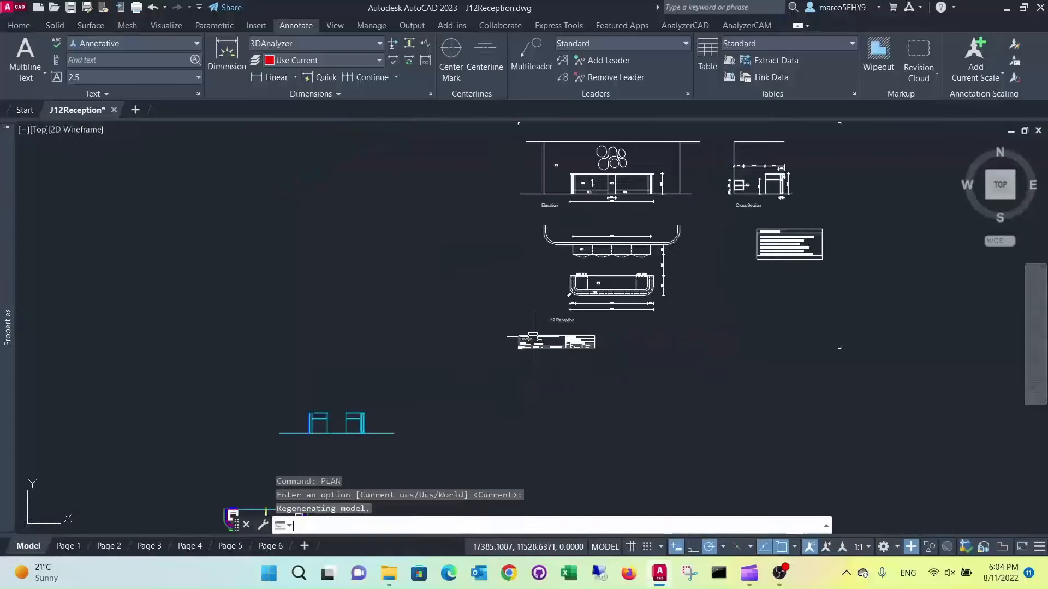
Copy the entire Finishes Schedule table, including its frame and text, to the clipboard
scroll(791, 229, up, 5)
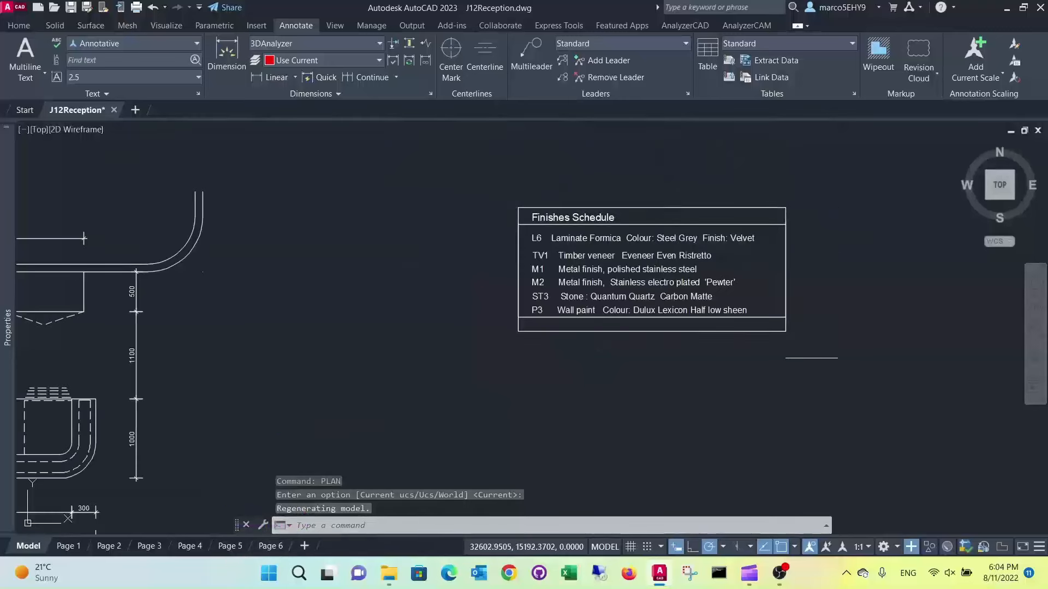
click(811, 358)
click(461, 177)
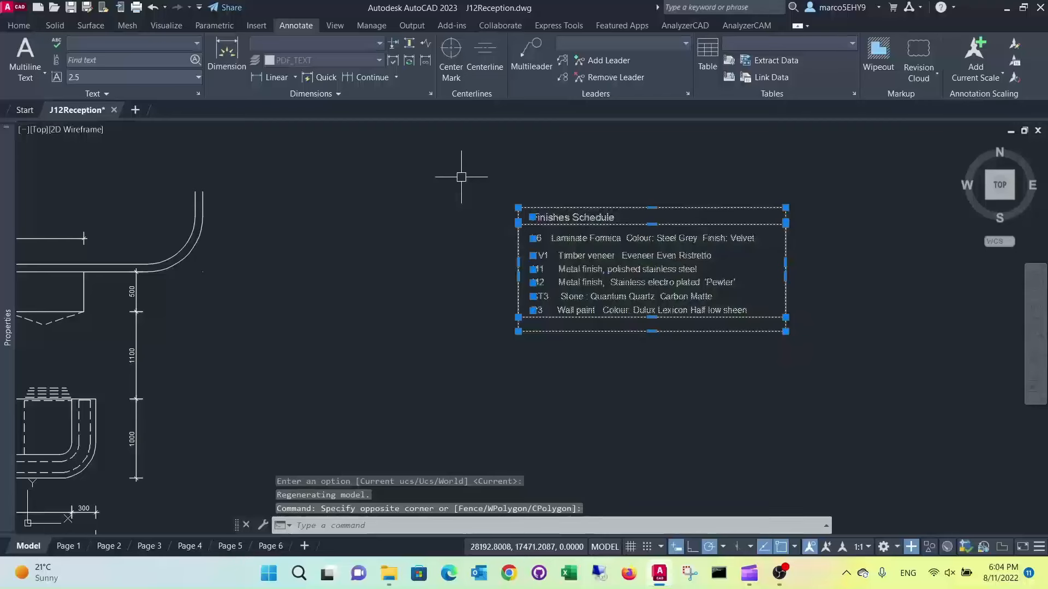
key(ctrl+c)
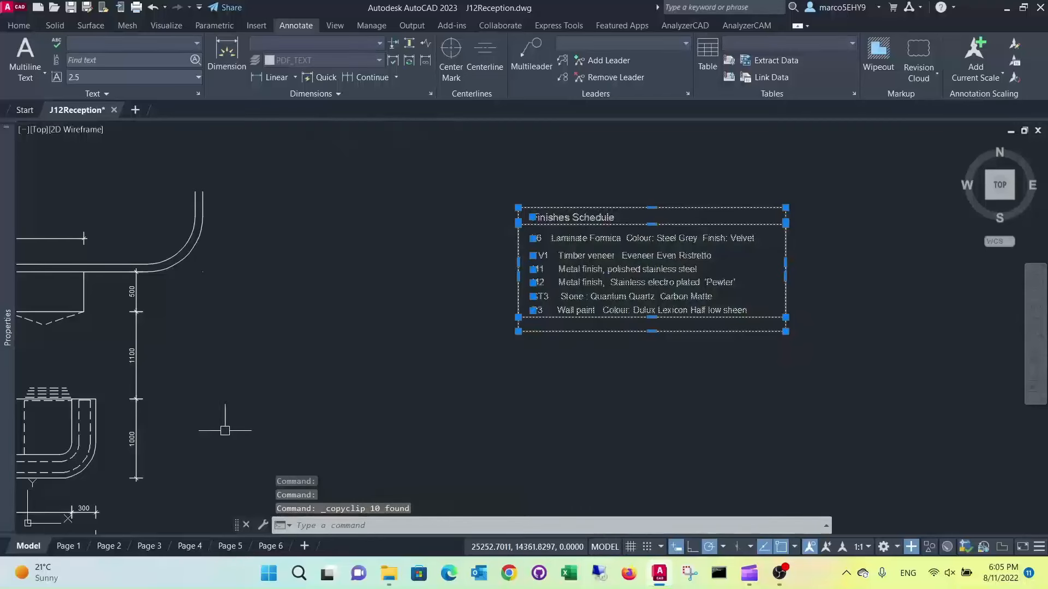
Return to the Page 2 layout and paste the Finishes Schedule in the empty paper space beside the sheet
click(109, 546)
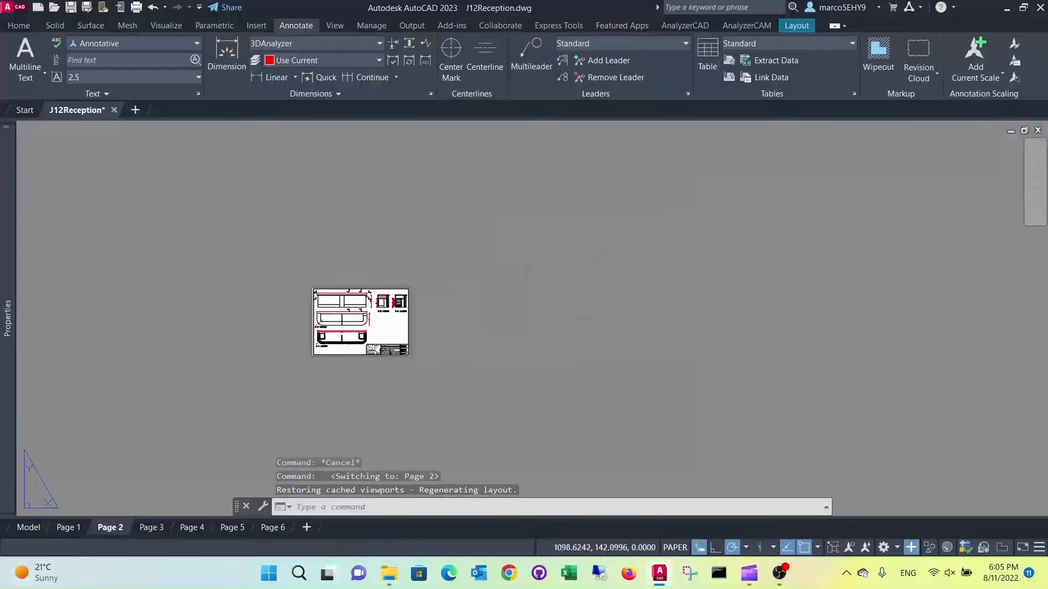
key(ctrl+v)
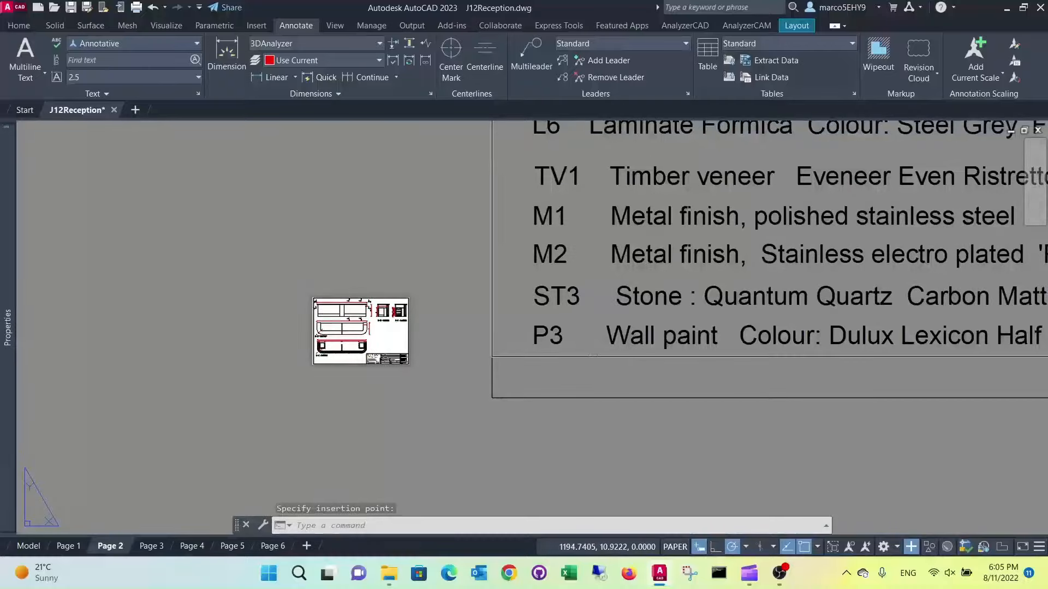
scroll(524, 371, down, 4)
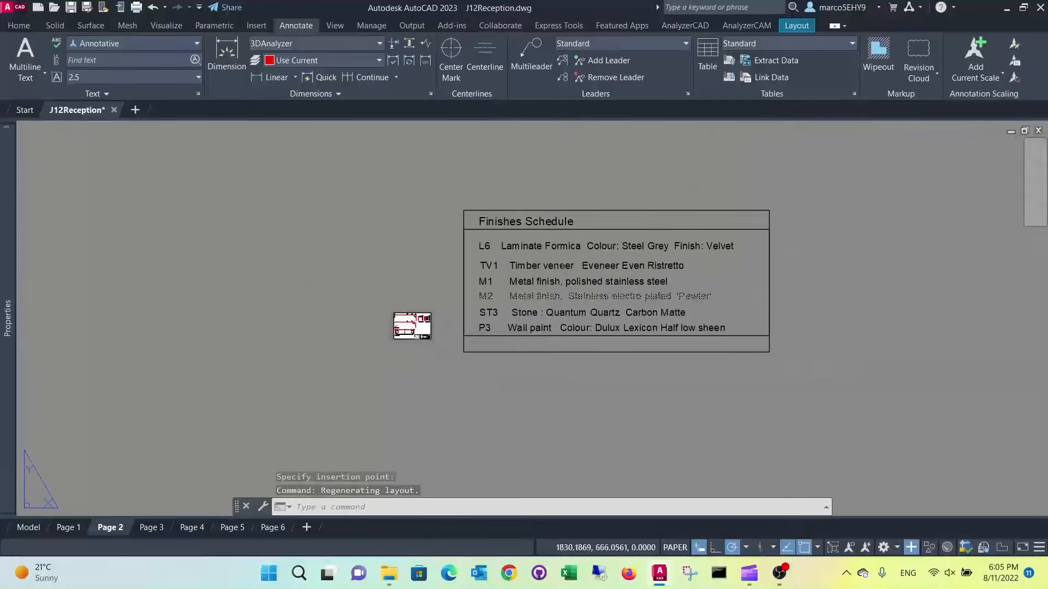
scroll(572, 270, up, 4)
scroll(595, 268, down, 4)
Scale the pasted Finishes Schedule by a factor of 0.05, using its lower-right corner as the base point
click(19, 25)
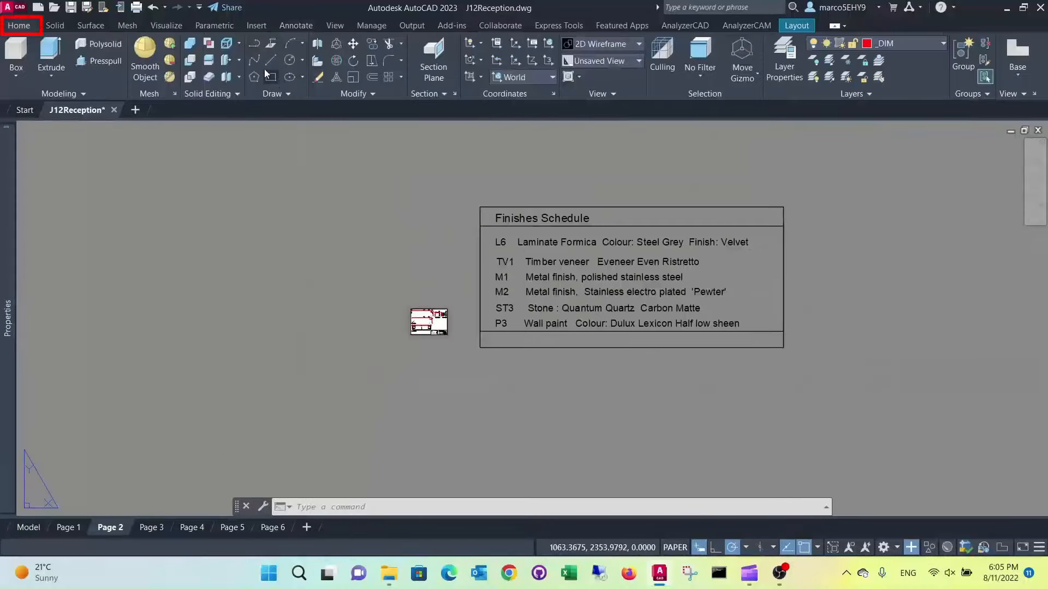
click(352, 79)
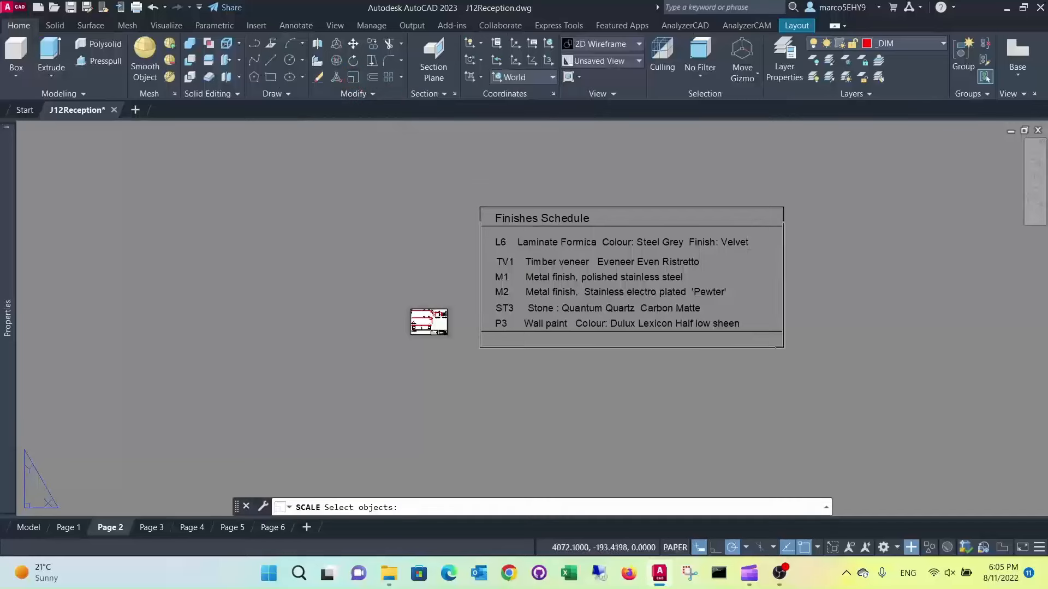
click(813, 376)
click(472, 176)
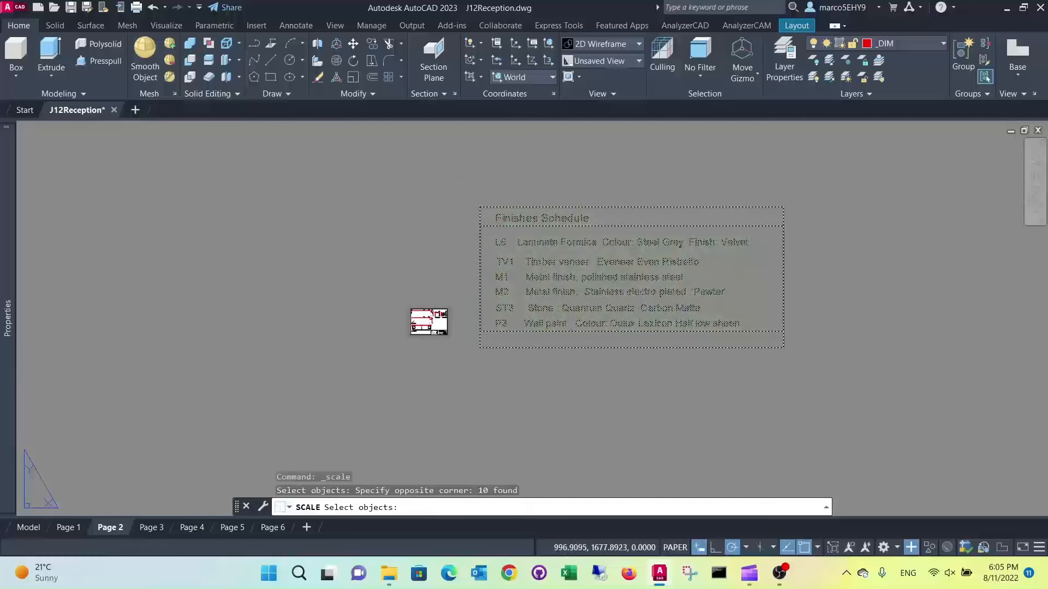
key(Return)
click(783, 347)
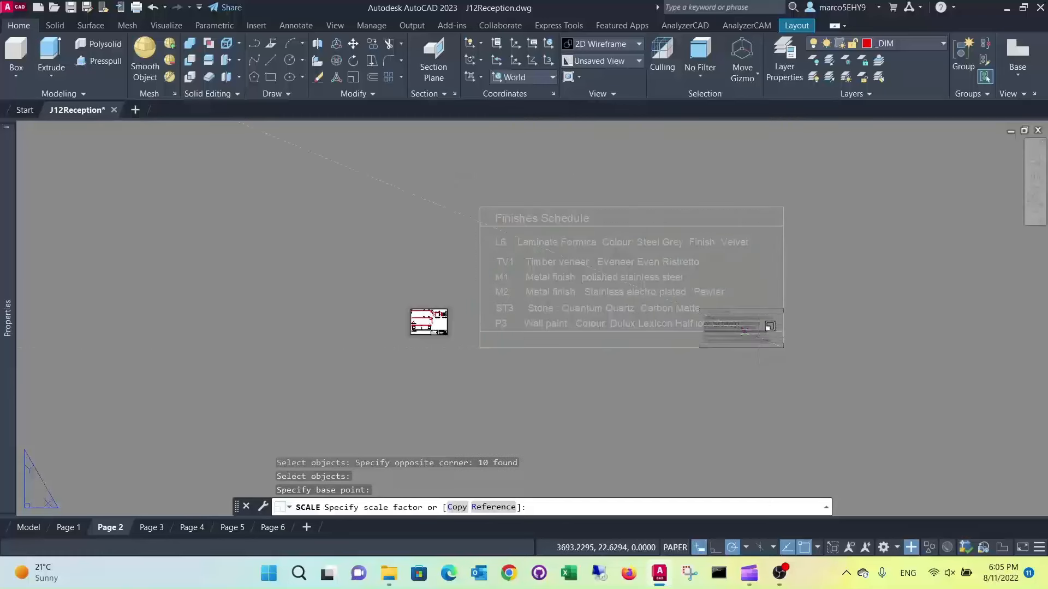
text(0.05)
key(Return)
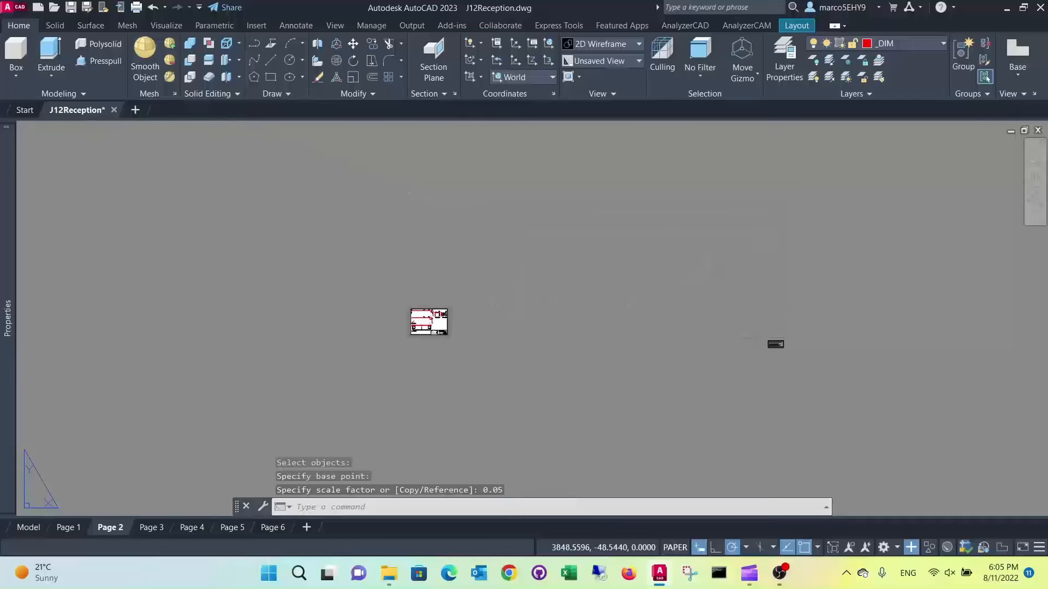
Move the Finishes Schedule from the empty paper space onto the sheet, above the title block
scroll(831, 349, up, 2)
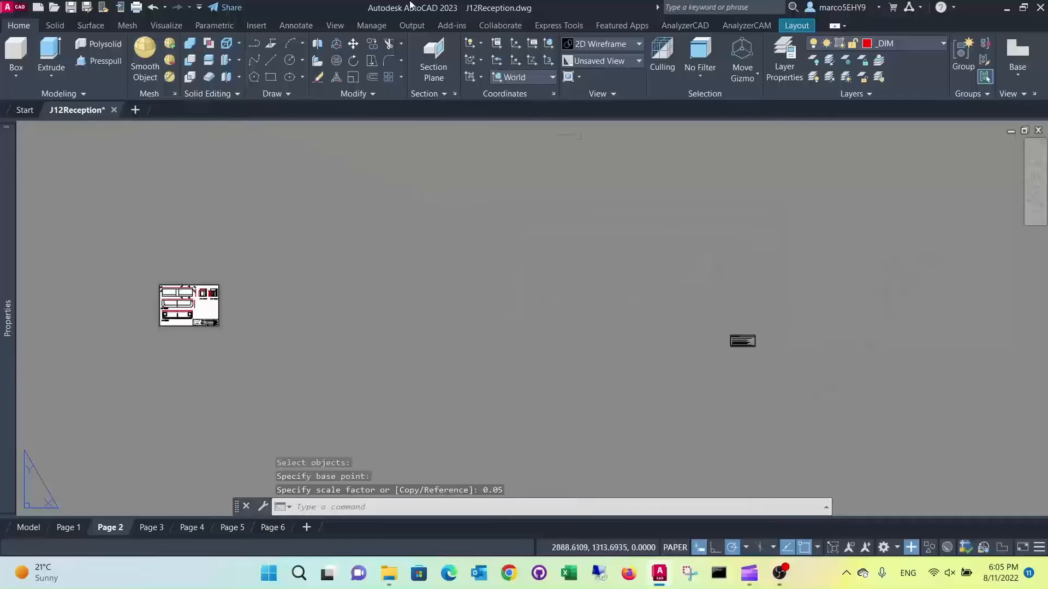
click(354, 43)
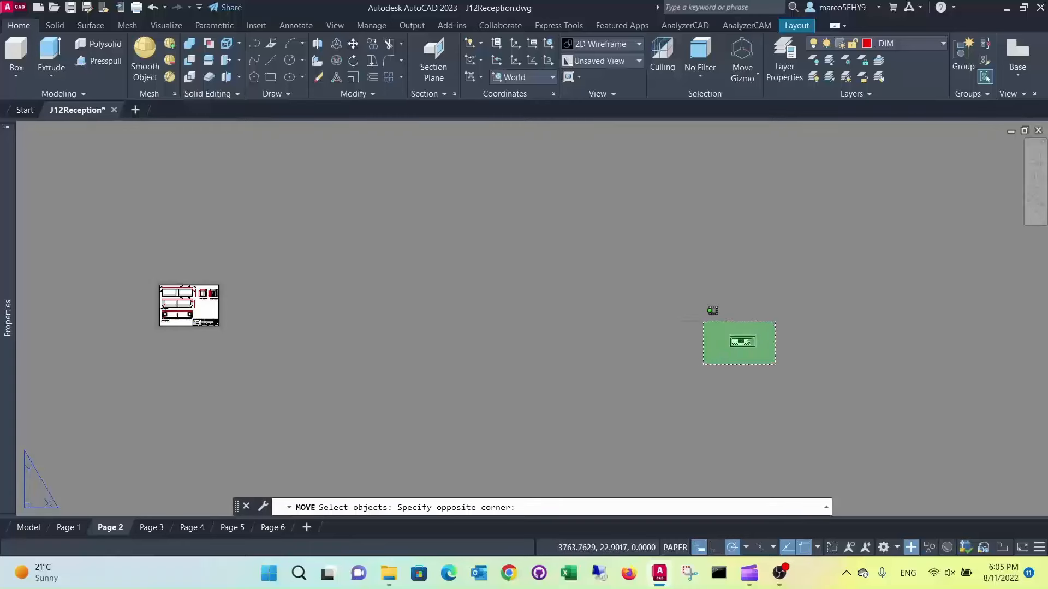
click(702, 322)
click(755, 346)
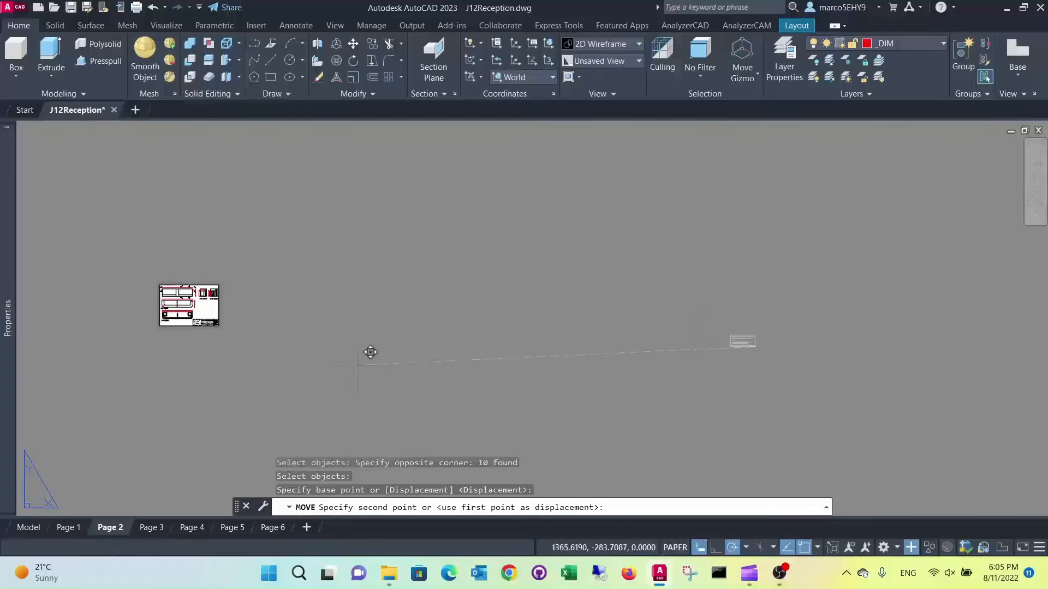
scroll(257, 309, up, 5)
middle_drag(257, 304, 532, 294)
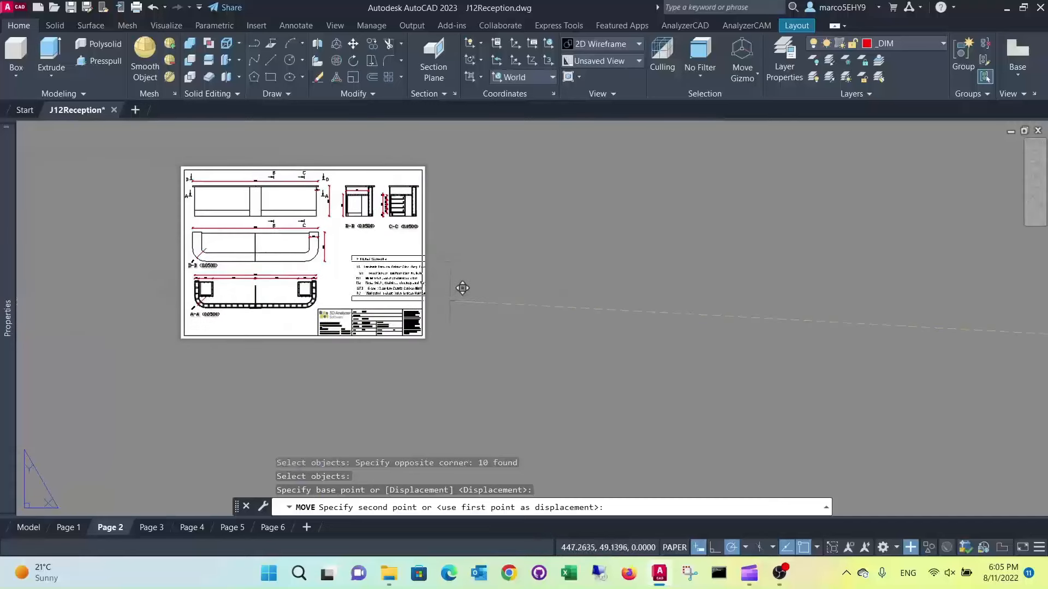
click(462, 284)
Scale the Finishes Schedule by a factor of 0.5, using its lower-right corner as the base point
scroll(502, 256, up, 2)
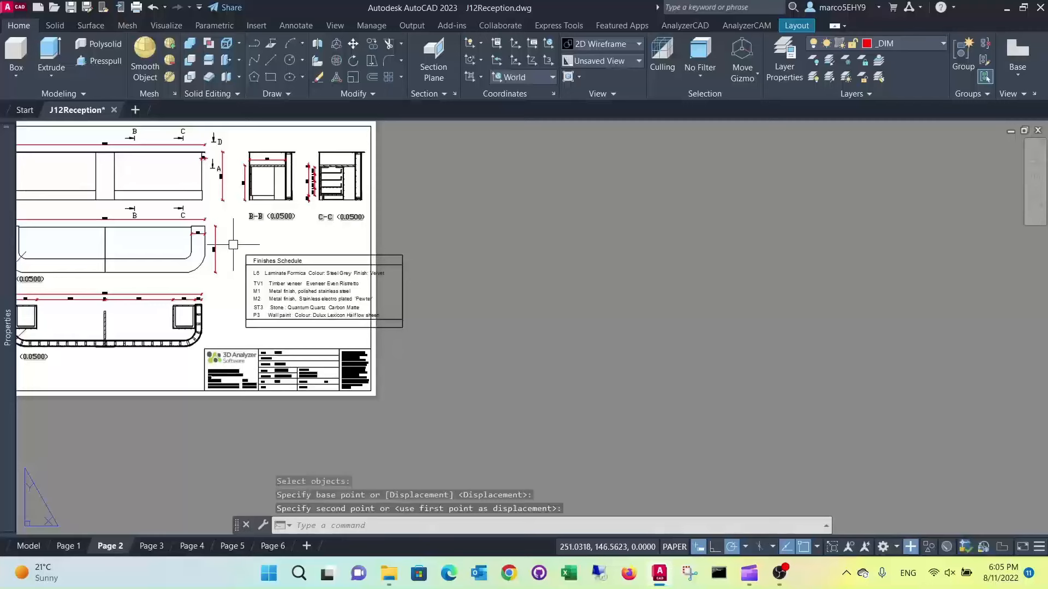
click(352, 80)
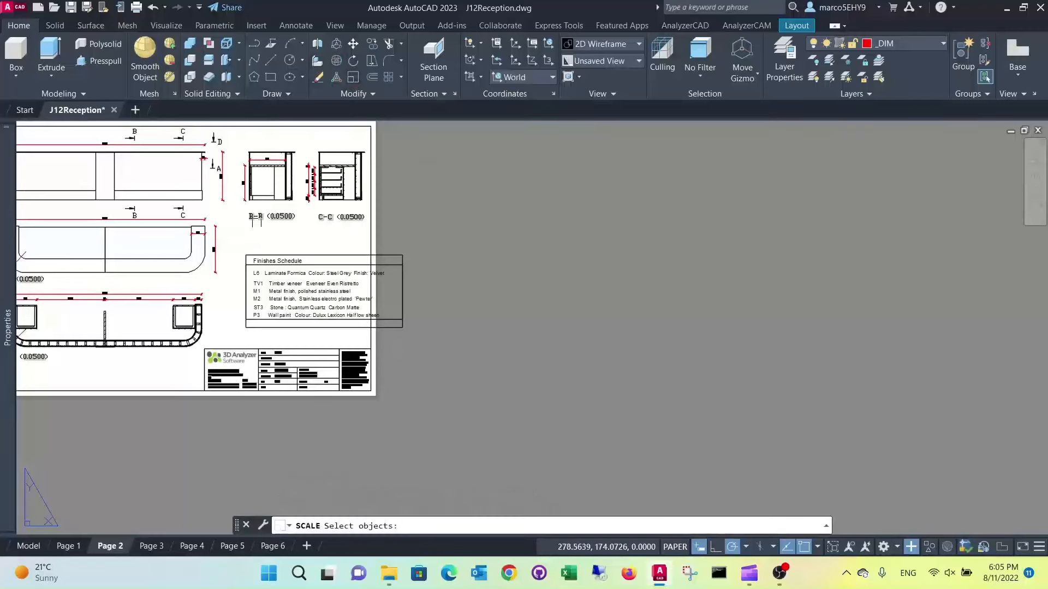
click(232, 248)
click(436, 340)
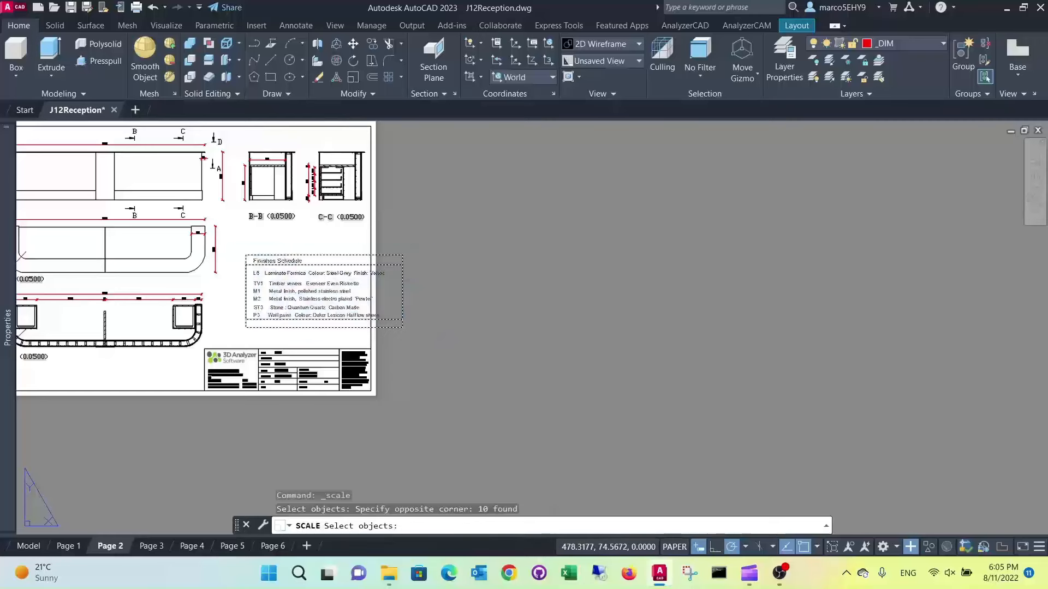
key(Return)
click(402, 327)
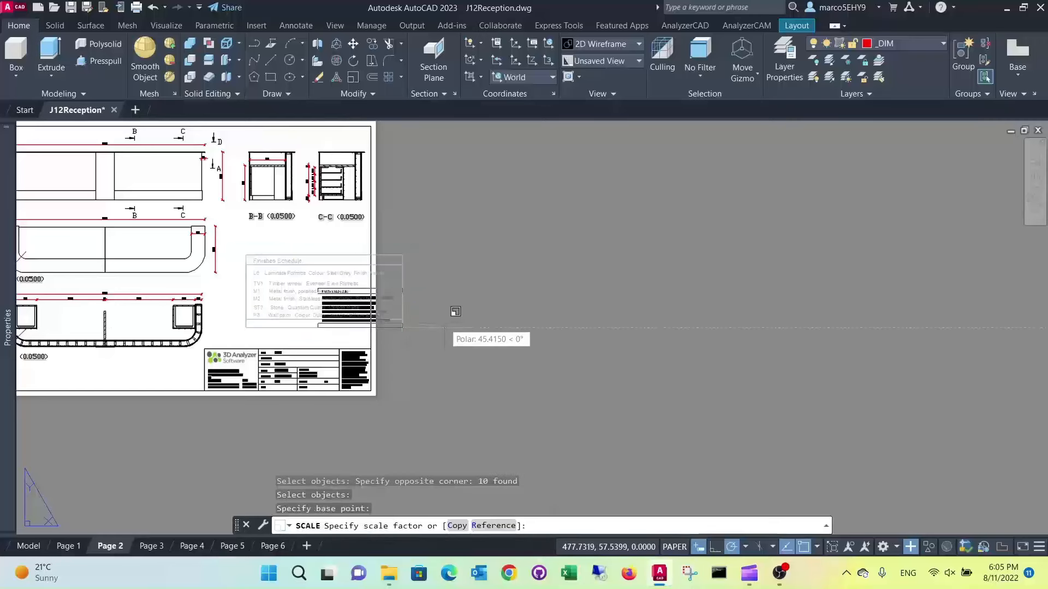
text(0.5)
key(Return)
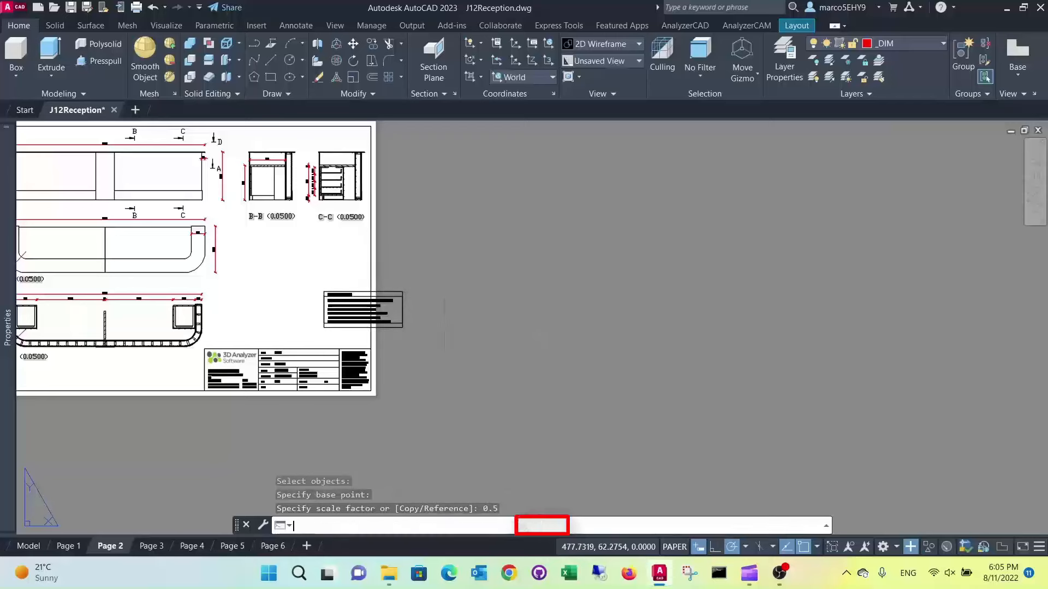
Move the reduced Finishes Schedule fully inside the sheet border, between the section views and the title block
text(m)
key(Return)
scroll(296, 293, up, 4)
click(296, 293)
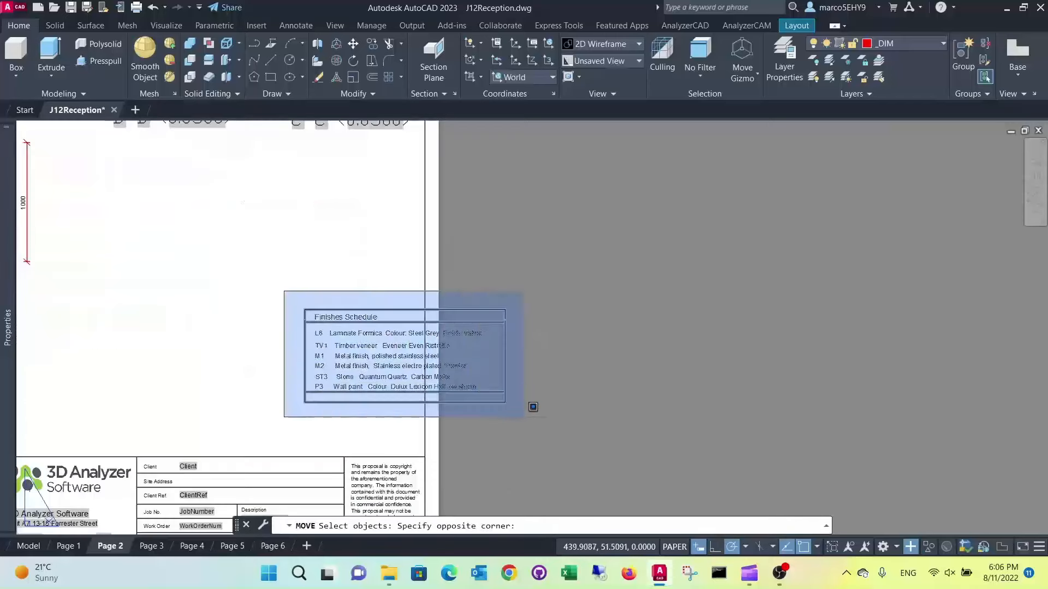
click(533, 406)
key(Return)
click(544, 394)
scroll(371, 328, down, 4)
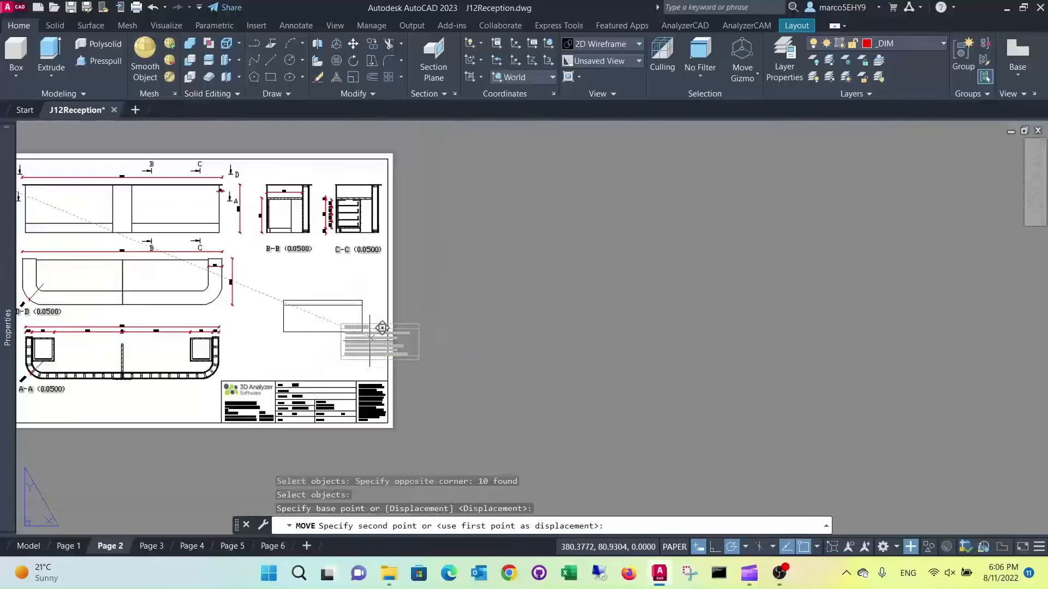
click(372, 330)
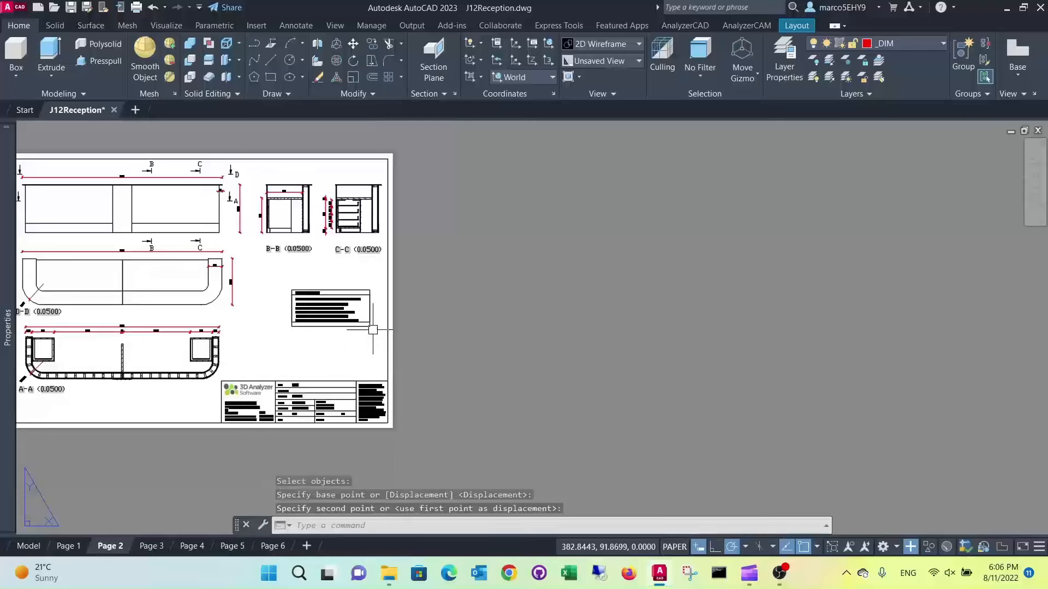
key(Escape)
scroll(304, 300, up, 3)
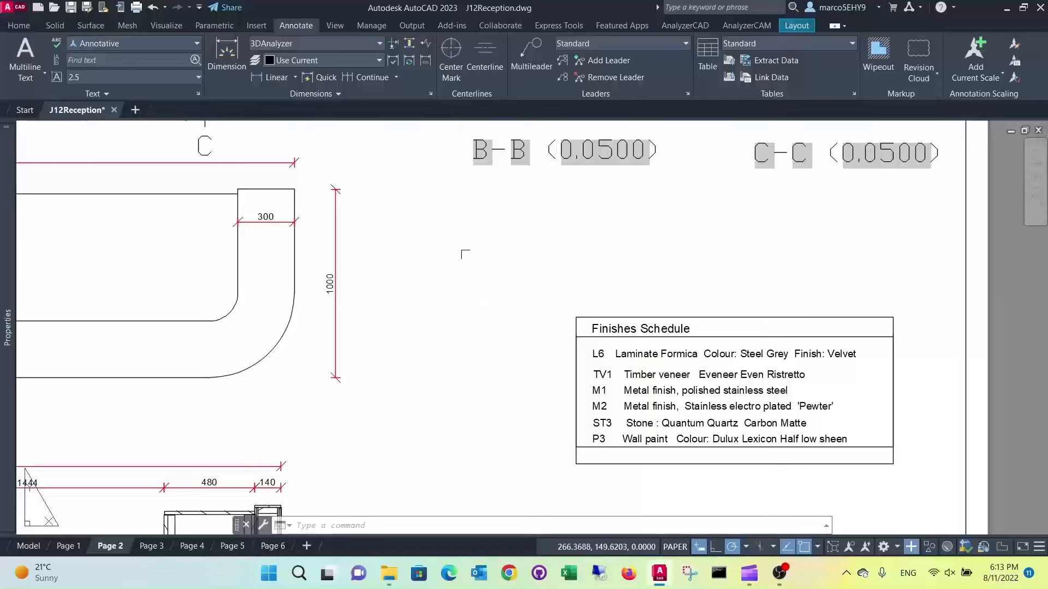
scroll(447, 260, down, 5)
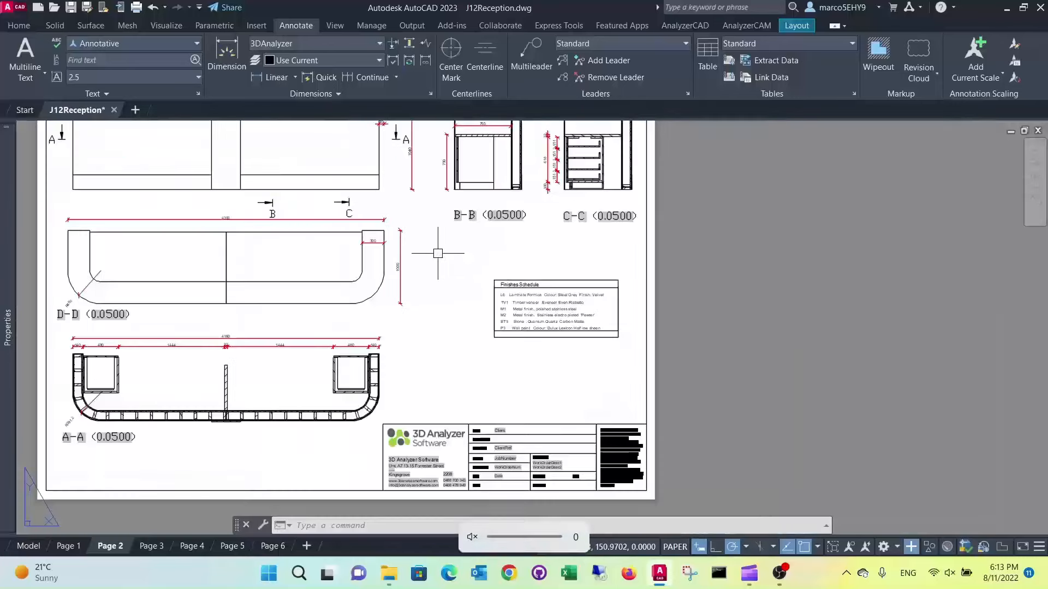
scroll(525, 344, up, 3)
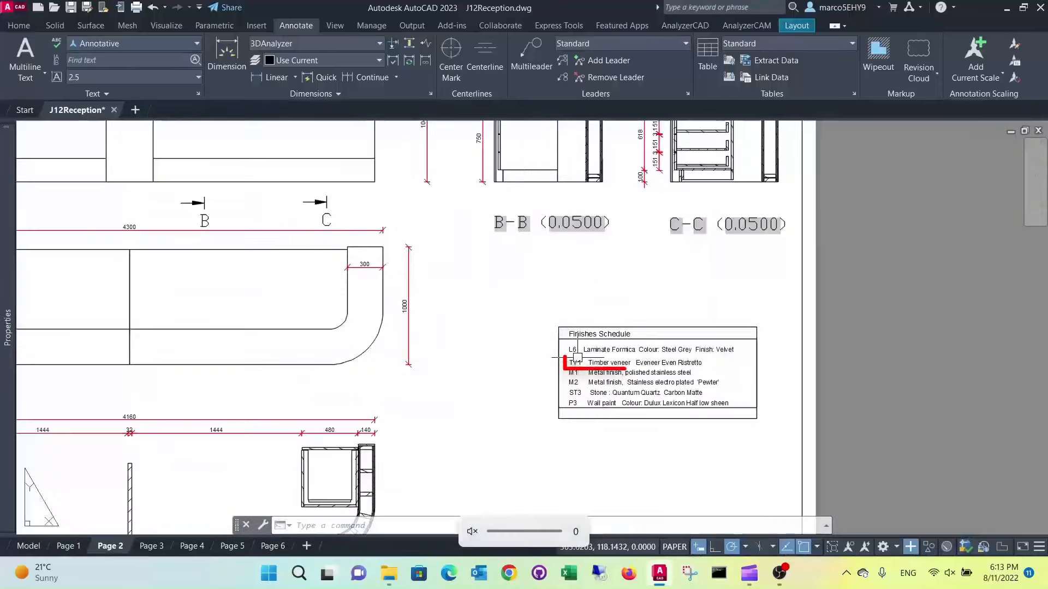
scroll(452, 279, down, 3)
scroll(452, 279, down, 2)
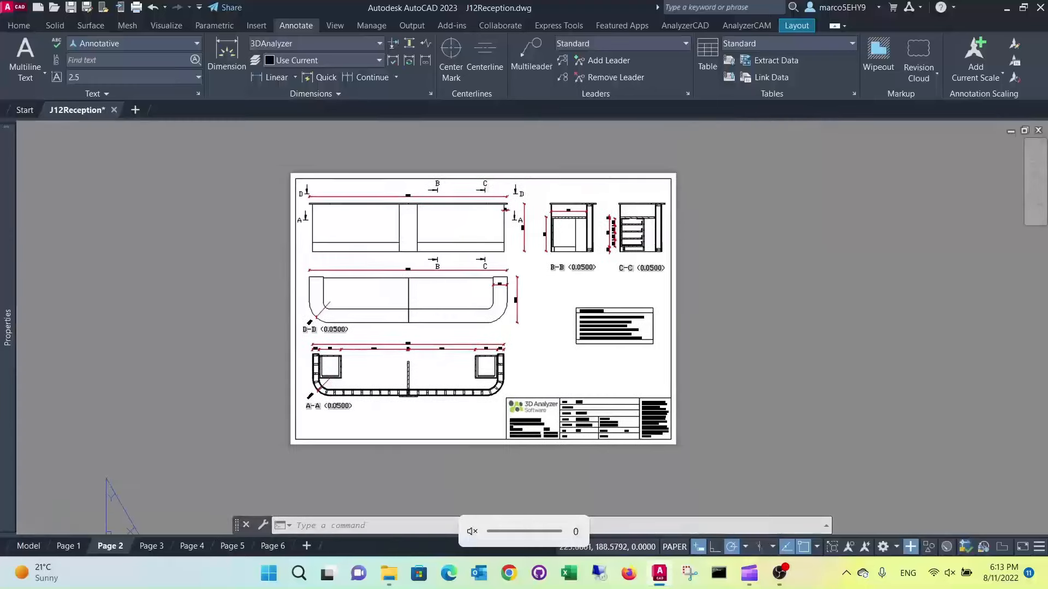
Place a multiline text label reading "TV1" on the right-hand panel of the desk's front elevation
scroll(462, 227, up, 2)
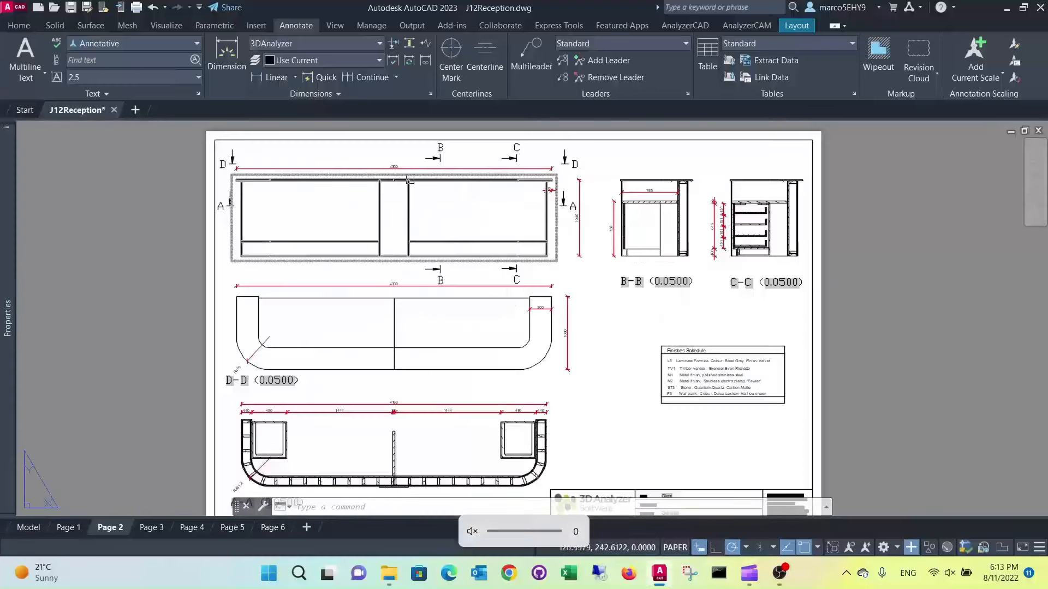
click(44, 78)
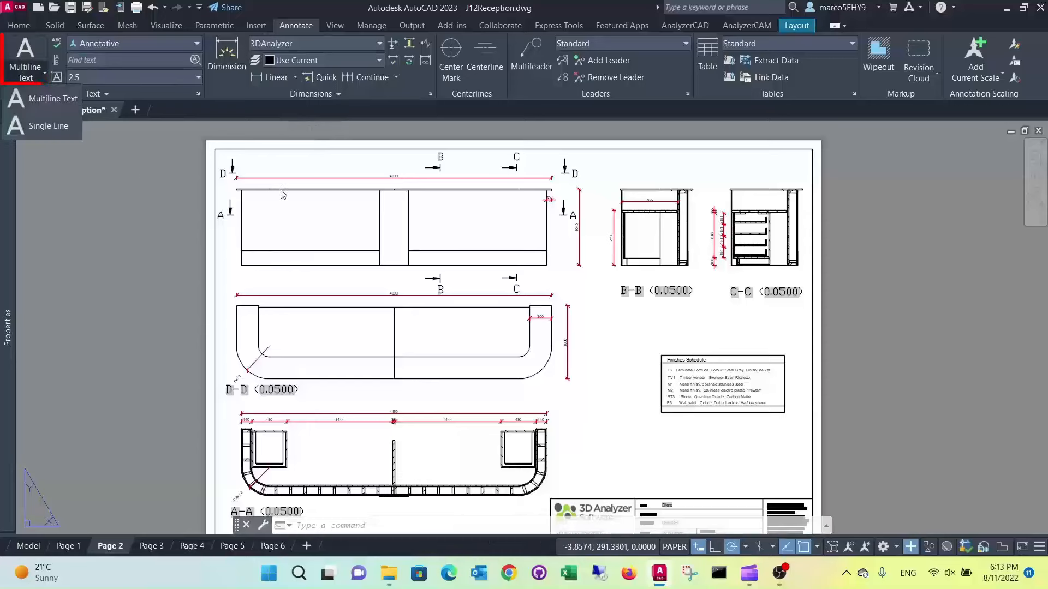
click(45, 96)
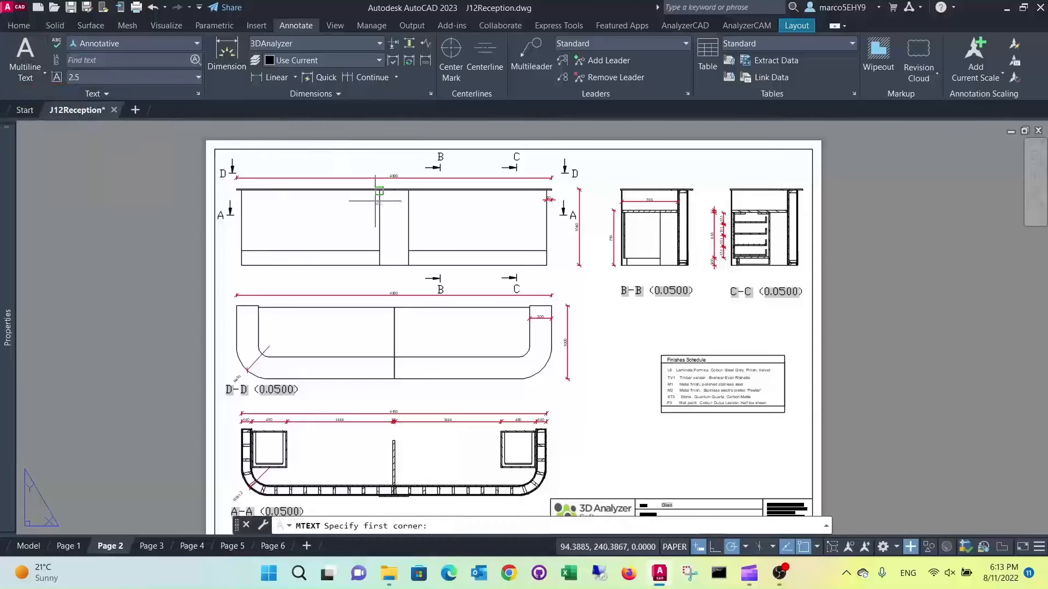
scroll(463, 219, up, 2)
click(445, 219)
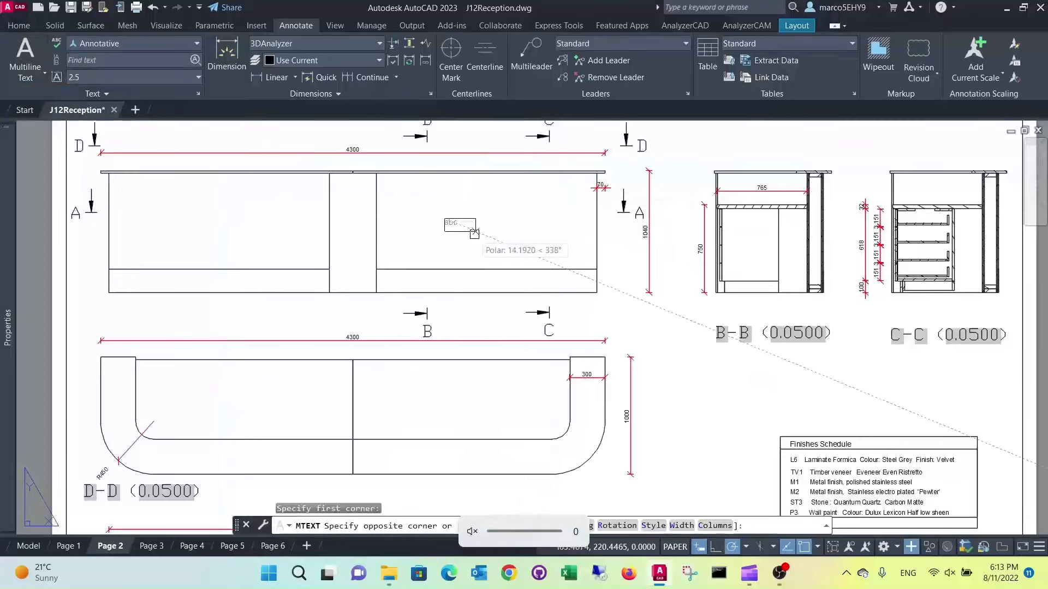
click(479, 234)
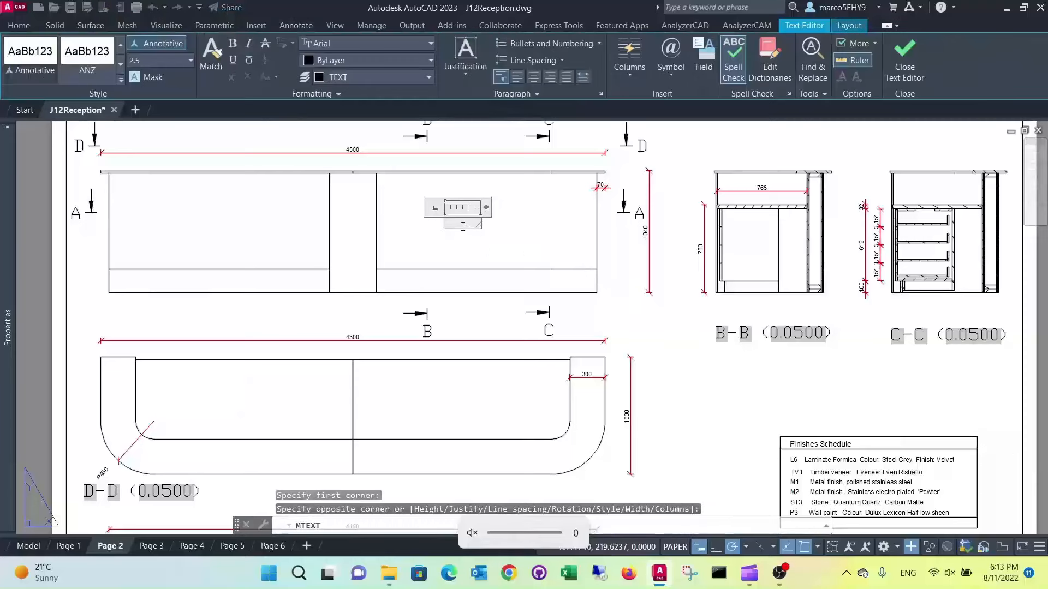
text(TV1)
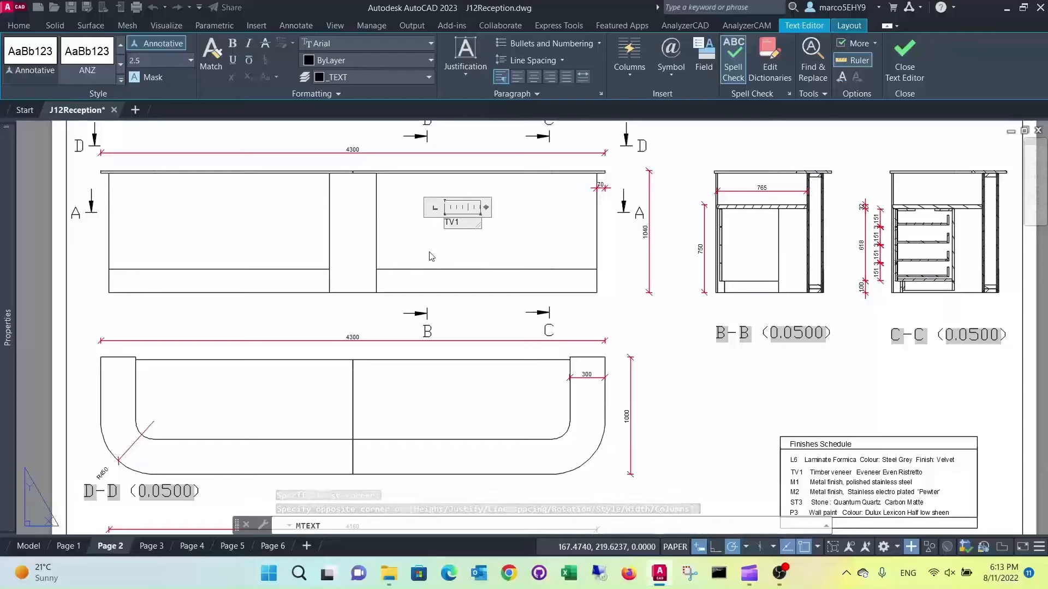
click(442, 229)
Turn on the text frame for the TV1 label by setting its Text frame property to Yes
scroll(444, 220, up, 3)
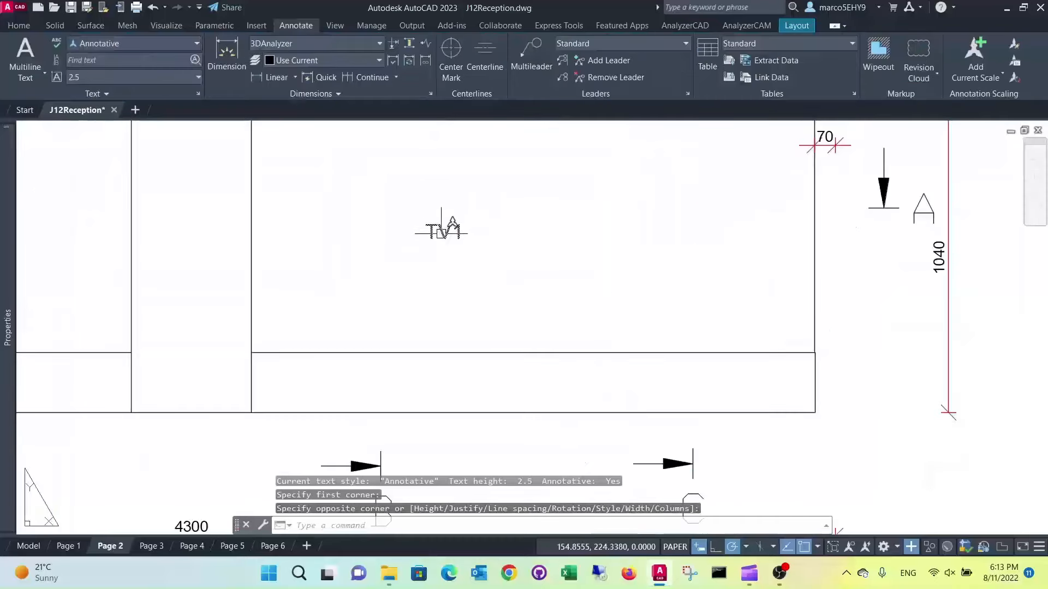
click(447, 235)
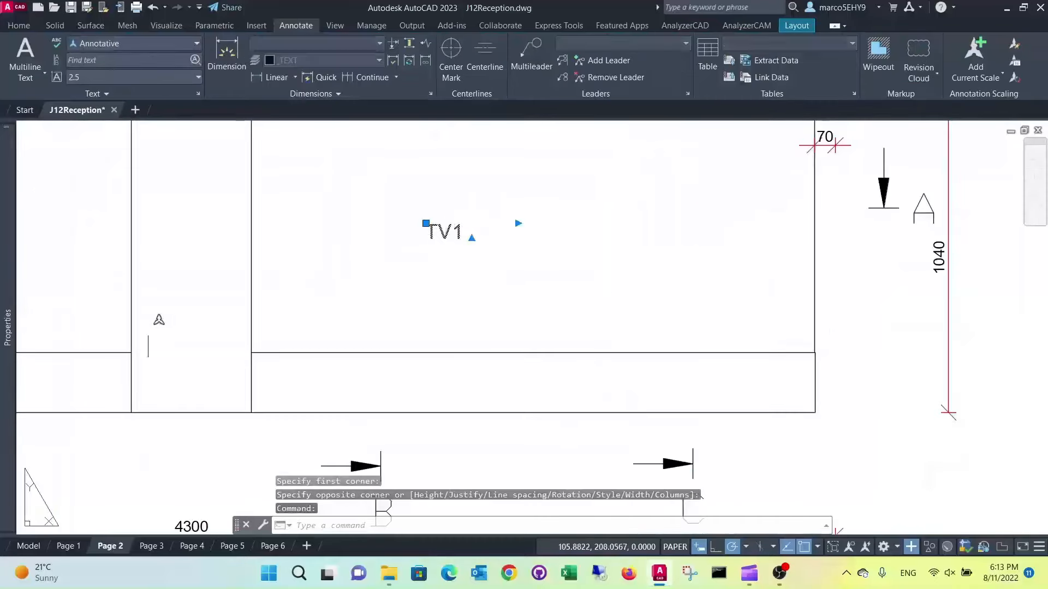
mouse_move(11, 448)
key(XF86AudioLowerVolume)
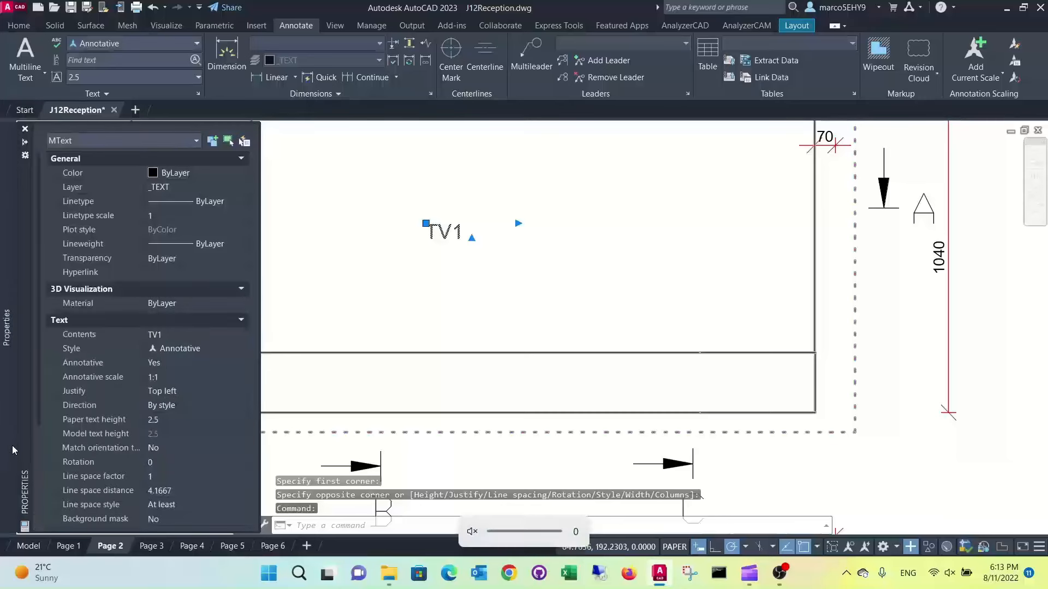
scroll(188, 443, down, 3)
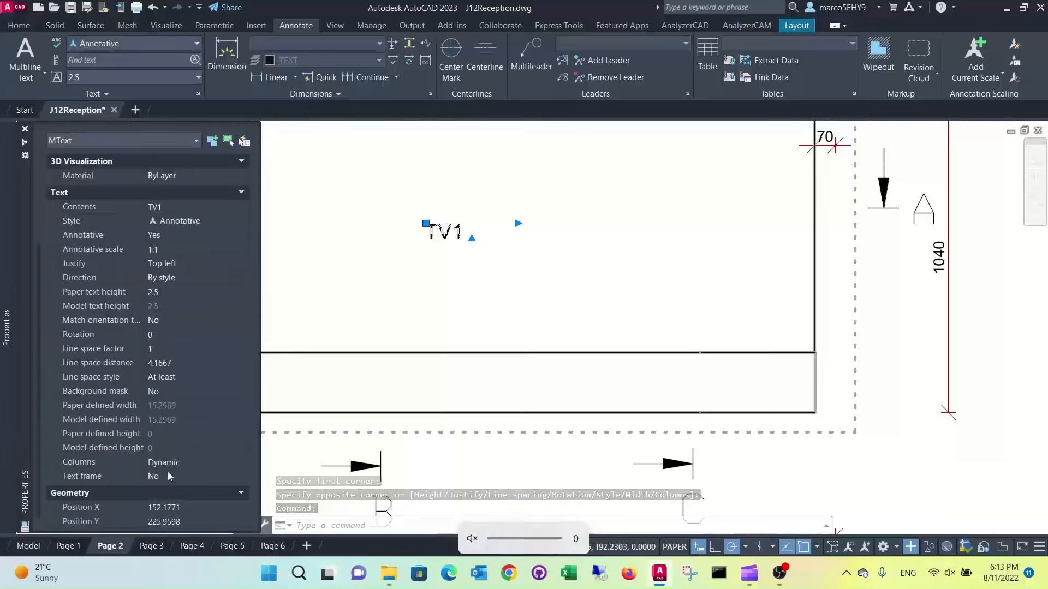
click(241, 476)
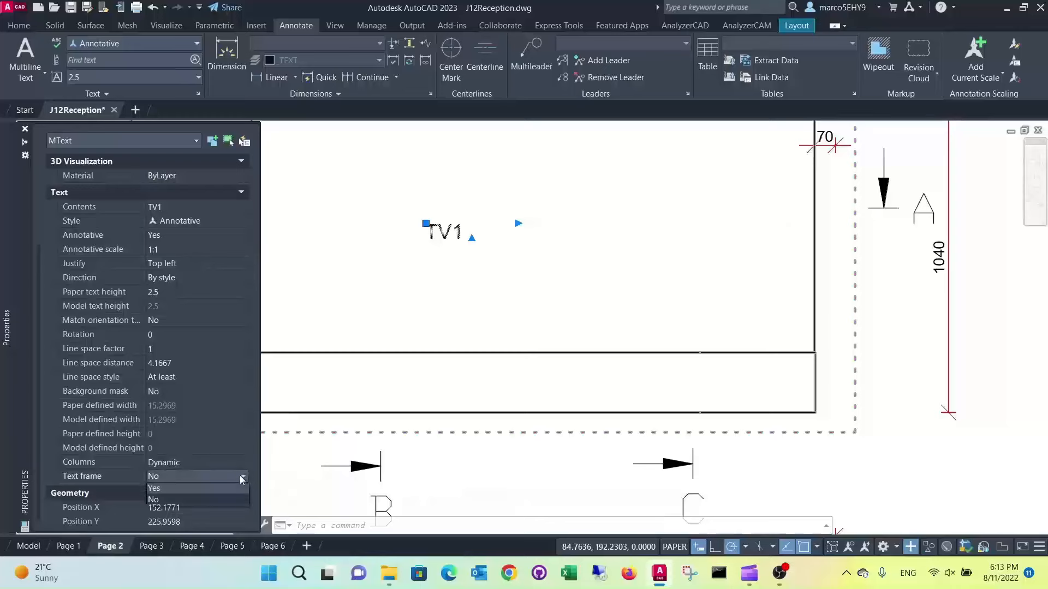
click(173, 489)
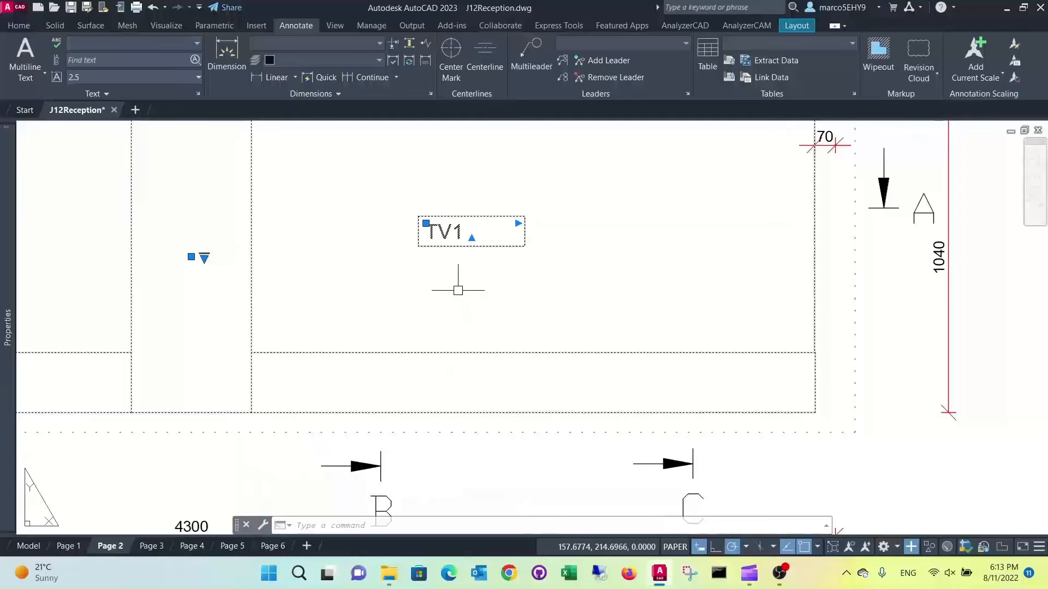
Narrow the TV1 label's text box so its frame fits closely around the text, and deselect it
click(518, 223)
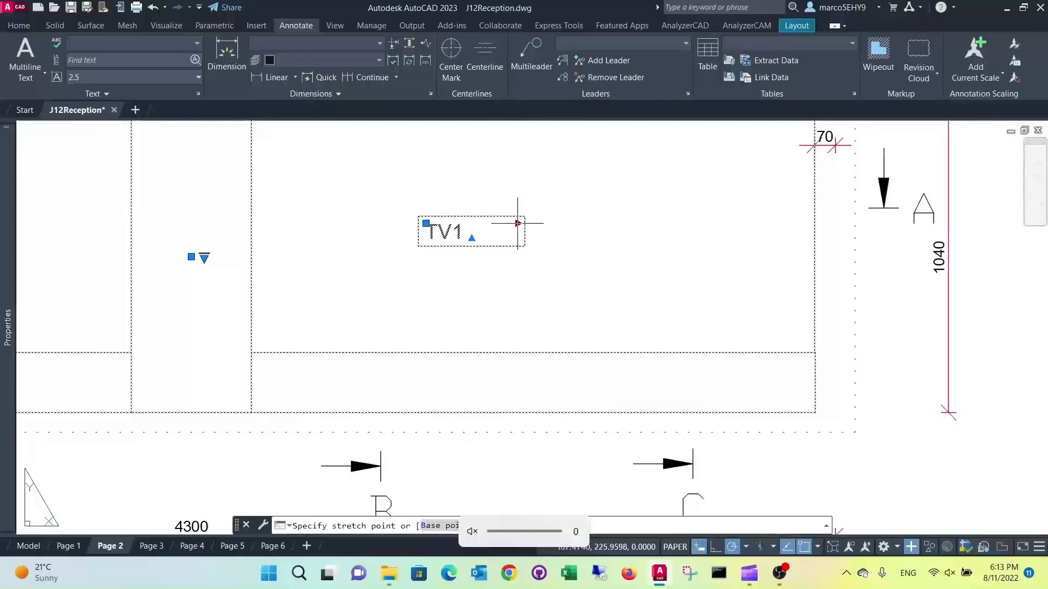
click(477, 218)
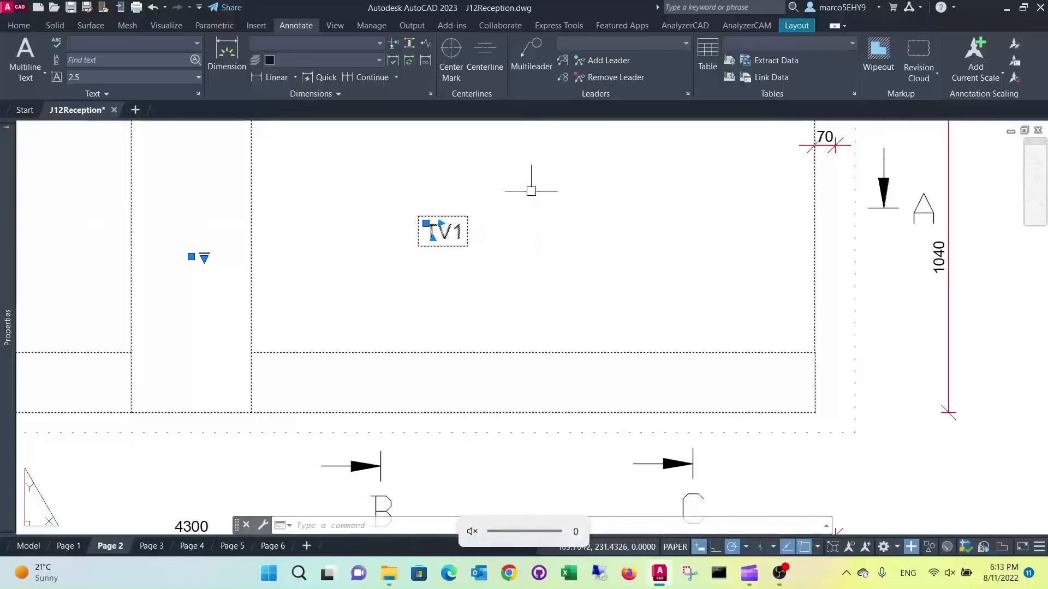
key(Escape)
key(Escape)
Copy the framed TV1 label from the front elevation's right-hand panel to its left-hand panel and its centre column
scroll(533, 187, down, 4)
scroll(533, 224, up, 1)
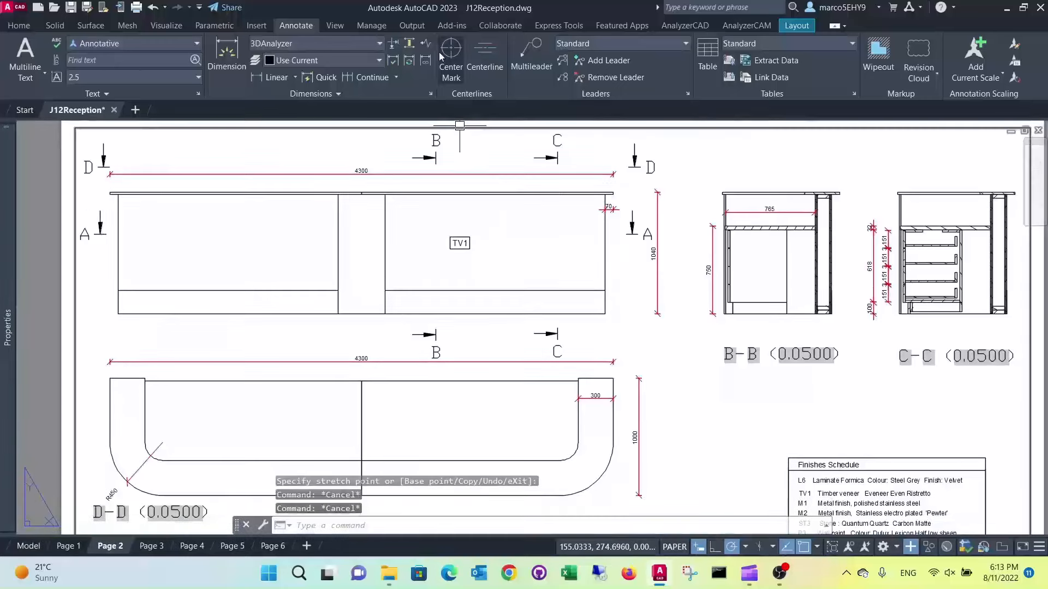
click(18, 26)
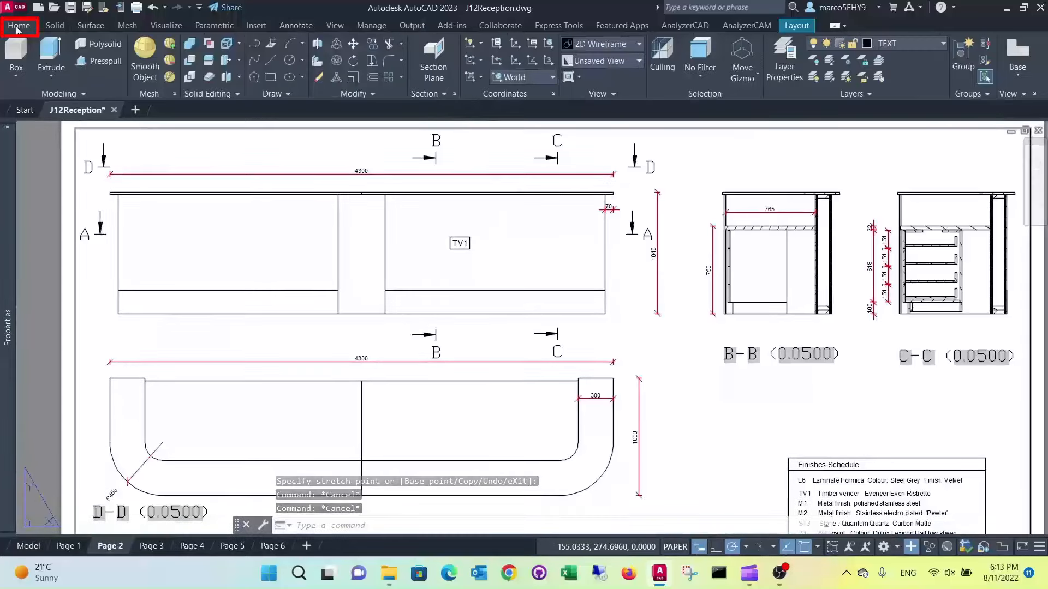
click(373, 44)
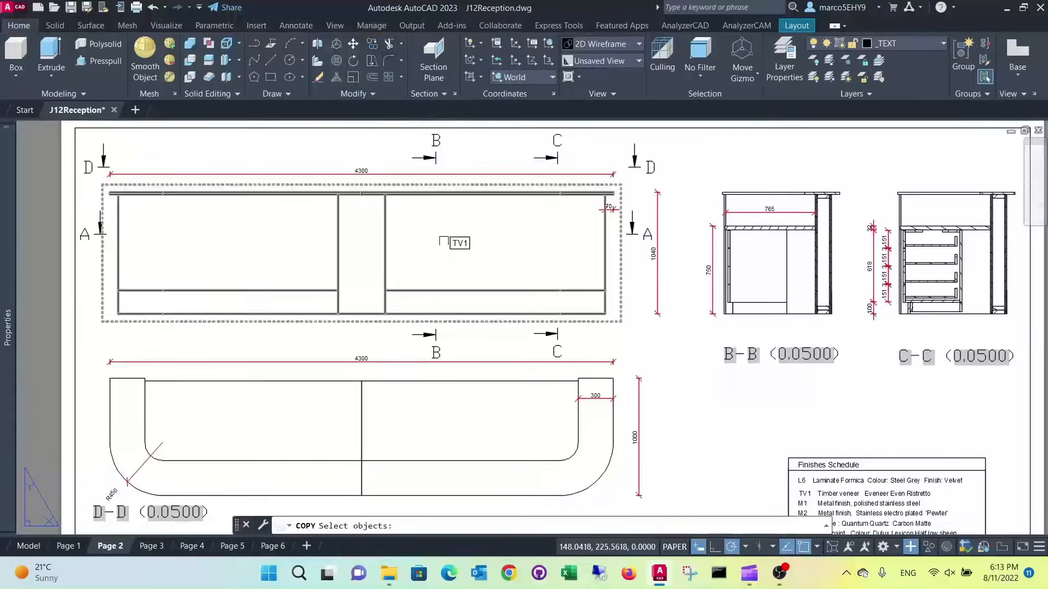
click(459, 243)
key(Return)
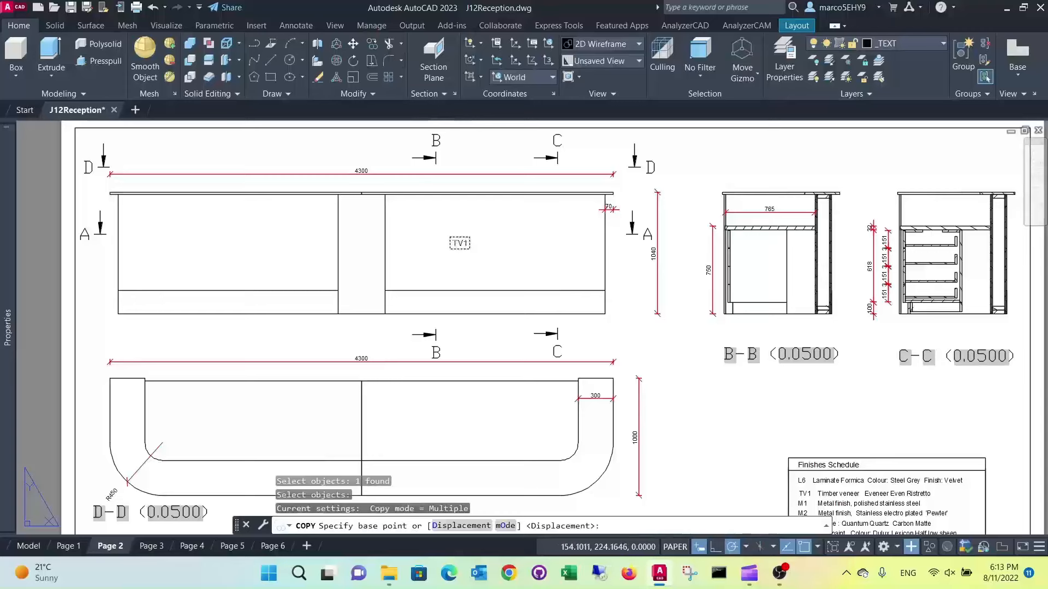
click(461, 245)
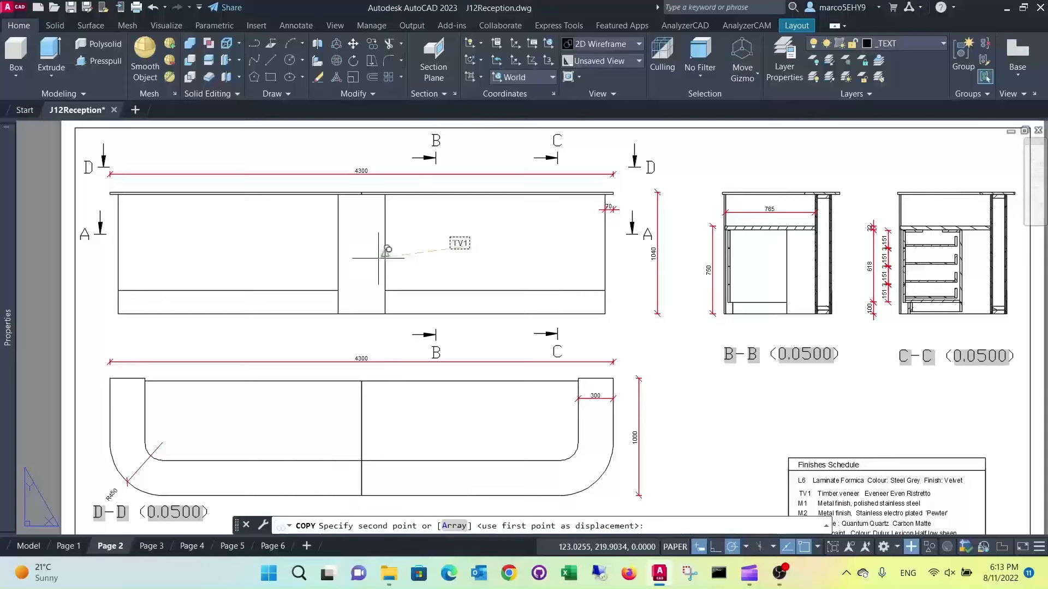
click(222, 243)
scroll(317, 224, up, 2)
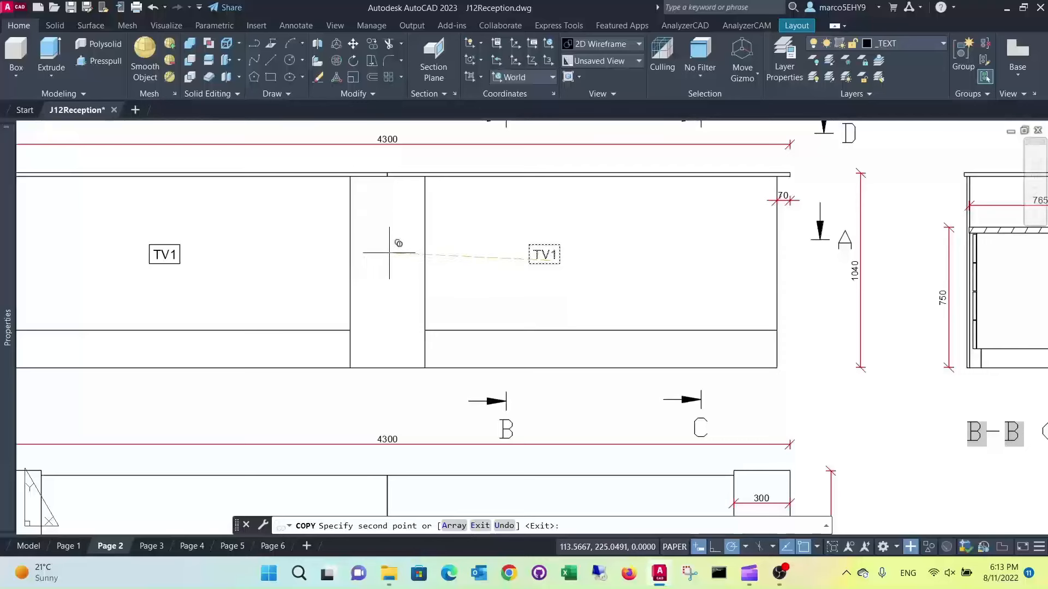
click(390, 257)
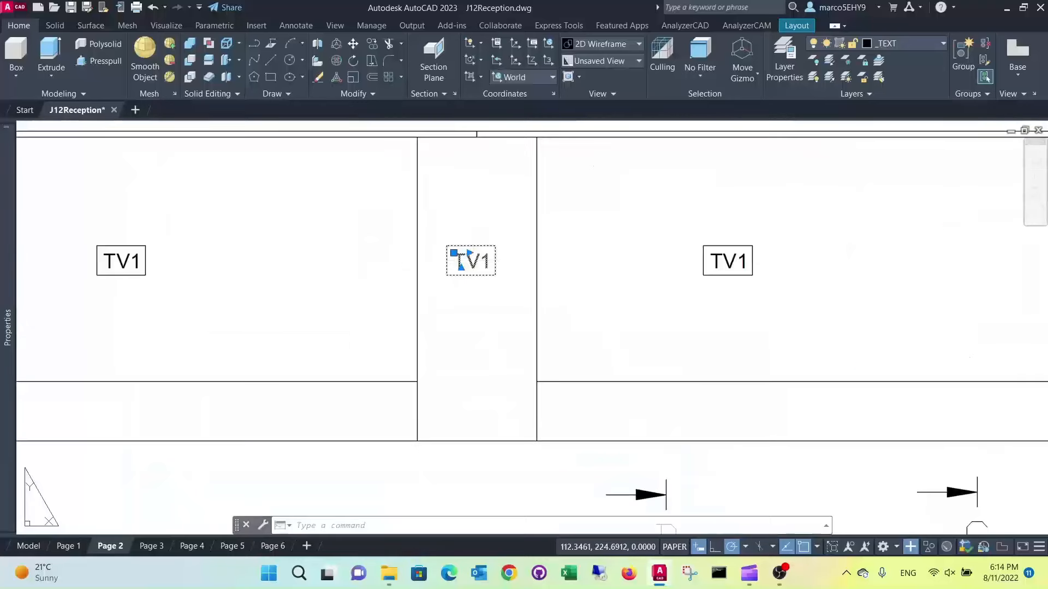
Change the text of the label copy on the front elevation's centre column to M1
double_click(462, 262)
key(Delete)
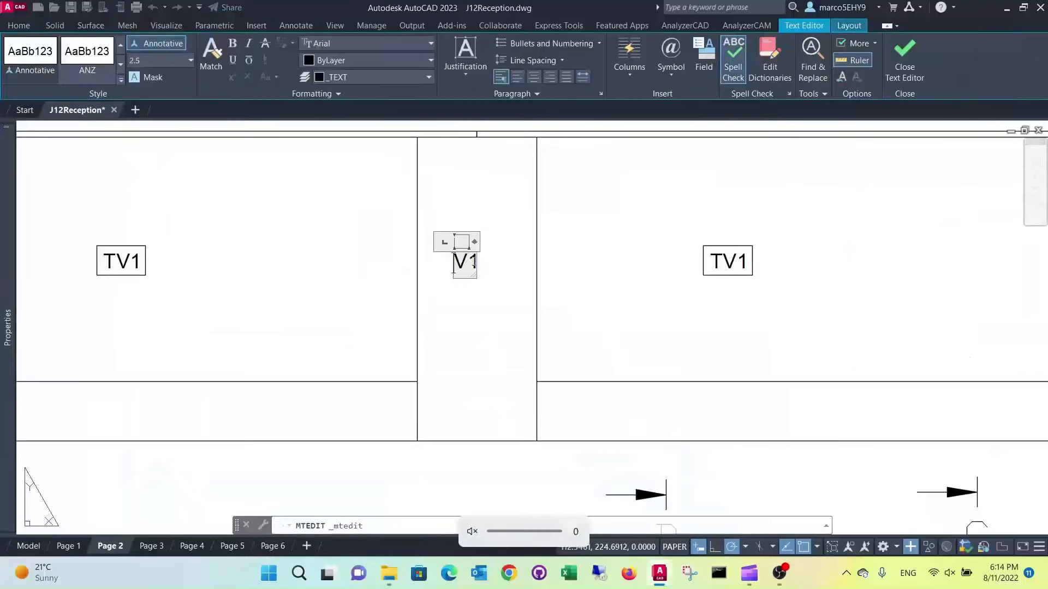
text(M)
click(461, 317)
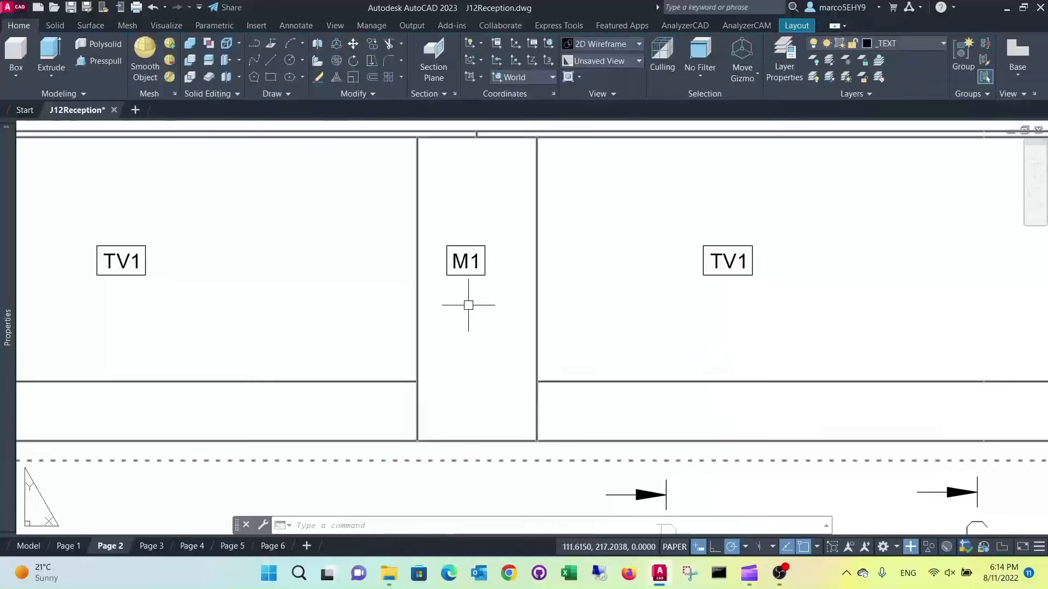
Copy the M1 label from the centre column to the left-hand kickboard of the front elevation
scroll(468, 304, down, 4)
scroll(486, 267, up, 2)
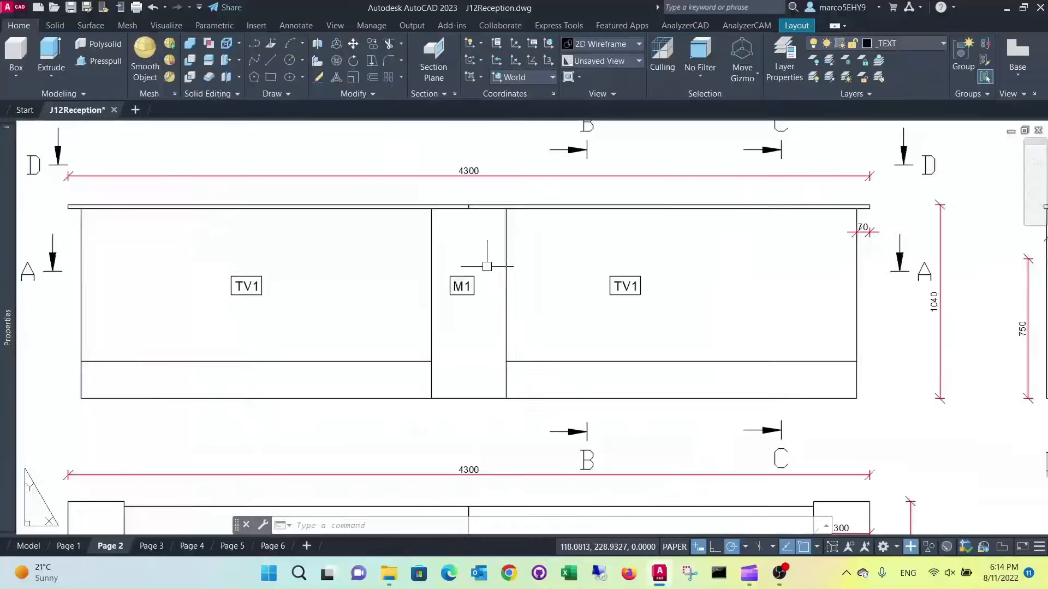
click(370, 46)
click(451, 292)
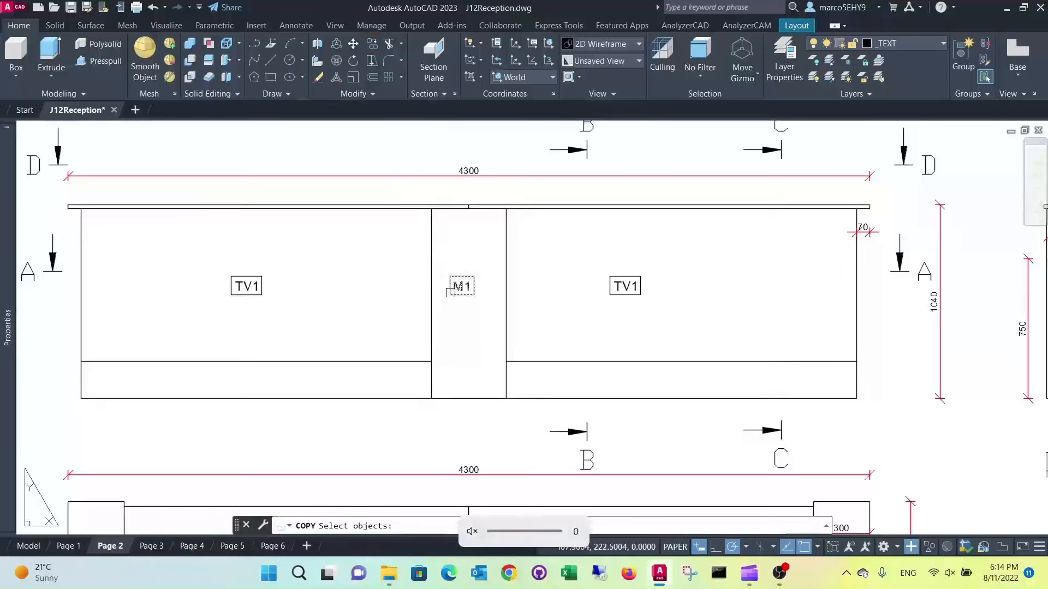
key(Return)
click(465, 301)
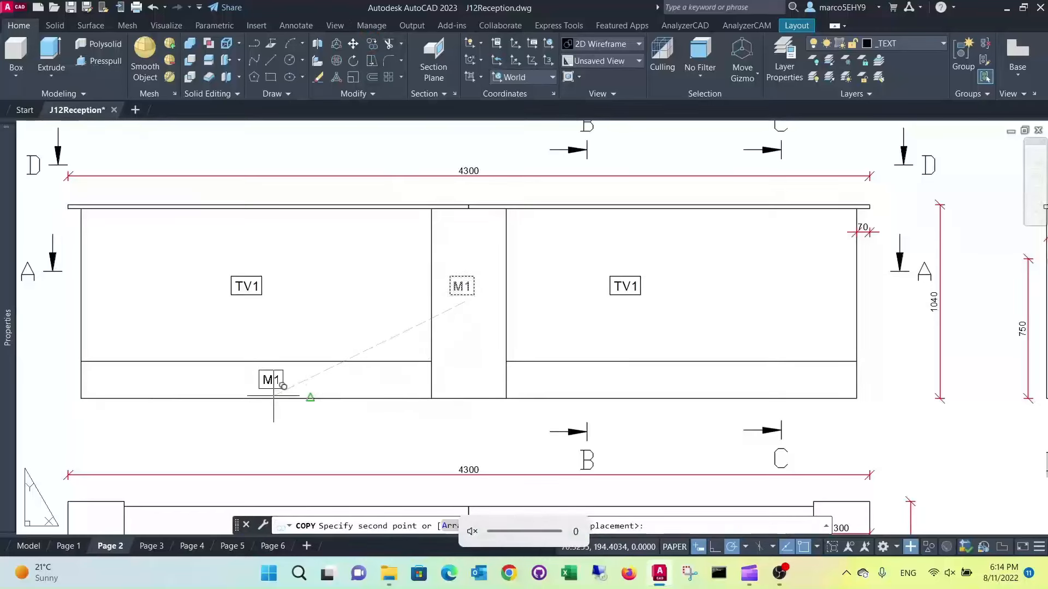
click(310, 397)
Change the text of the label on the left-hand kickboard to M2
scroll(376, 418, up, 4)
double_click(207, 326)
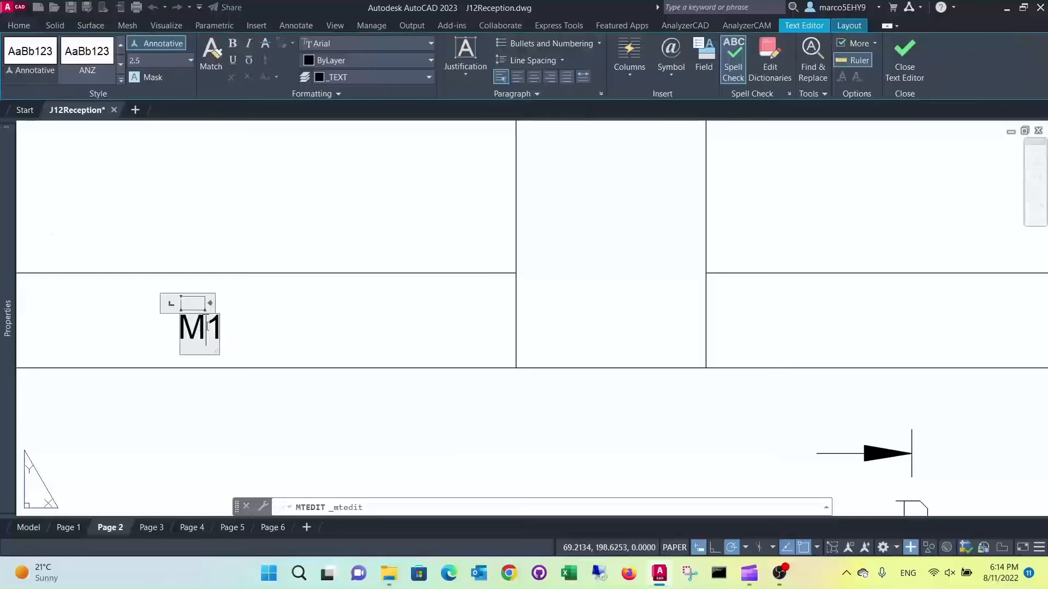
text(2)
key(Delete)
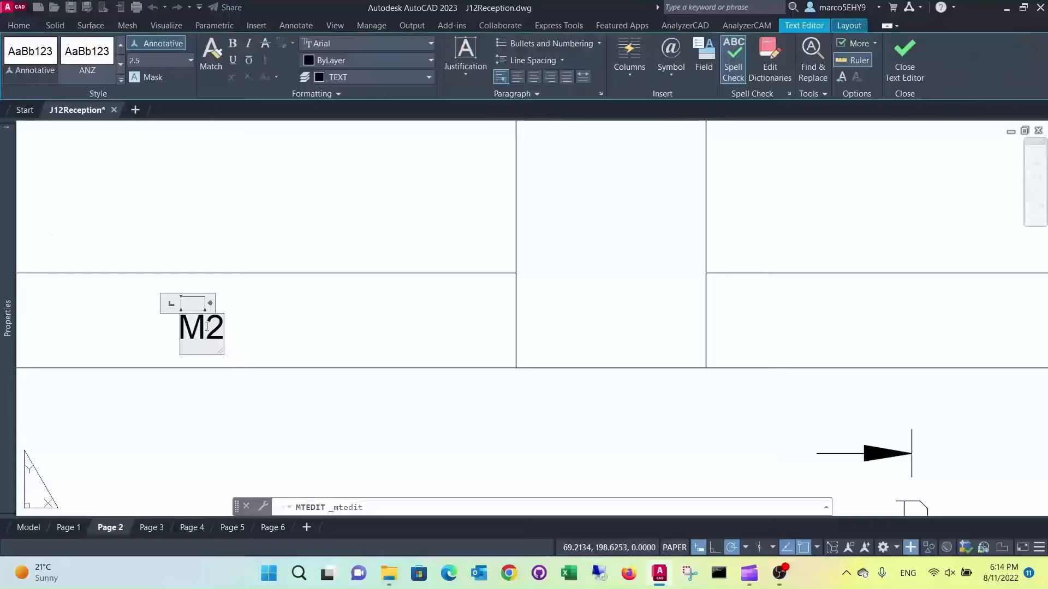
scroll(208, 326, down, 2)
click(332, 303)
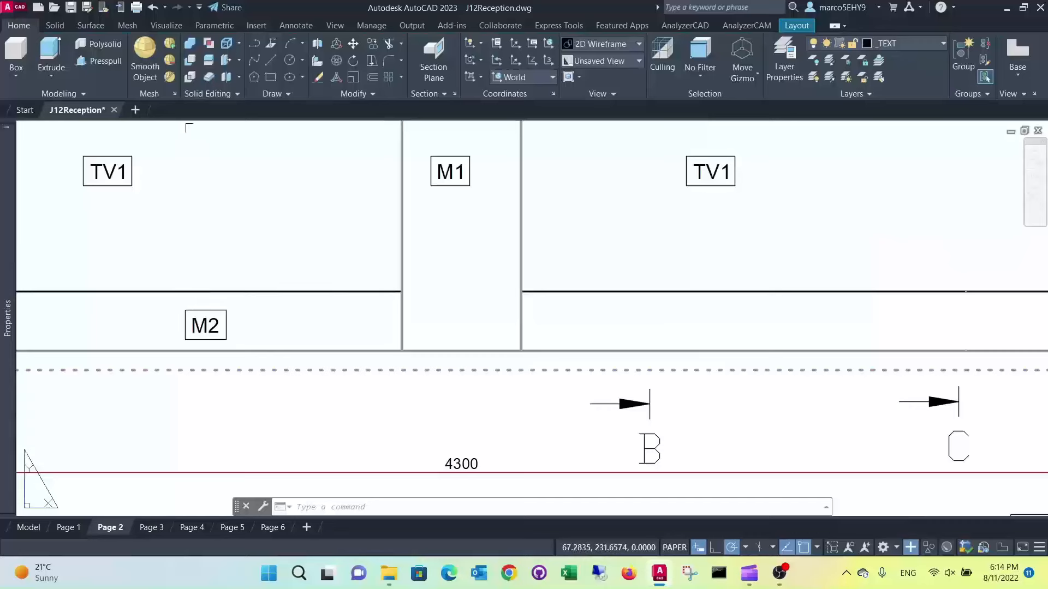
Copy the M2 label horizontally to the right-hand kickboard of the front elevation
click(372, 44)
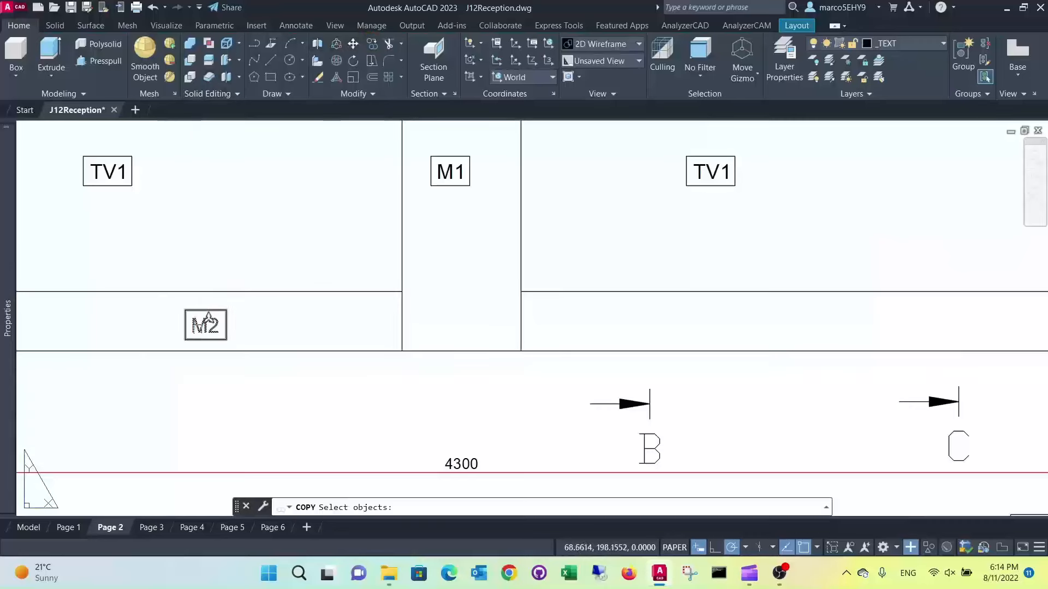
click(207, 323)
key(Return)
click(205, 324)
scroll(679, 304, down, 3)
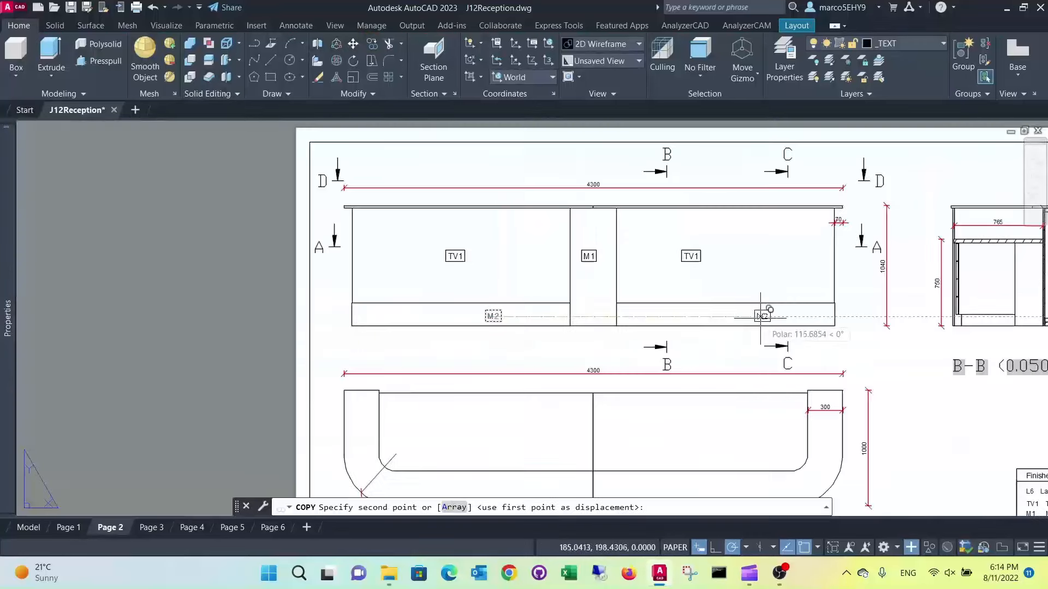
click(724, 316)
key(Escape)
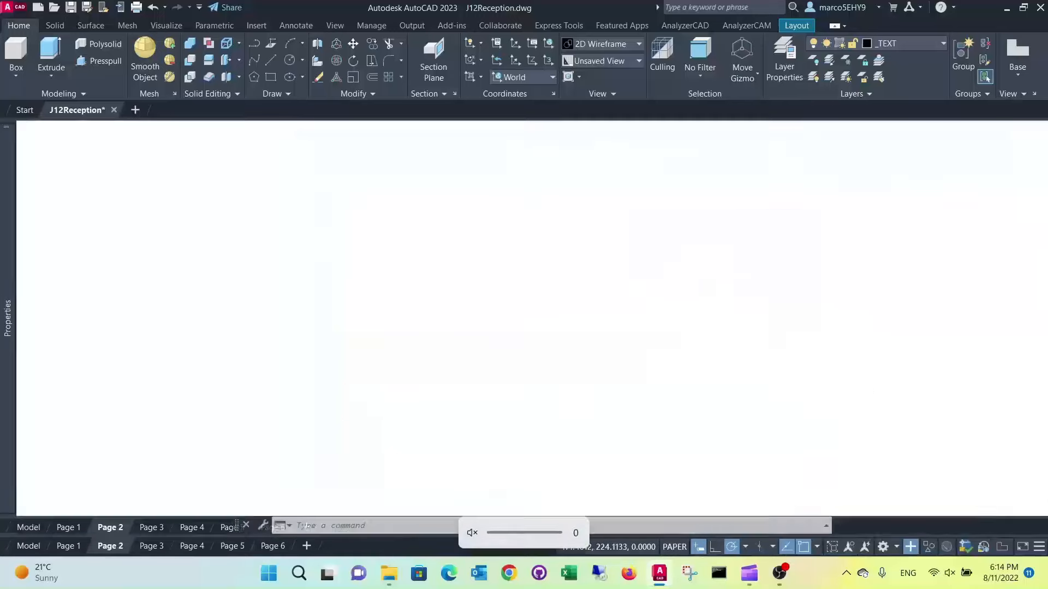
Copy the left-hand panel's TV1 label into plan view D-D twice, onto the curved outer counter band and the inner desktop
scroll(725, 258, down, 7)
scroll(734, 293, up, 6)
click(372, 44)
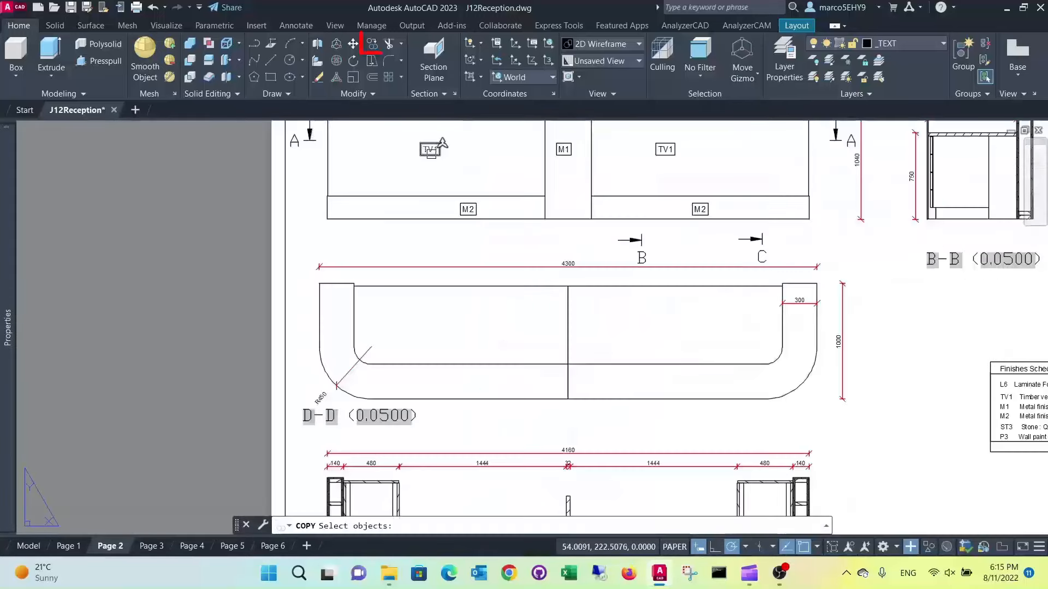
click(430, 149)
key(Return)
click(456, 146)
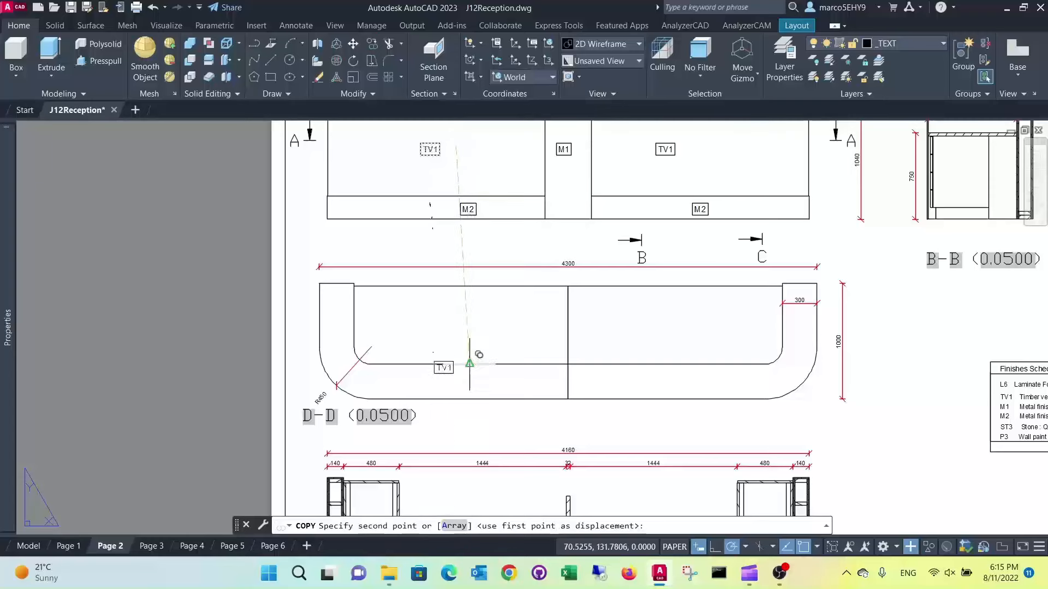
scroll(468, 368, up, 2)
click(457, 388)
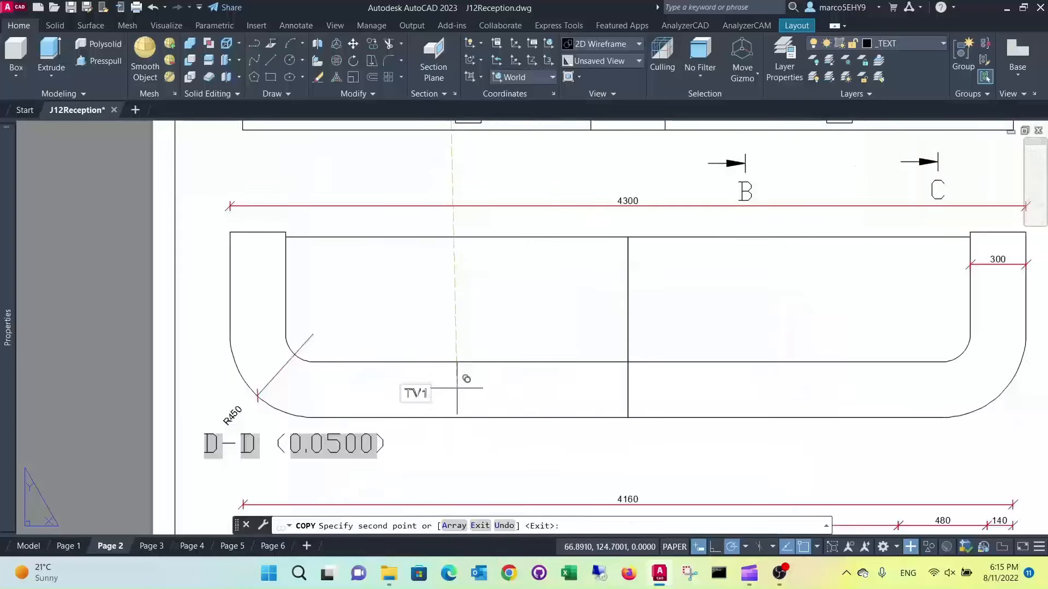
click(475, 293)
key(Escape)
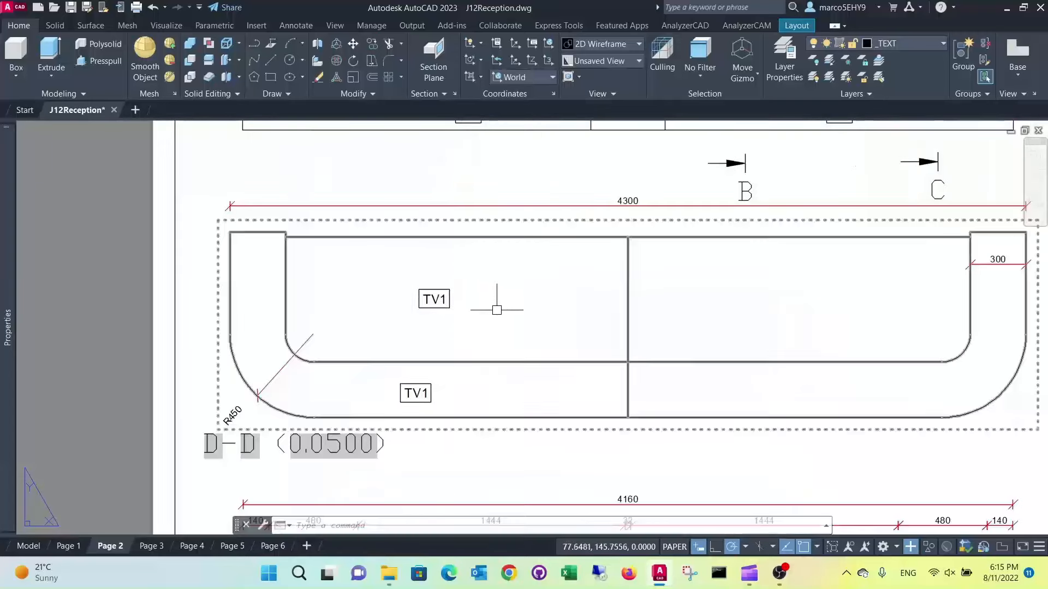
Change the text of the label on plan D-D's curved outer counter band to ST3
scroll(496, 307, down, 3)
scroll(748, 374, up, 5)
scroll(862, 363, down, 5)
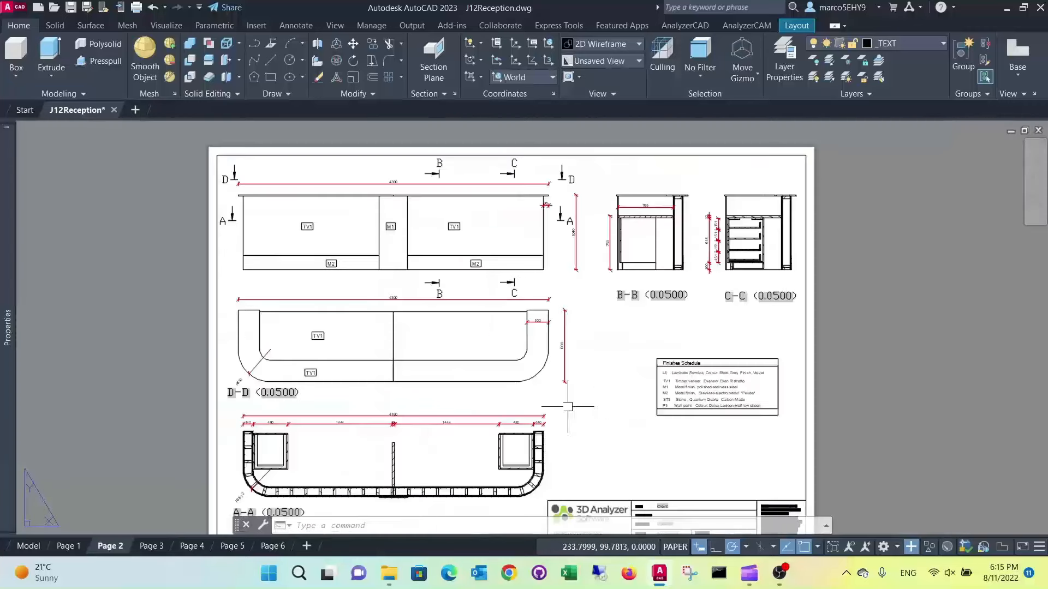
scroll(281, 363, up, 6)
double_click(281, 363)
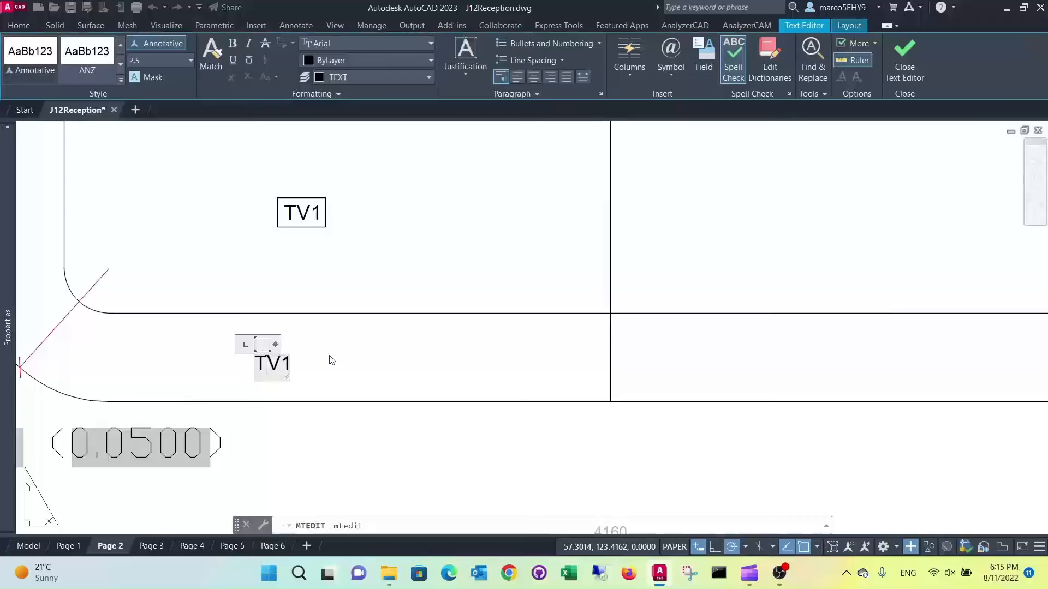
key(BackSpace)
key(BackSpace)
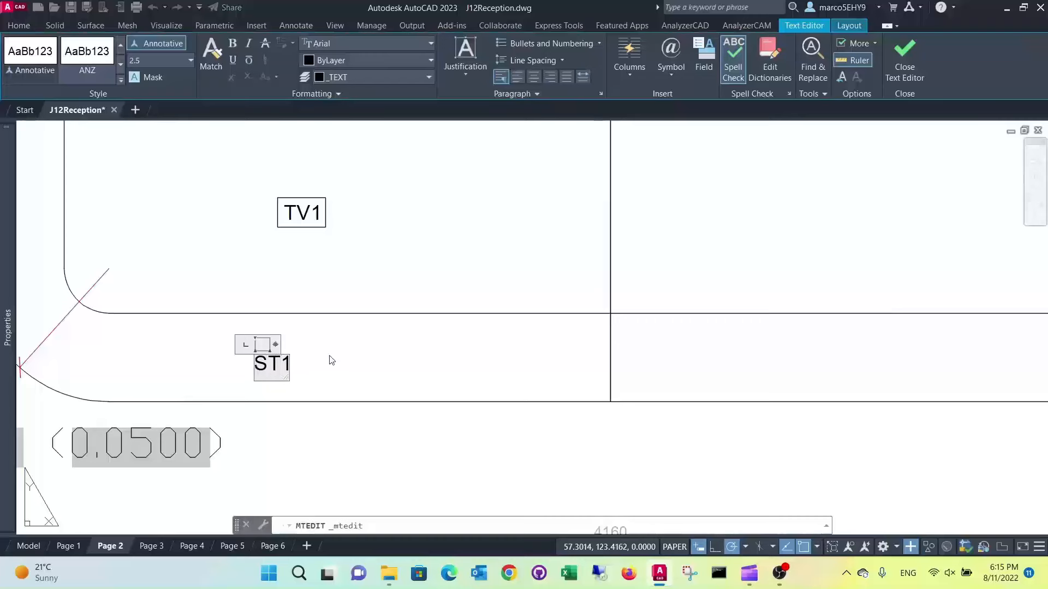
text(ST)
key(Delete)
text(3)
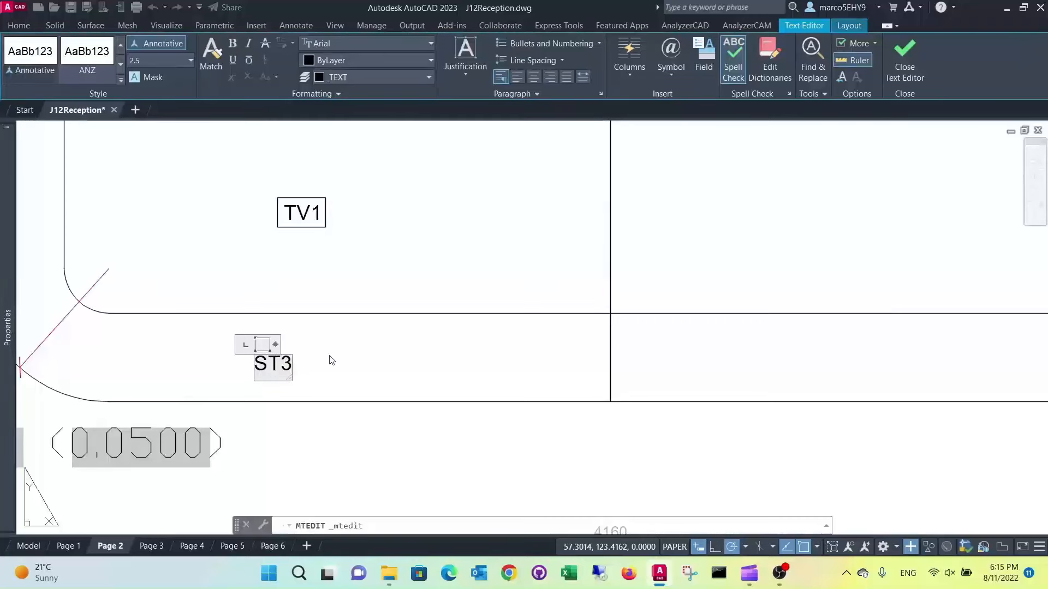
click(338, 250)
Check the laminate code in the Finishes Schedule and change the label on plan D-D's inner desktop to L6
scroll(337, 249, down, 8)
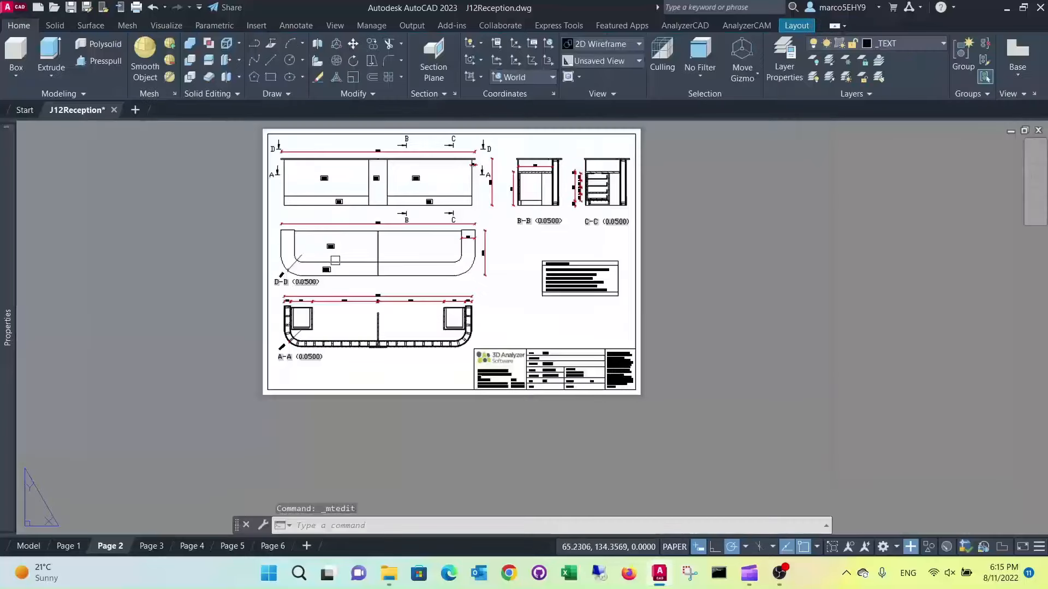
scroll(502, 293, up, 6)
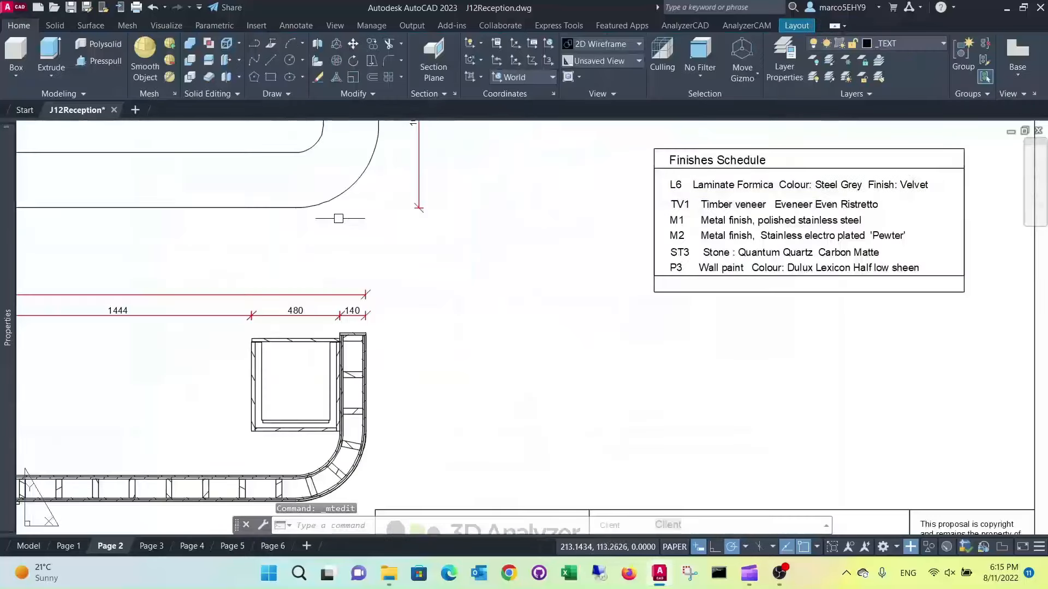
scroll(497, 241, down, 4)
scroll(244, 169, up, 5)
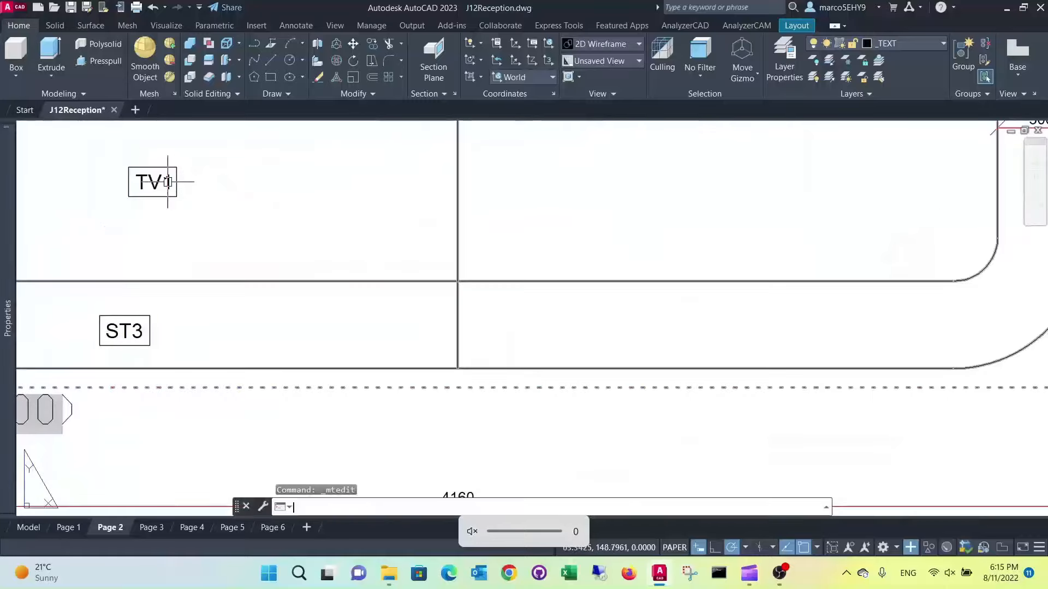
double_click(147, 186)
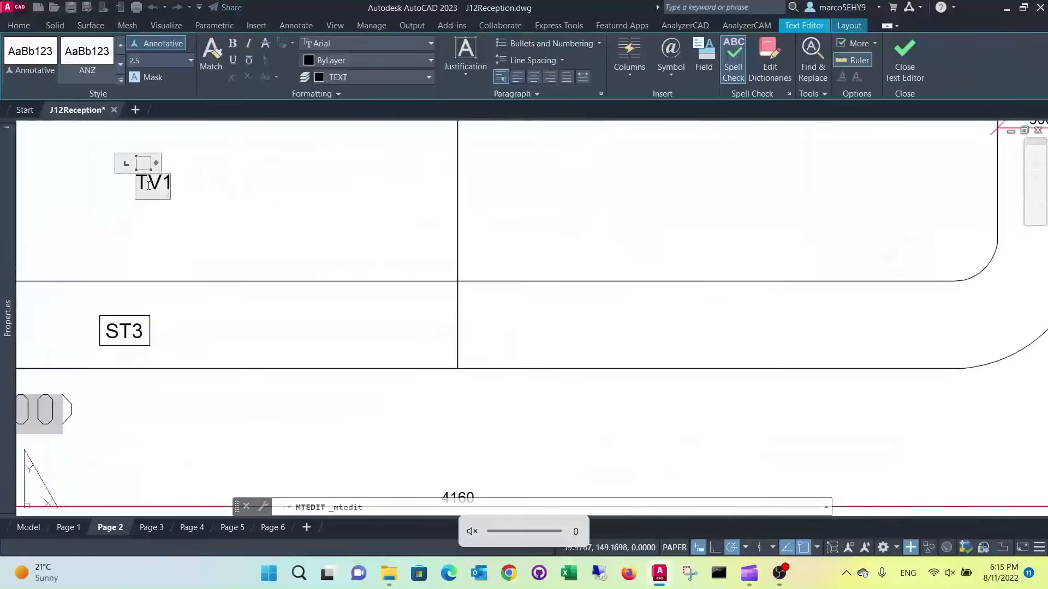
key(BackSpace)
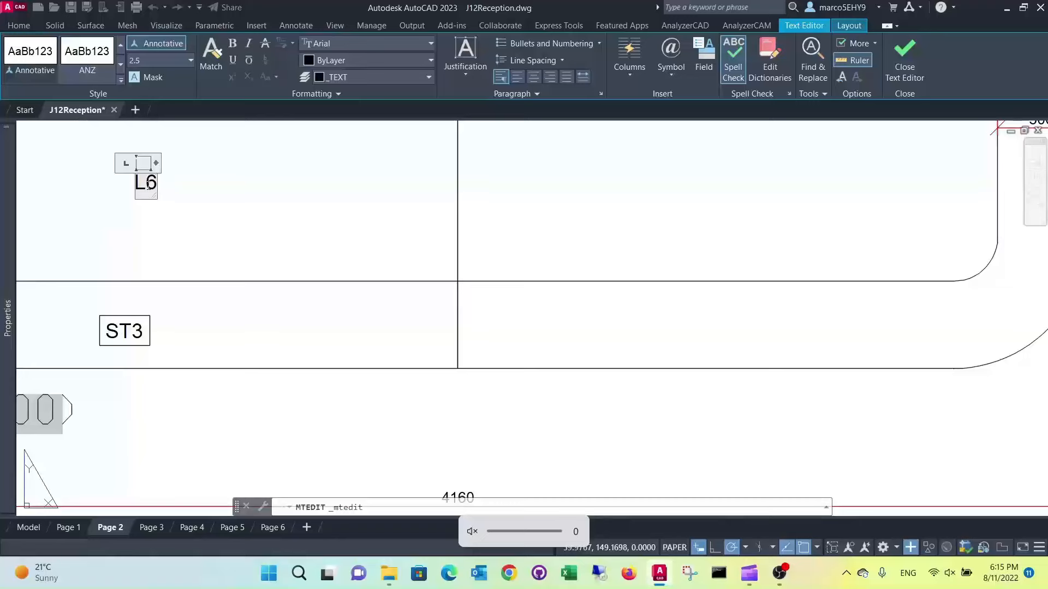
click(393, 223)
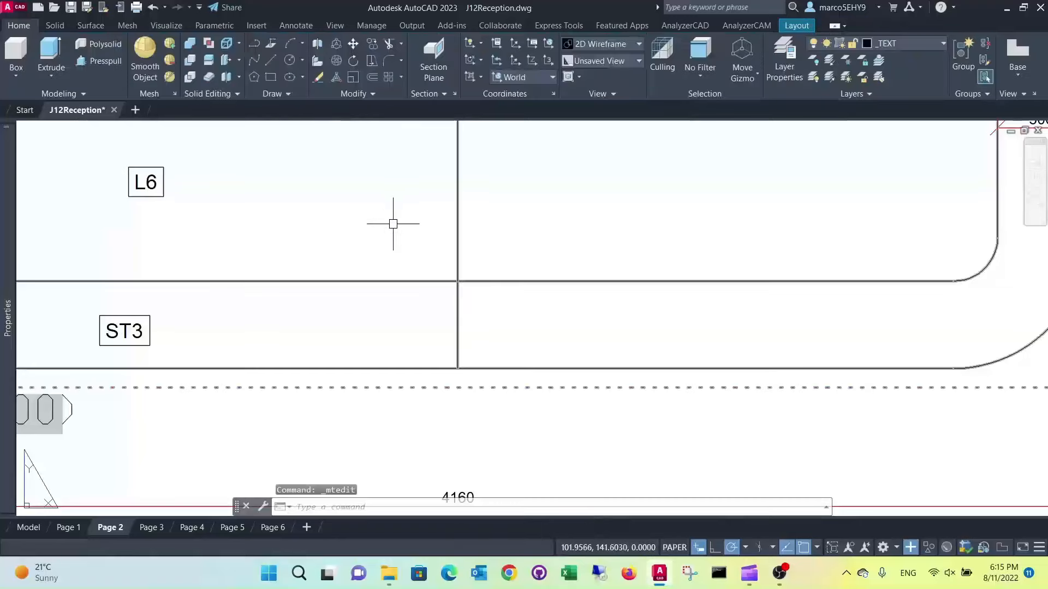
scroll(392, 224, down, 6)
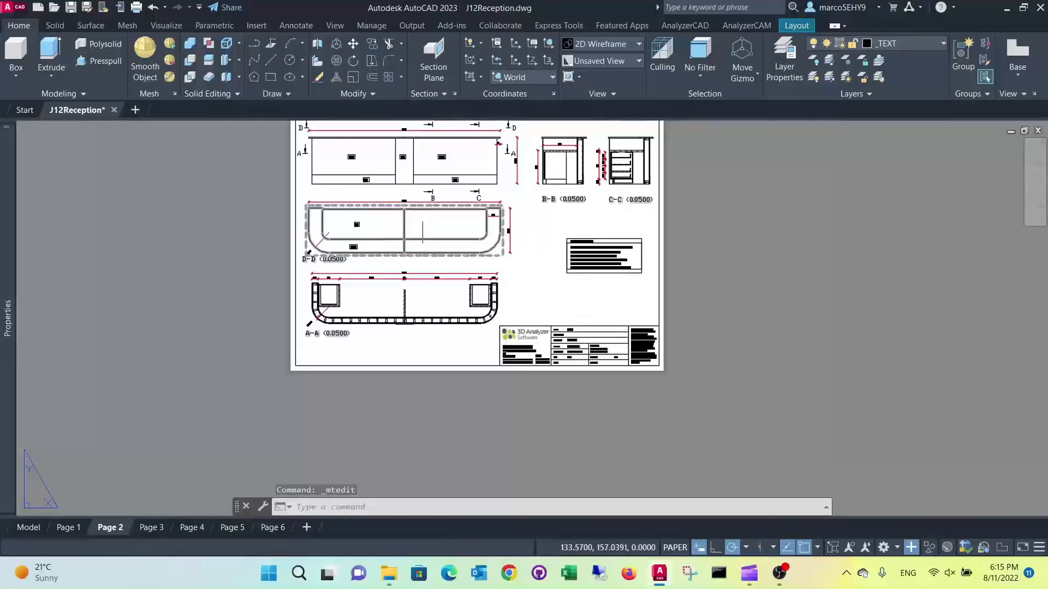
middle_drag(422, 218, 330, 270)
key(XF86AudioLowerVolume)
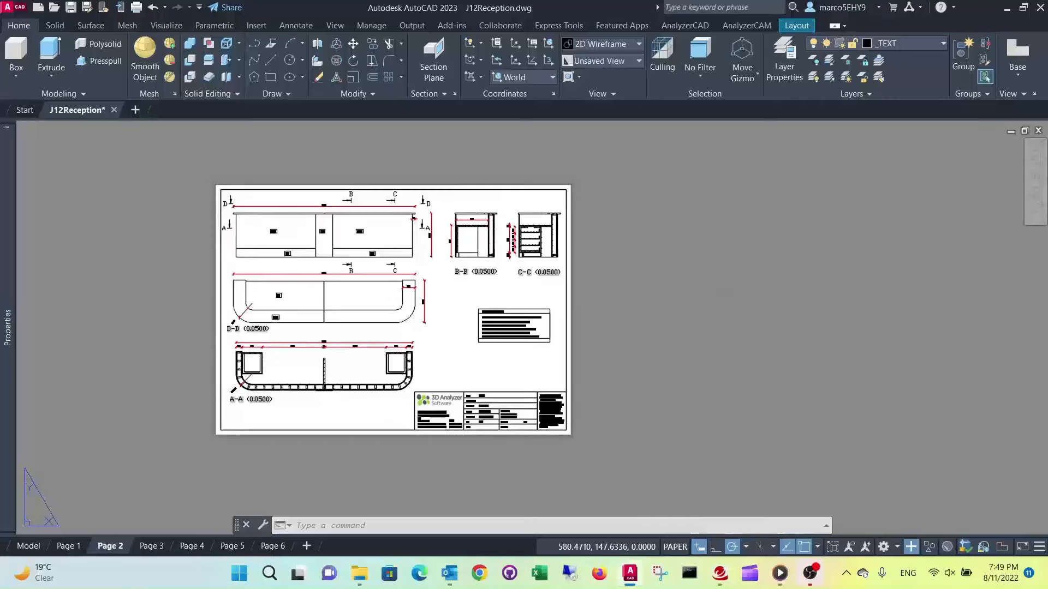
key(XF86AudioLowerVolume)
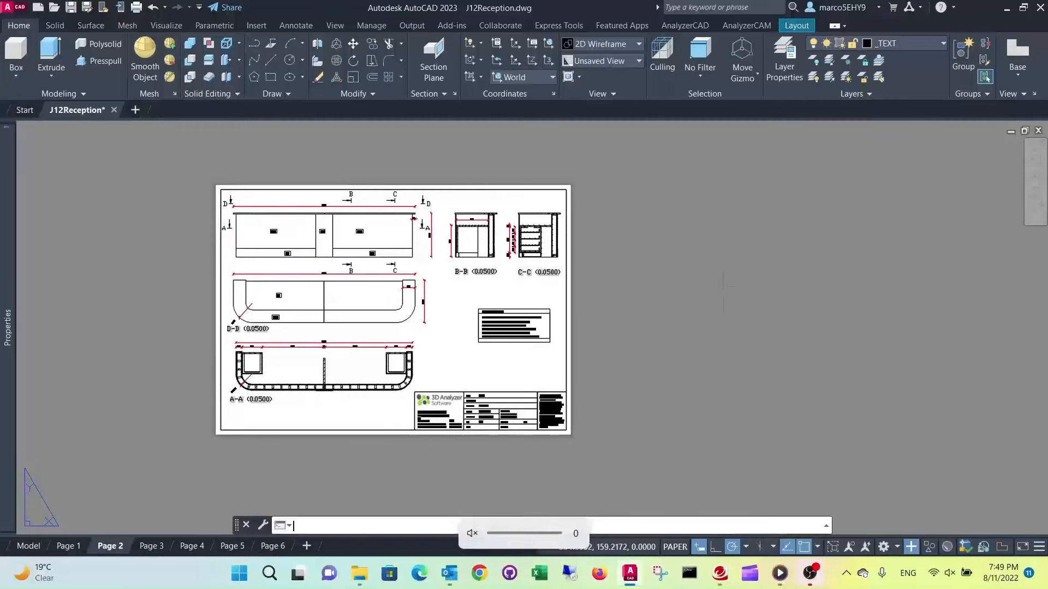